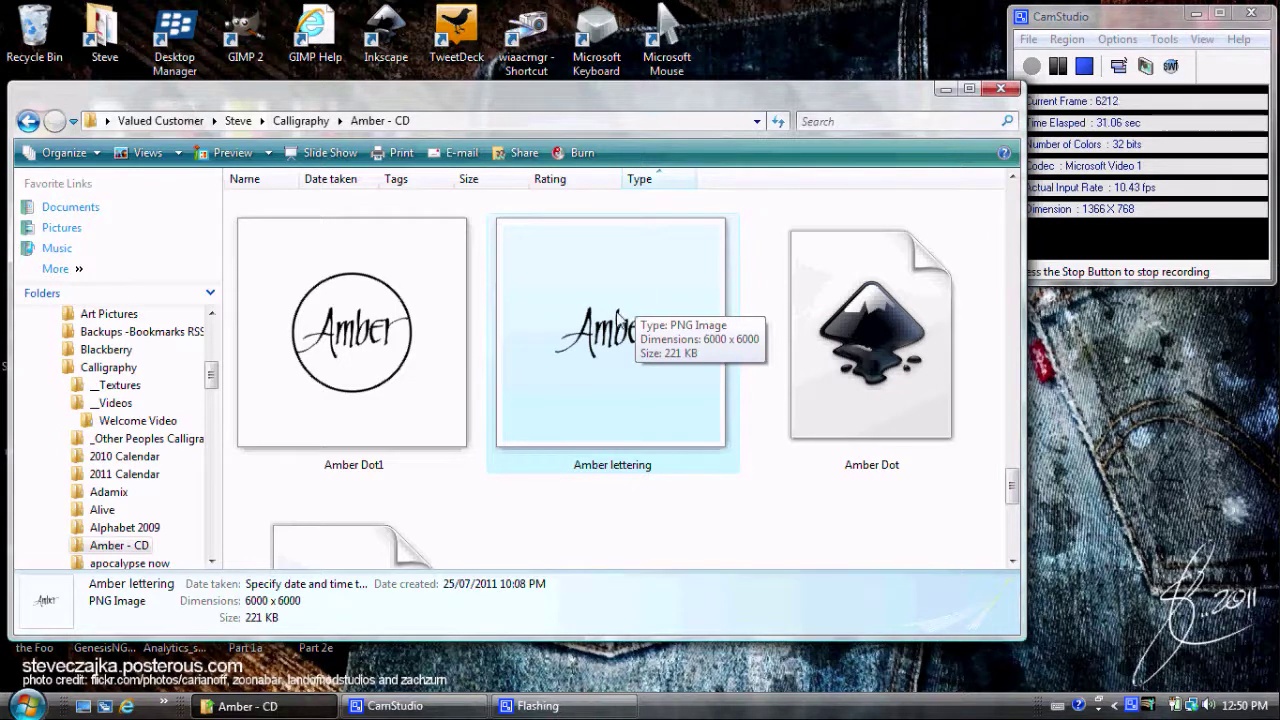
- Open the Amber lettering PNG from the Amber - CD folder in Inkscape and maximize its window
scroll(560, 200, up, 1)
drag(390, 42, 391, 41)
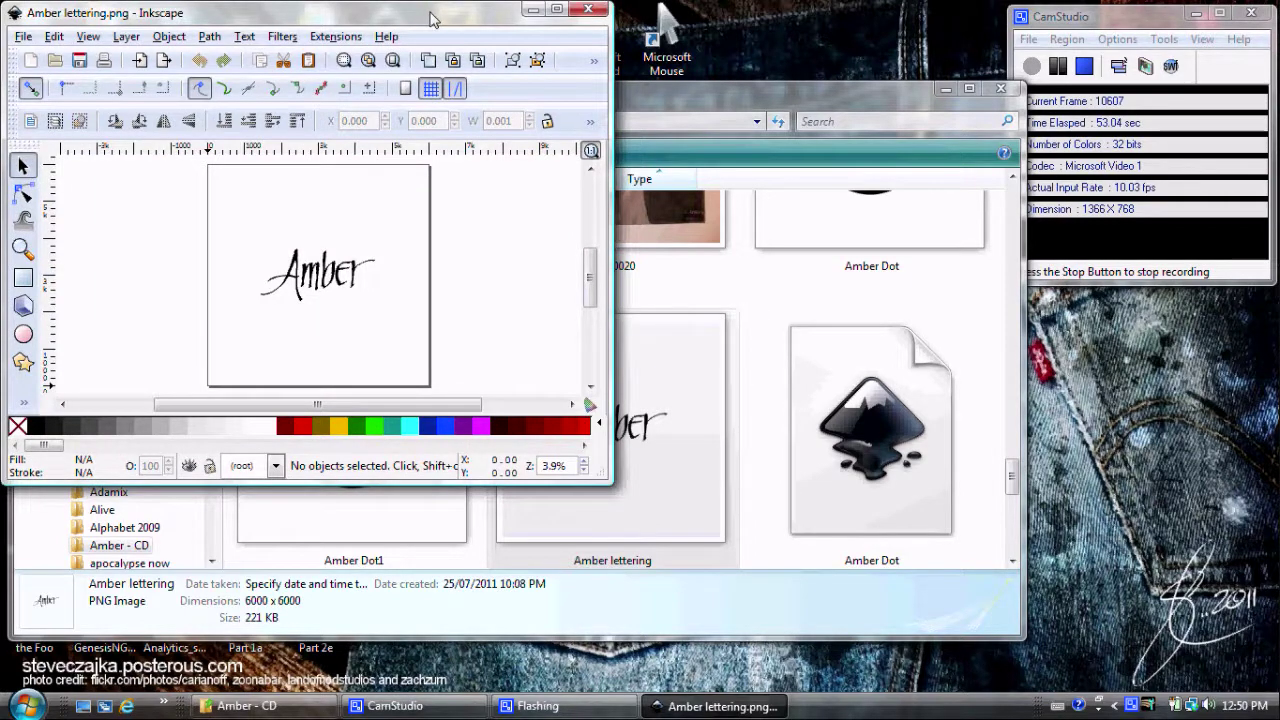
double_click(432, 19)
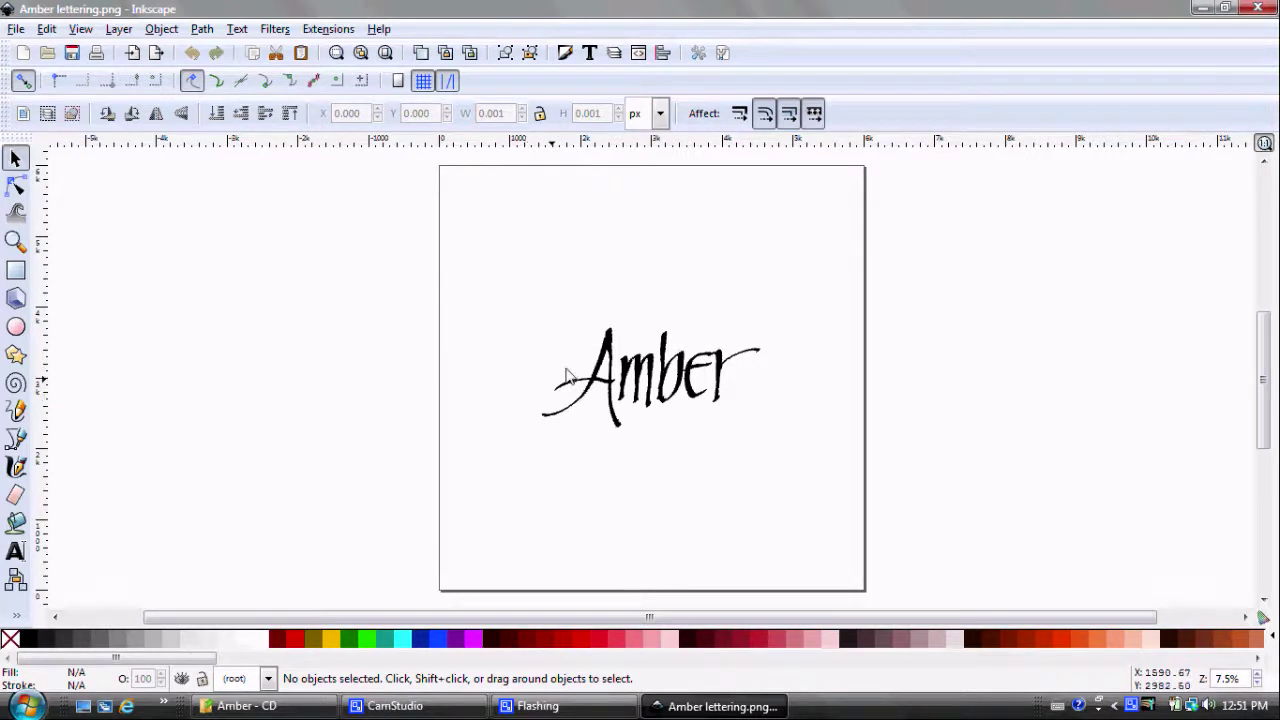
- Trace the lettering image into a vector path using a single-scan brightness cutoff with a threshold of 0.450
click(608, 337)
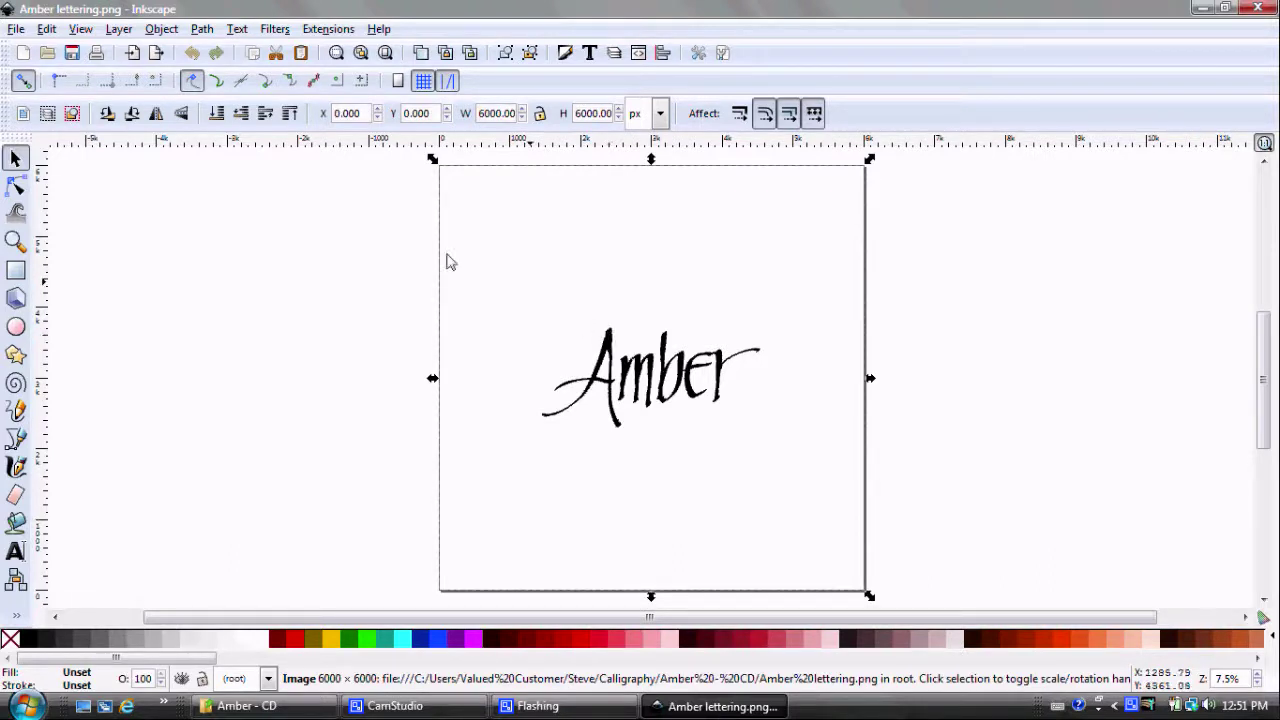
click(202, 30)
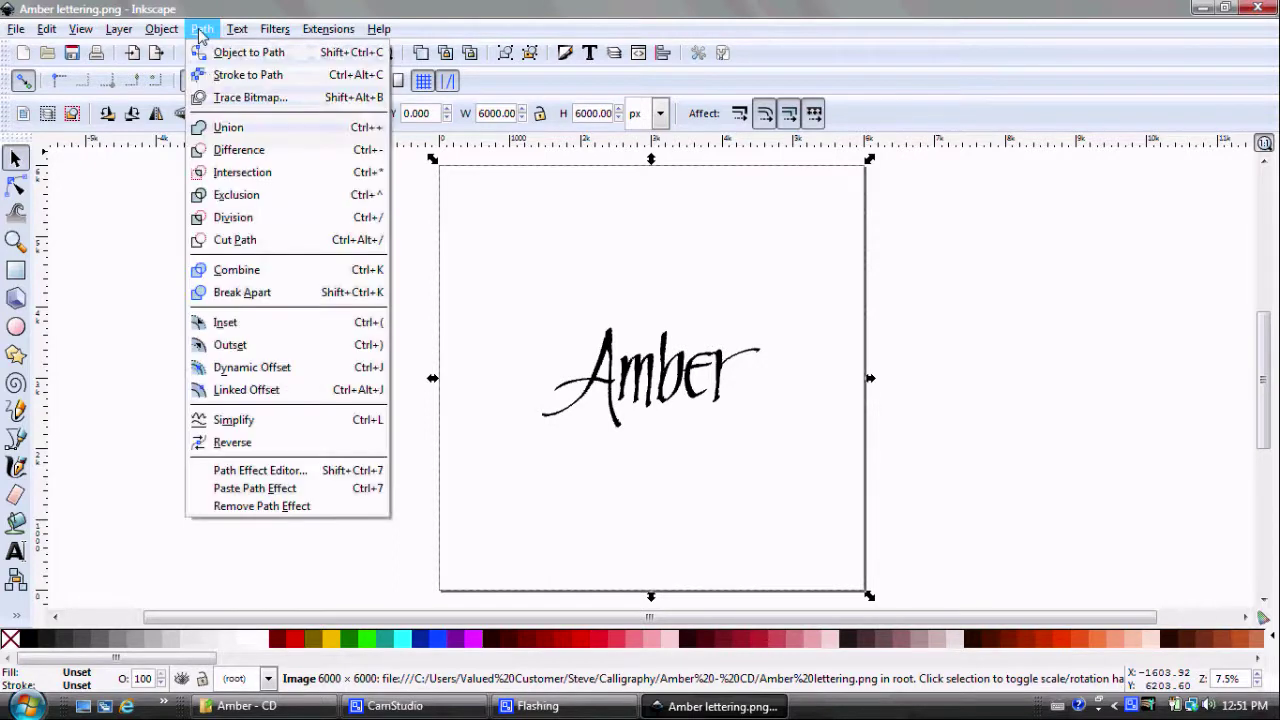
click(219, 98)
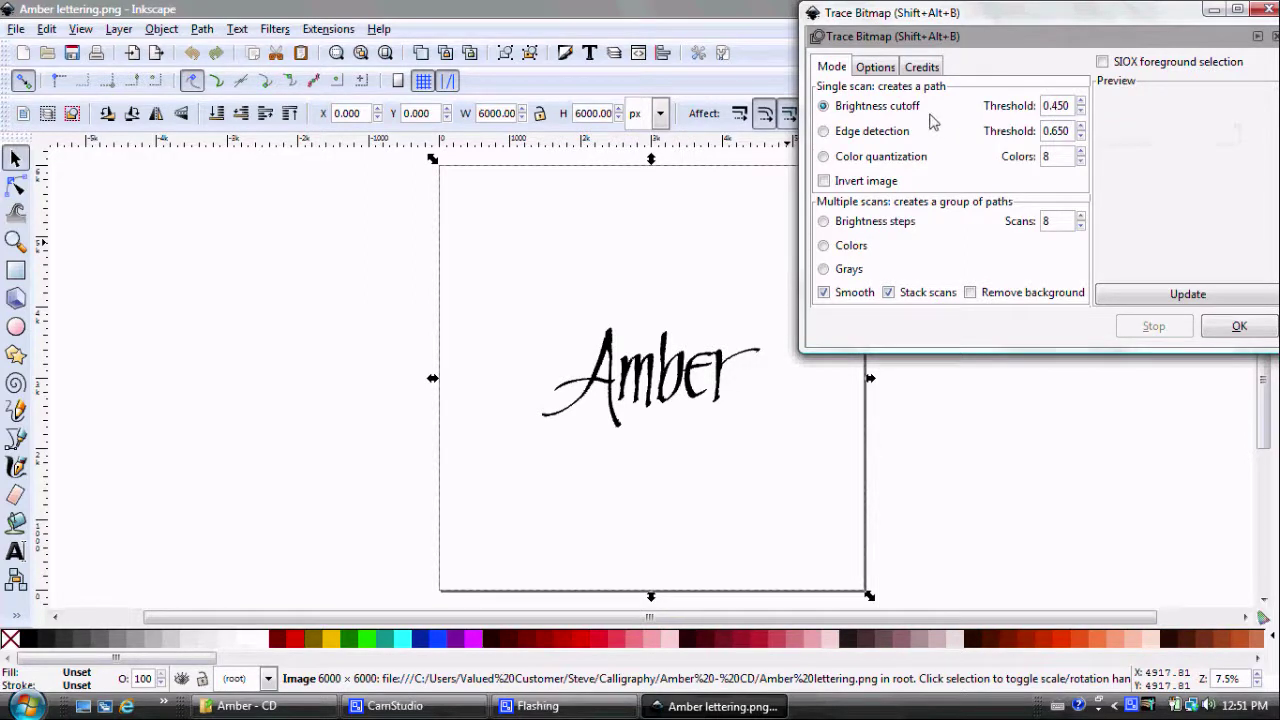
click(1115, 296)
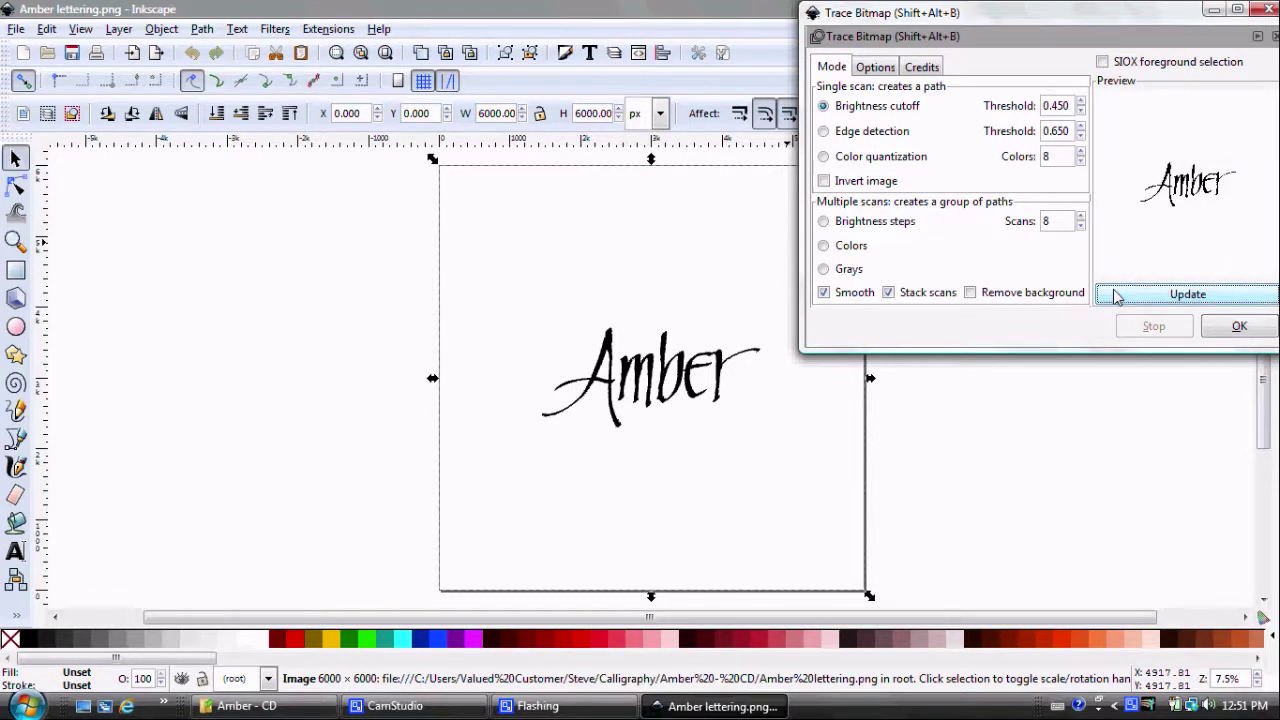
click(1212, 333)
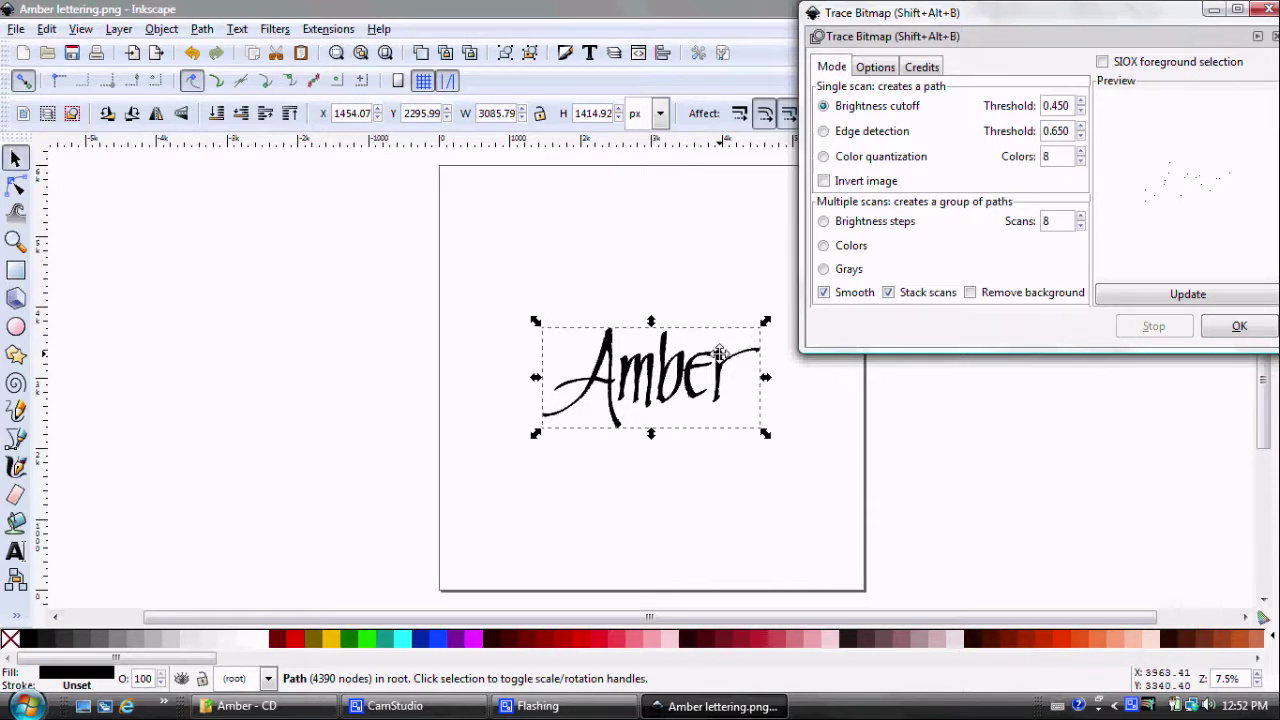
click(1266, 10)
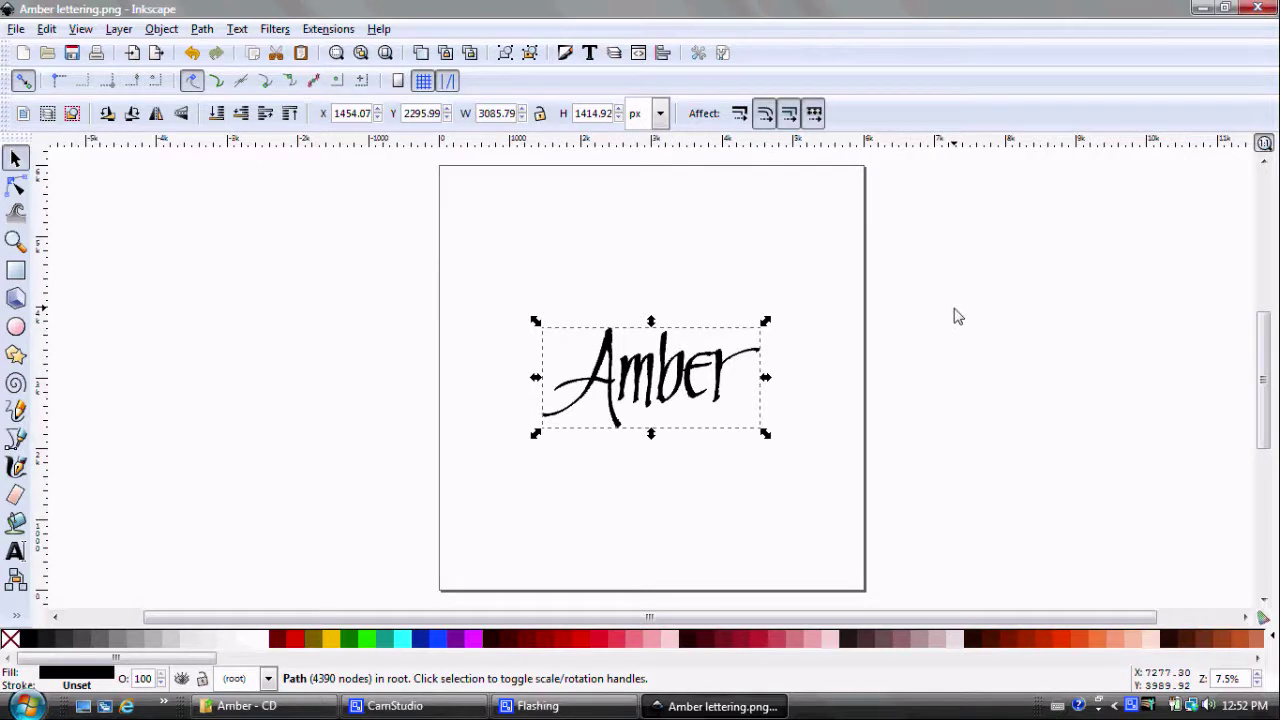
- Fill the traced lettering with magenta and move it up and left, off the original bitmap
click(474, 640)
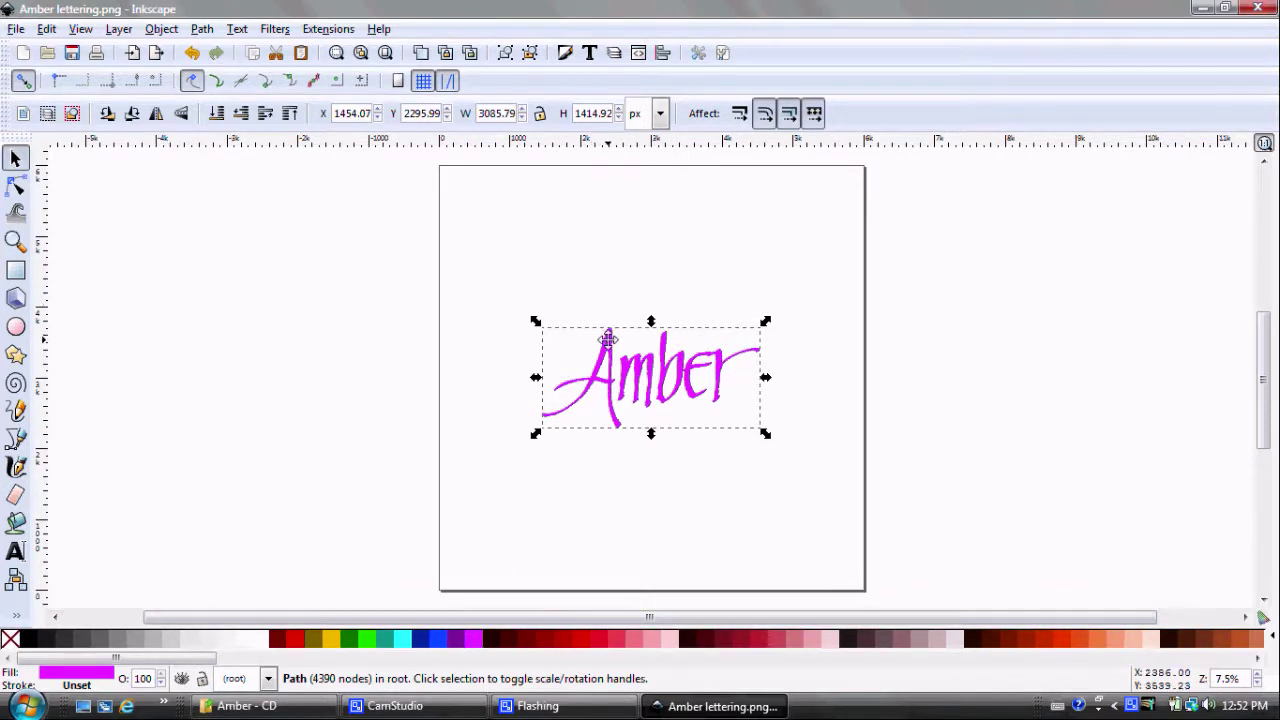
drag(608, 340, 430, 282)
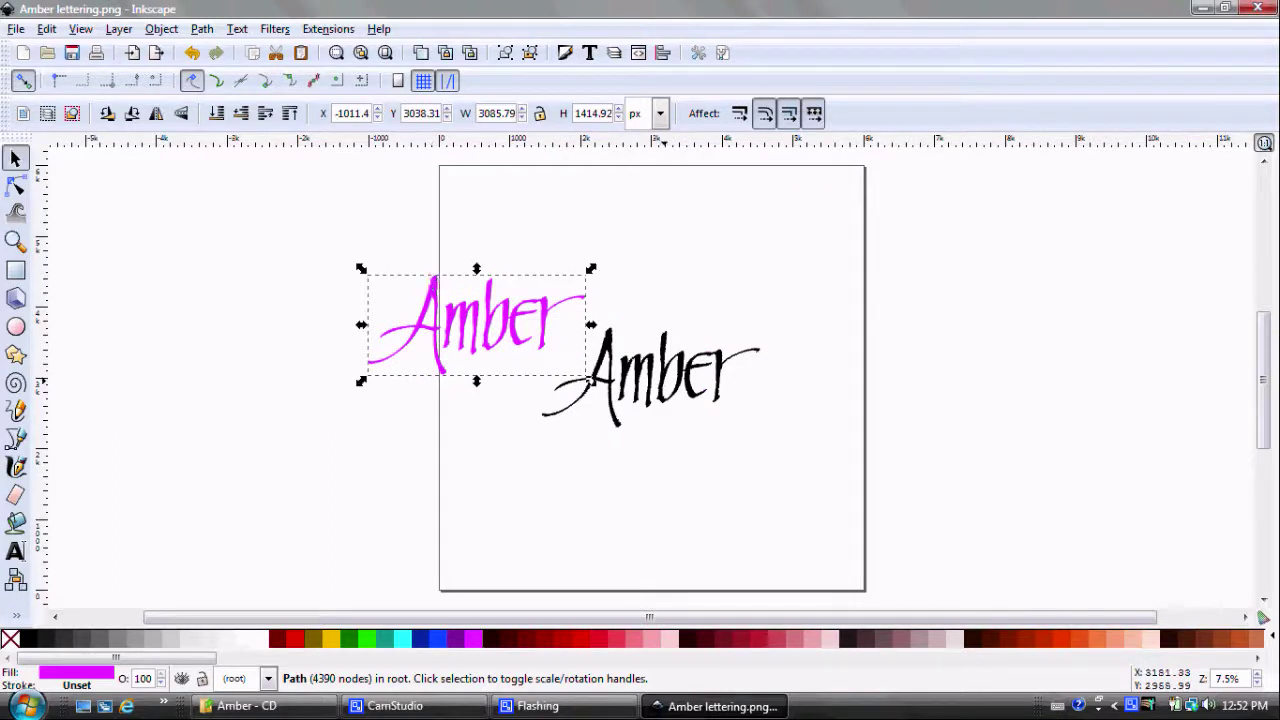
click(664, 378)
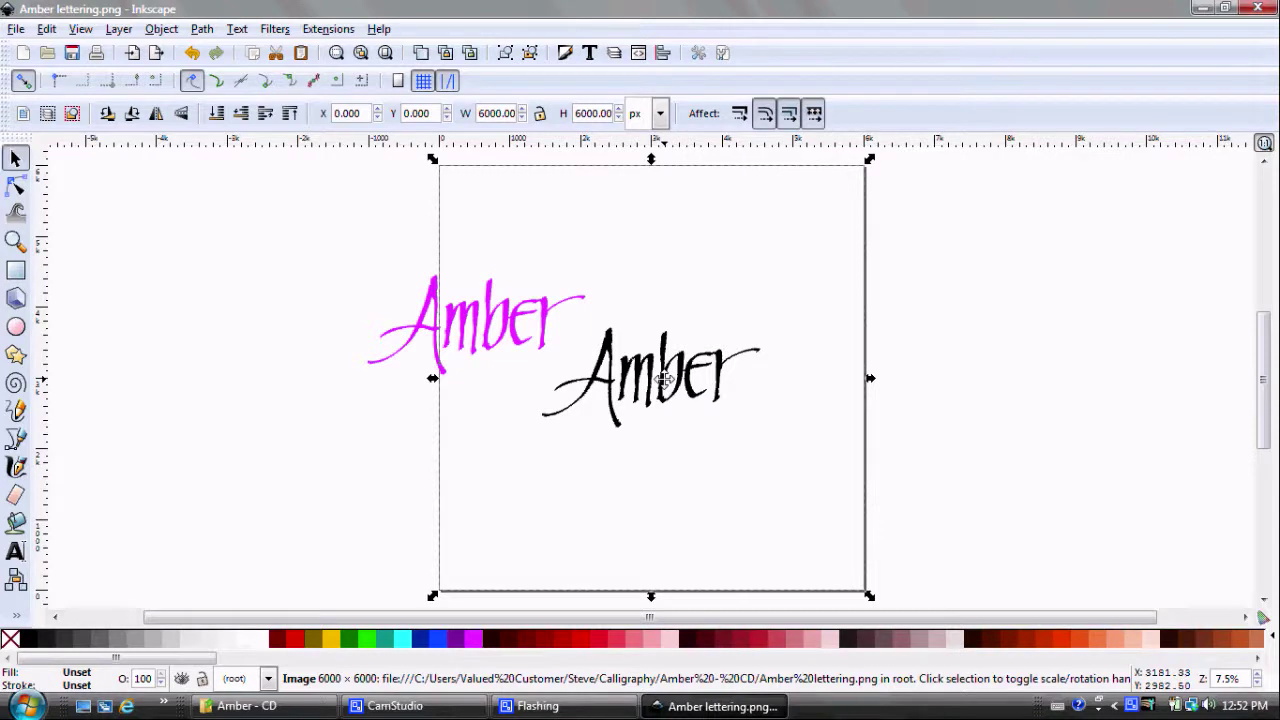
click(428, 295)
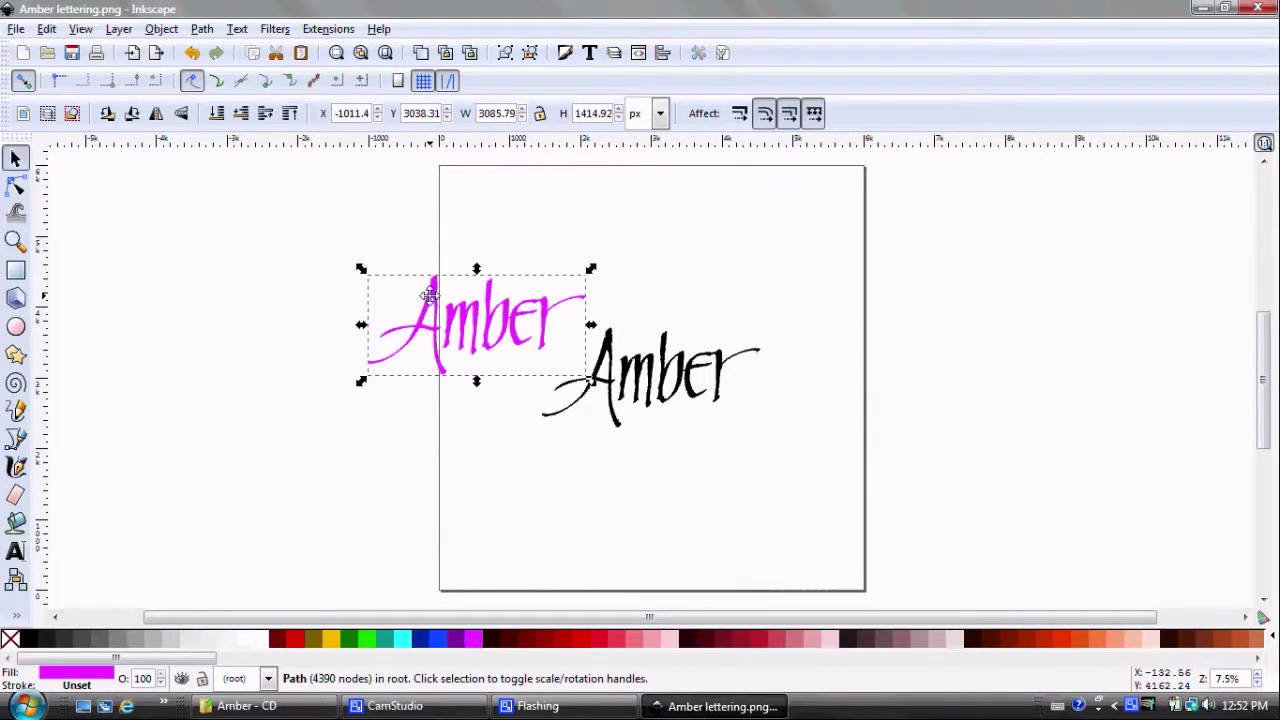
- Try a red fill on the original black bitmap, and delete that bitmap
click(650, 372)
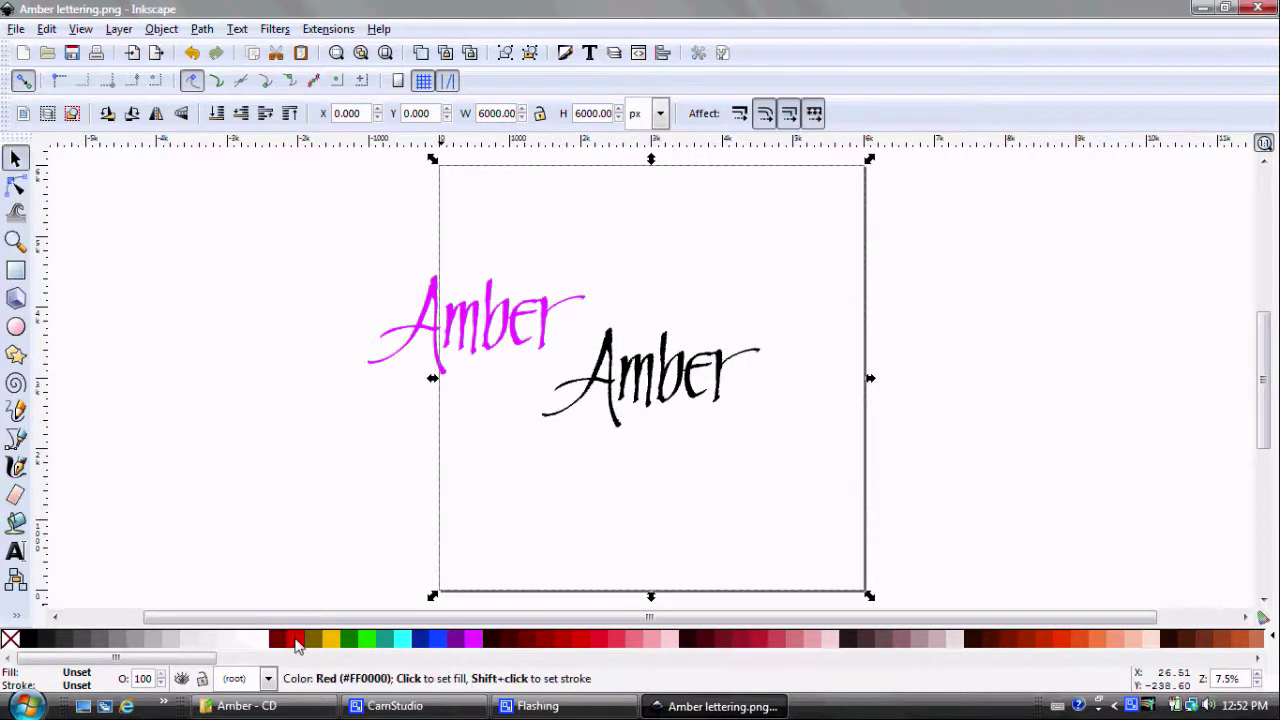
click(297, 643)
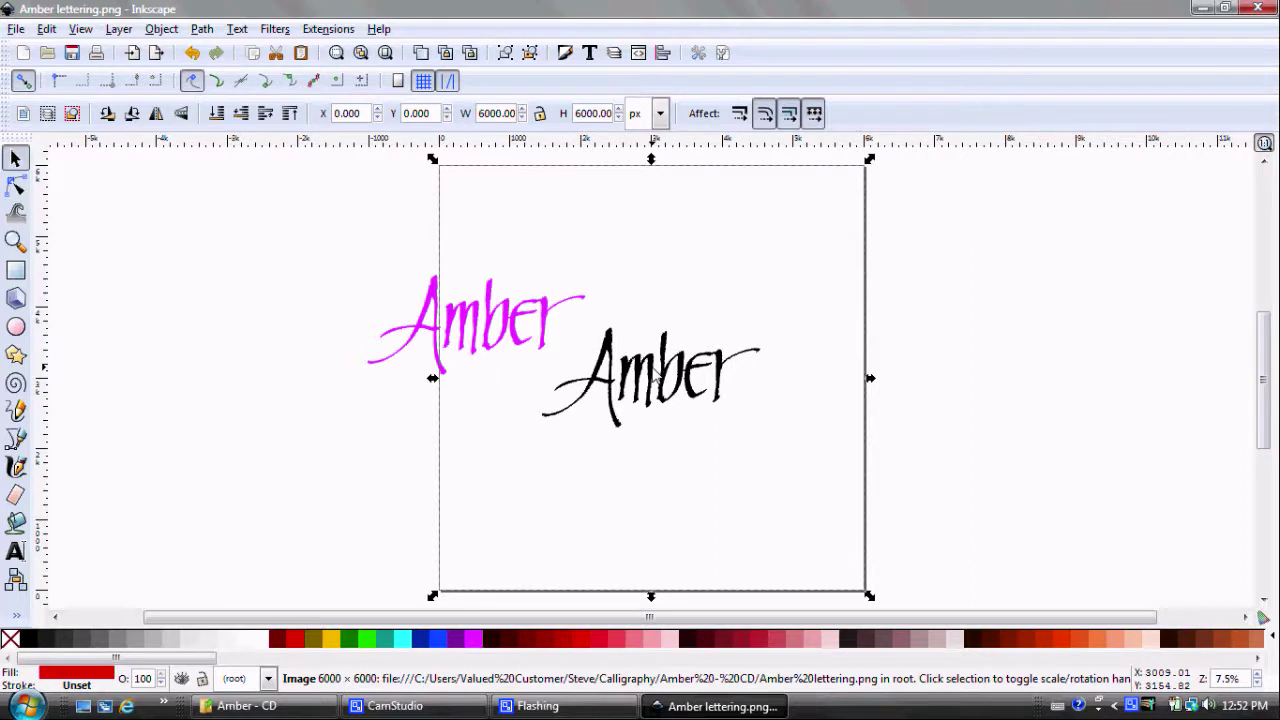
key(Delete)
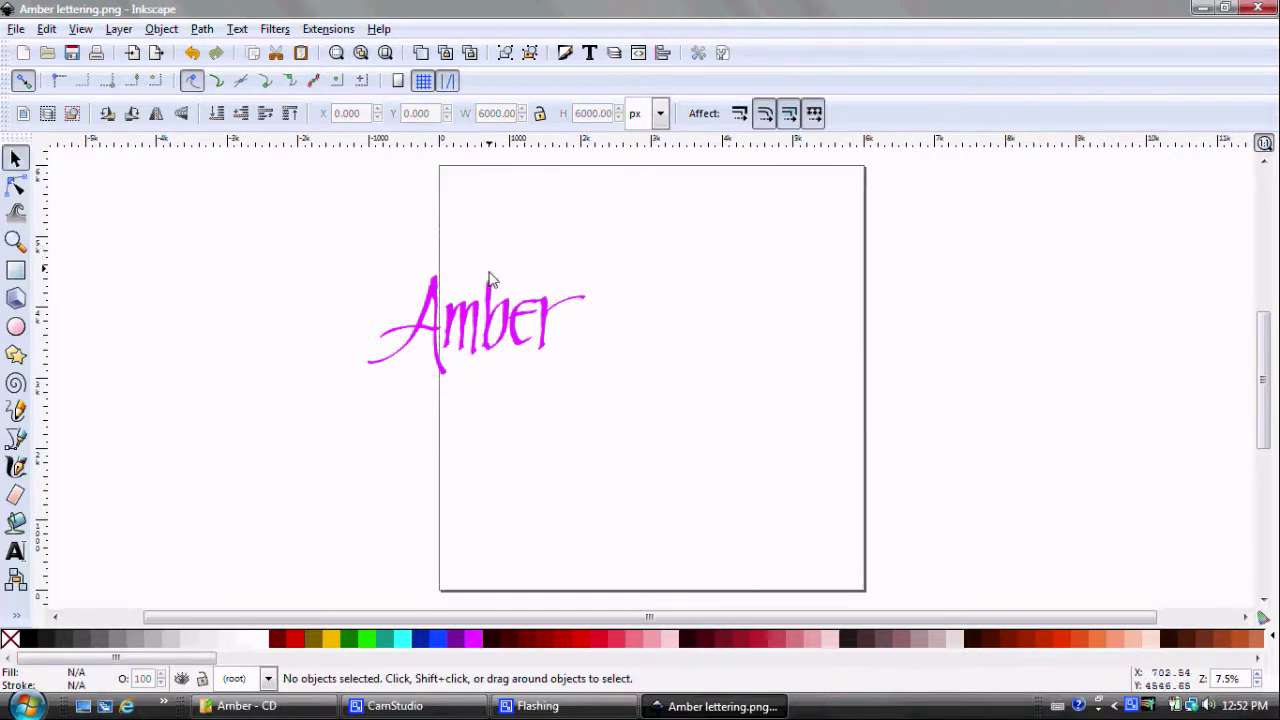
- Move the magenta lettering back to about the middle of the page and fit the page to the selected lettering
click(489, 288)
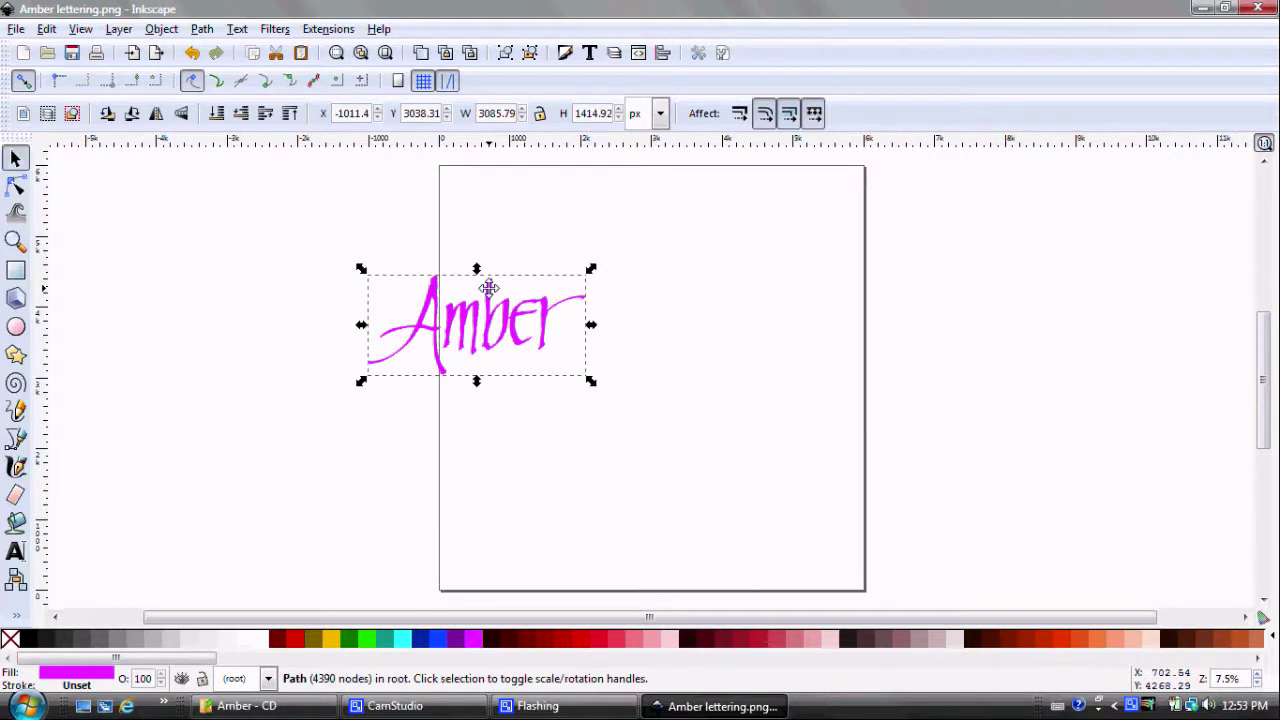
drag(489, 288, 669, 360)
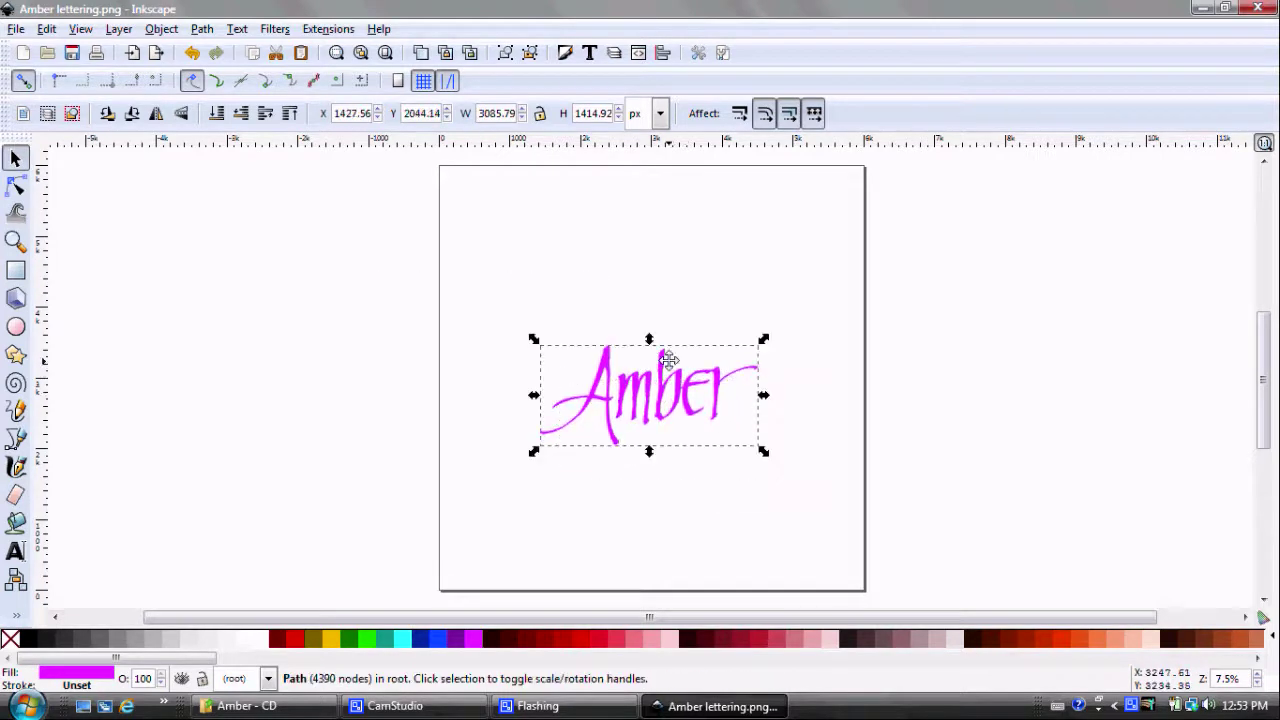
click(14, 30)
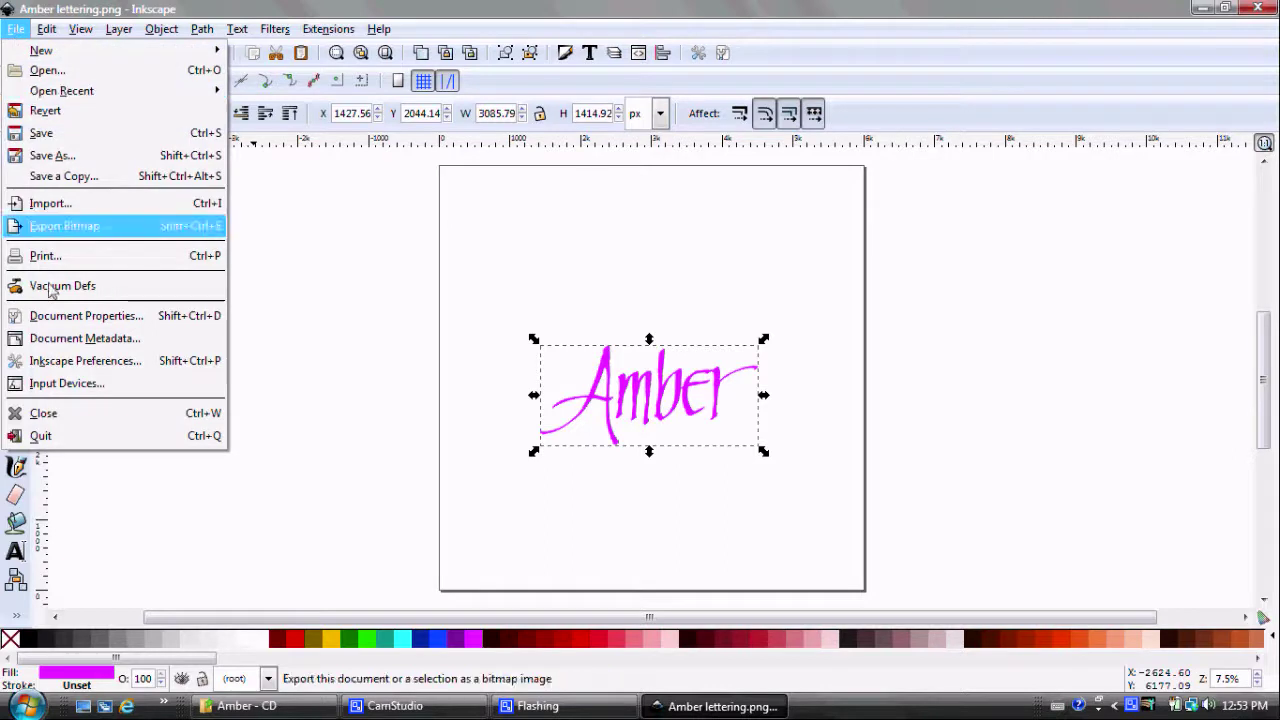
click(55, 320)
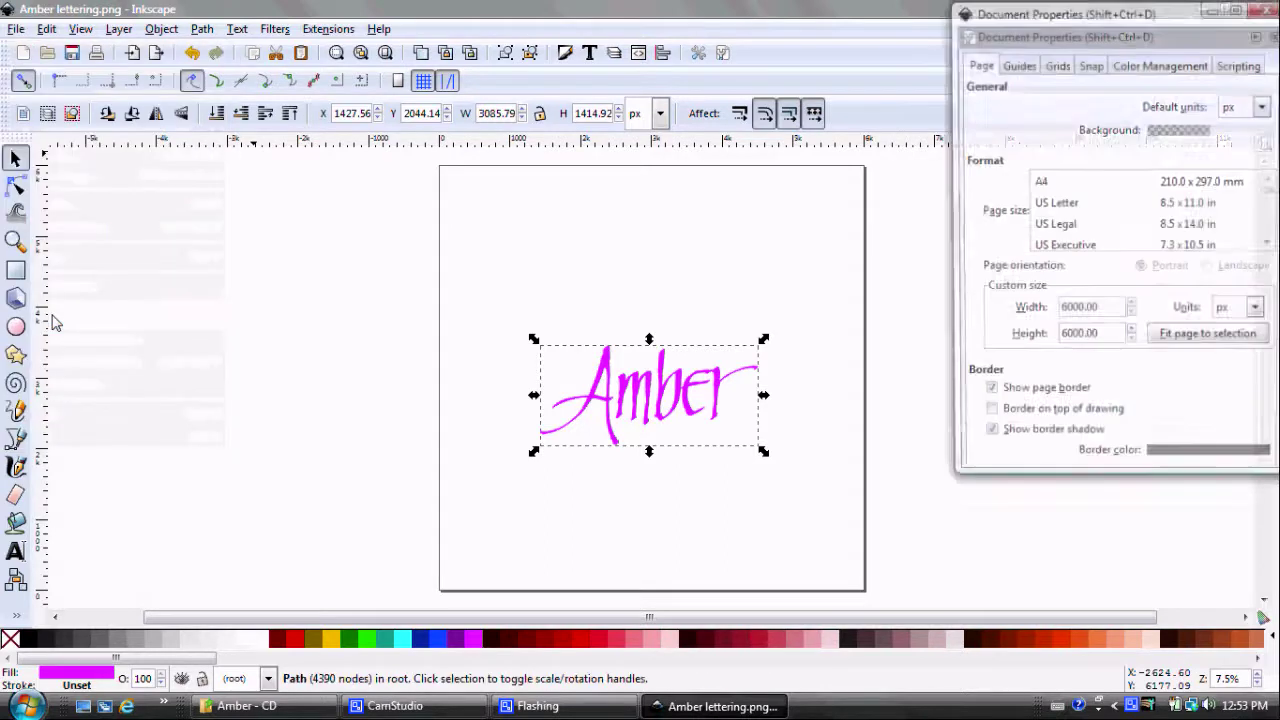
click(1190, 340)
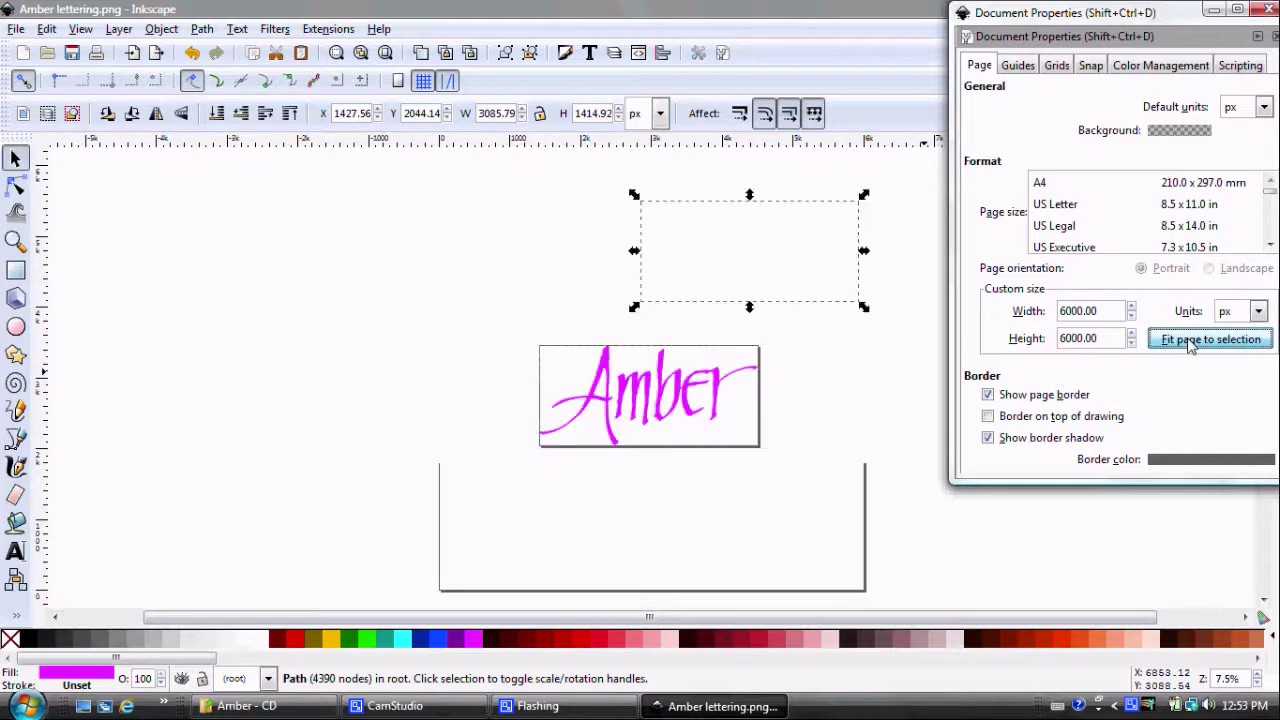
click(1268, 12)
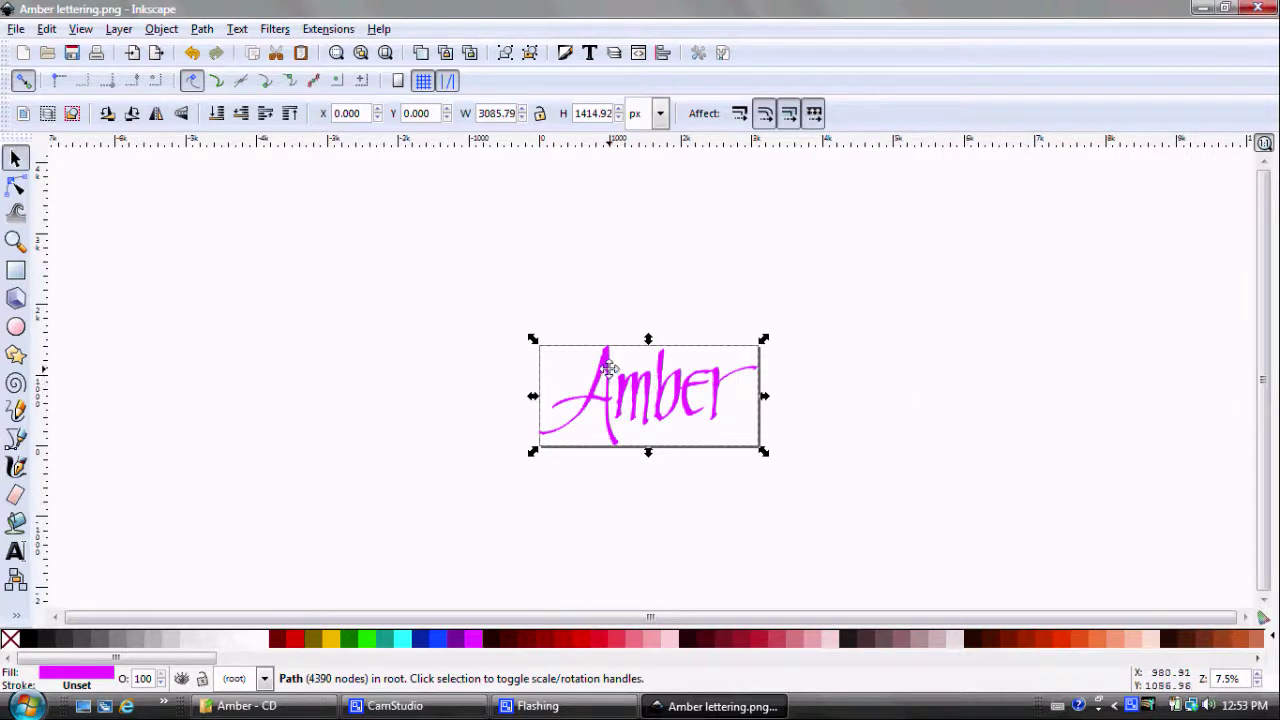
- Apply the Enamel jewelry material filter to the magenta lettering and inspect the textured letters up close
click(610, 369)
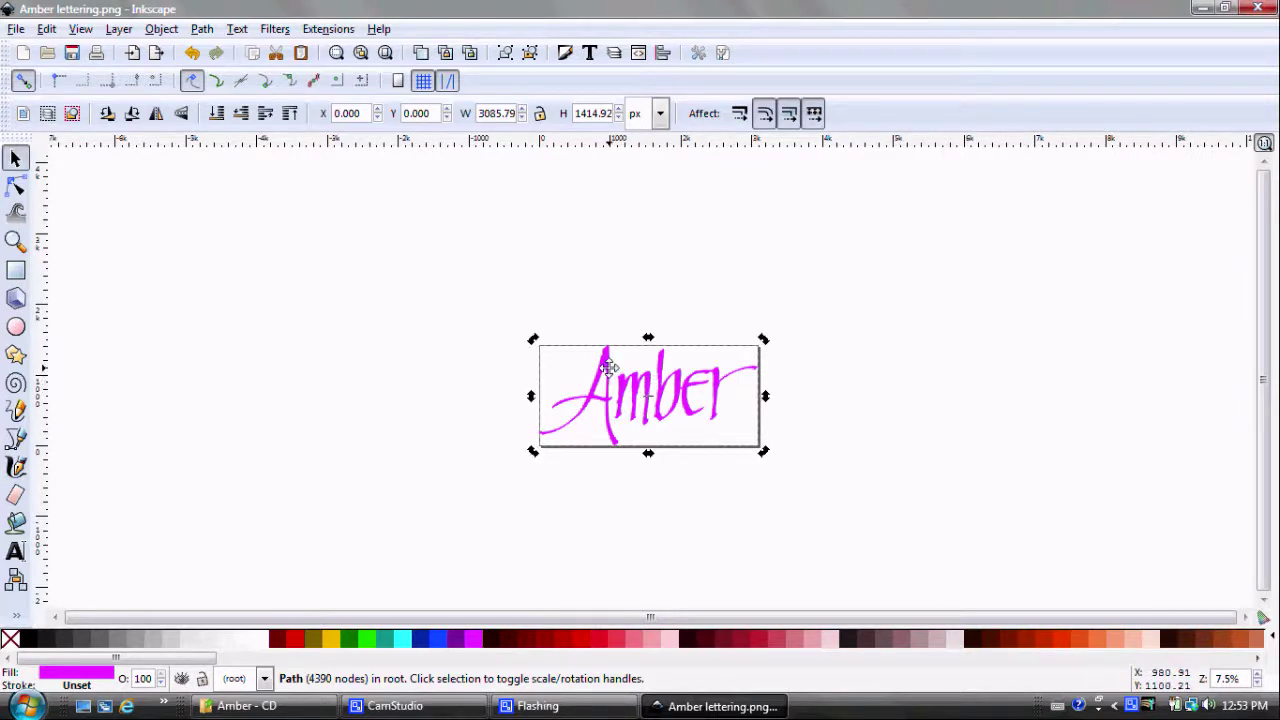
click(389, 218)
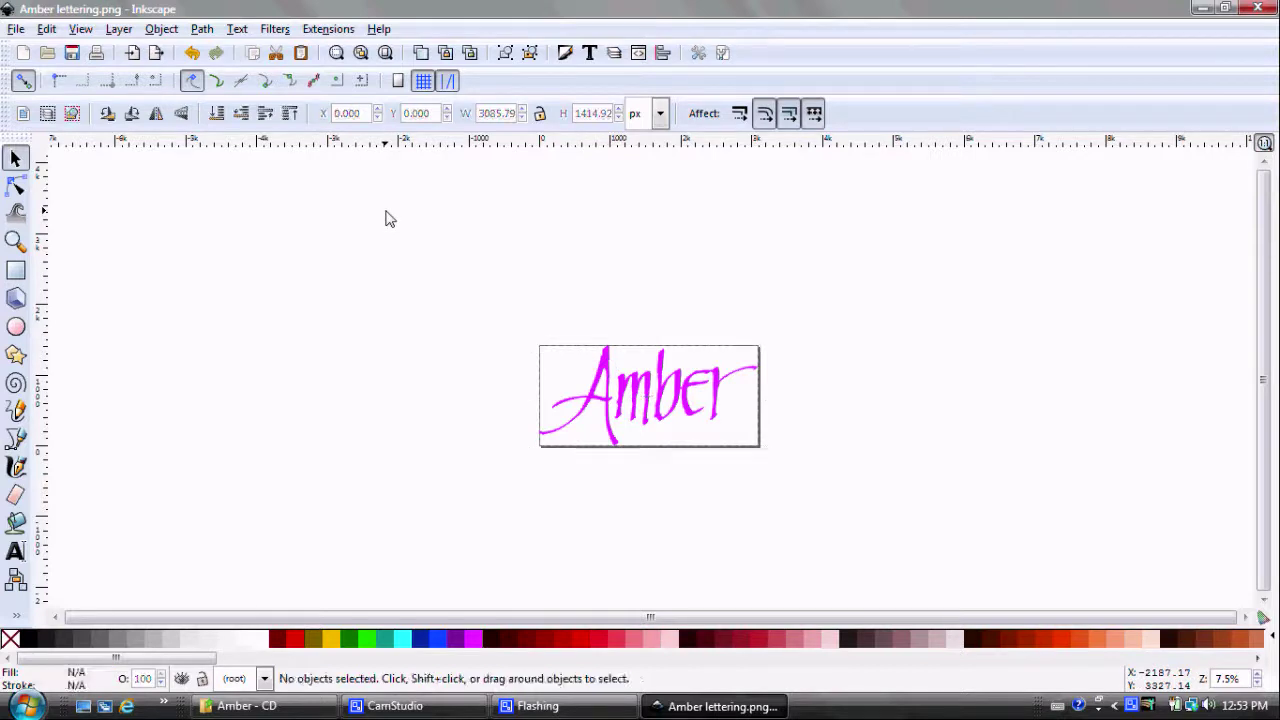
click(605, 360)
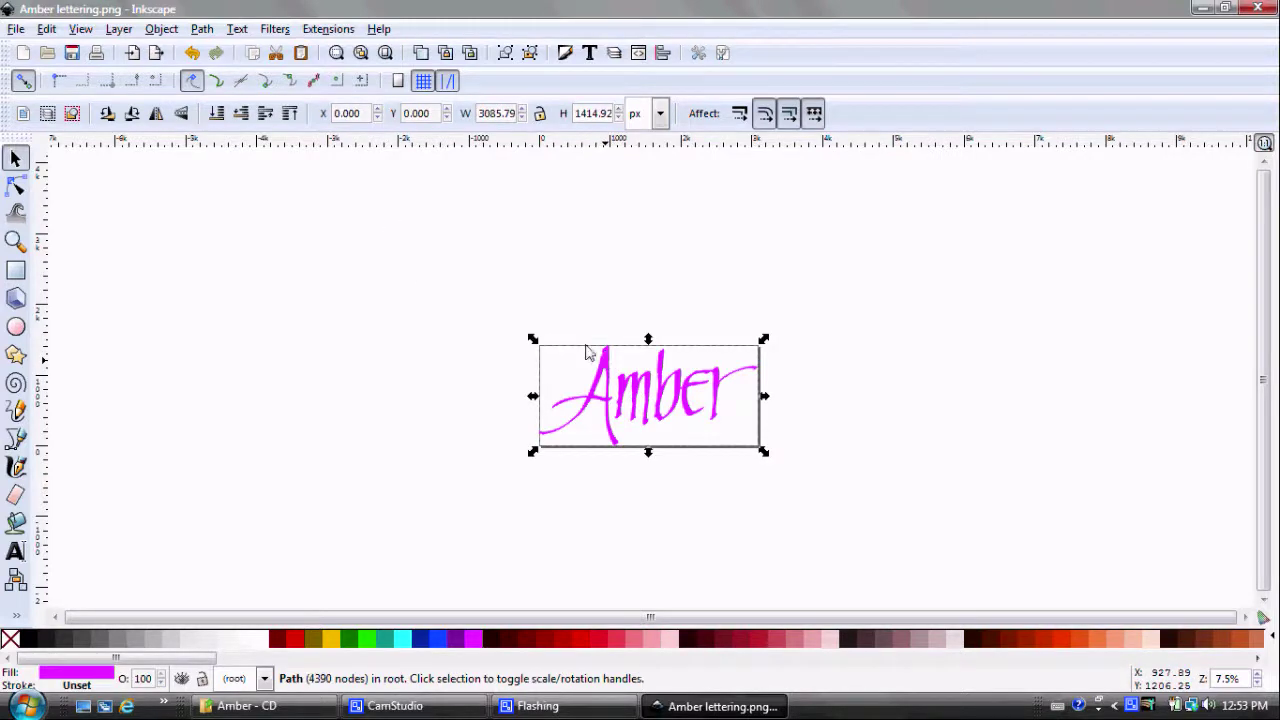
click(276, 30)
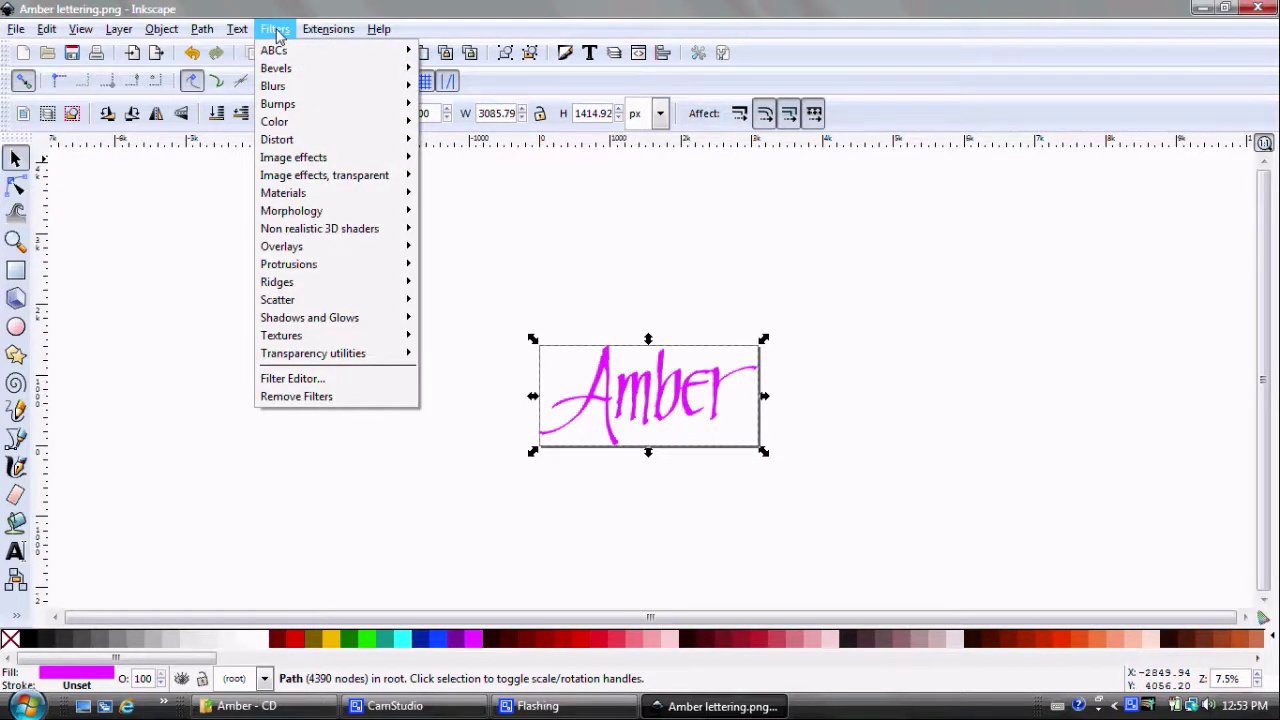
mouse_move(284, 128)
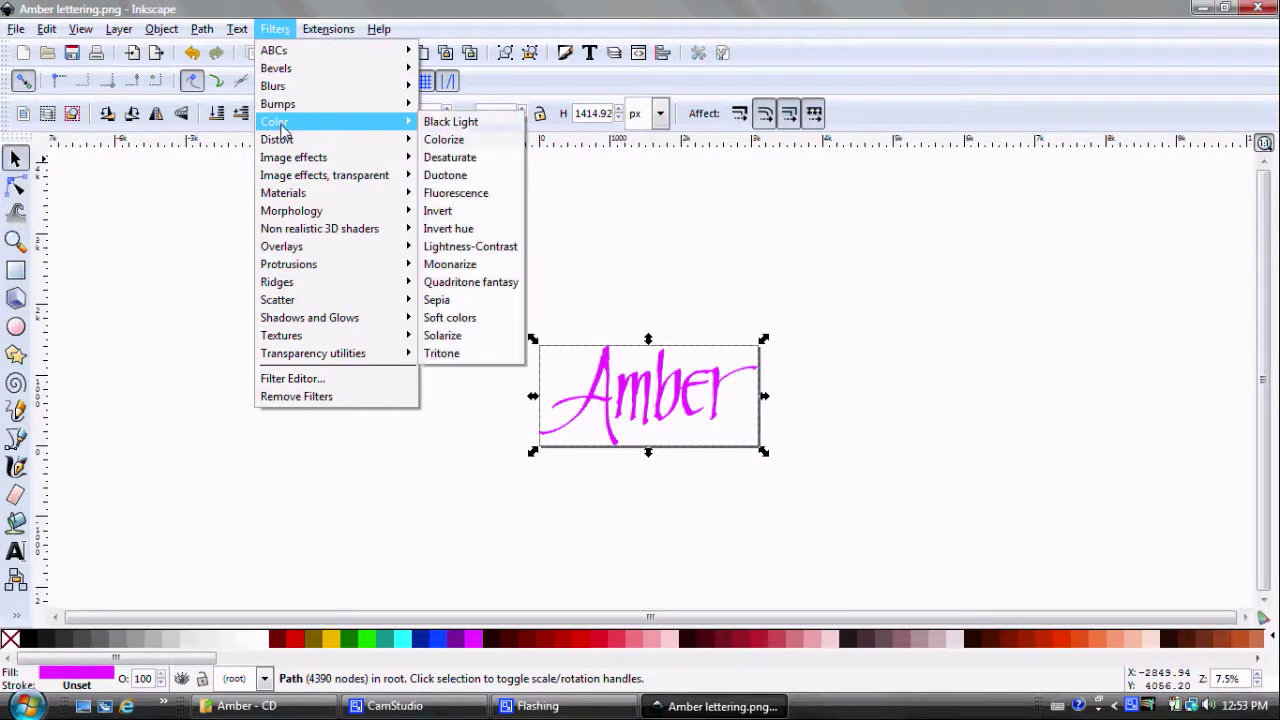
mouse_move(285, 195)
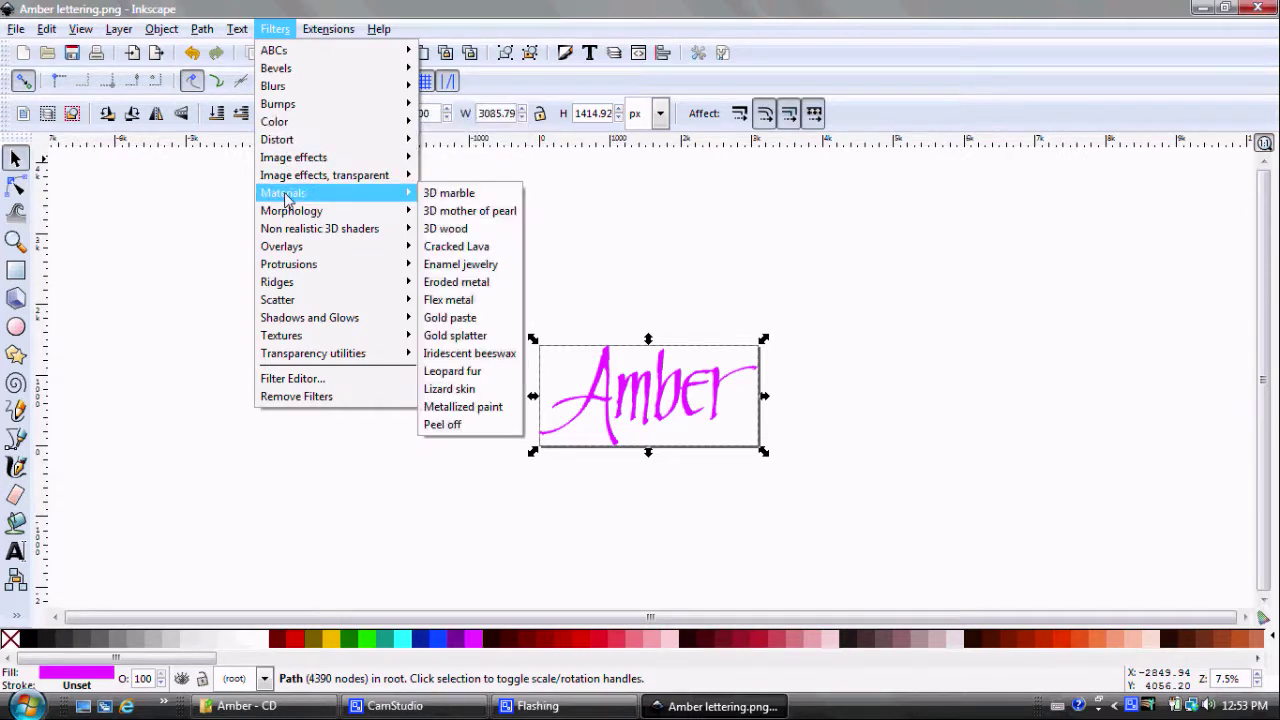
click(454, 266)
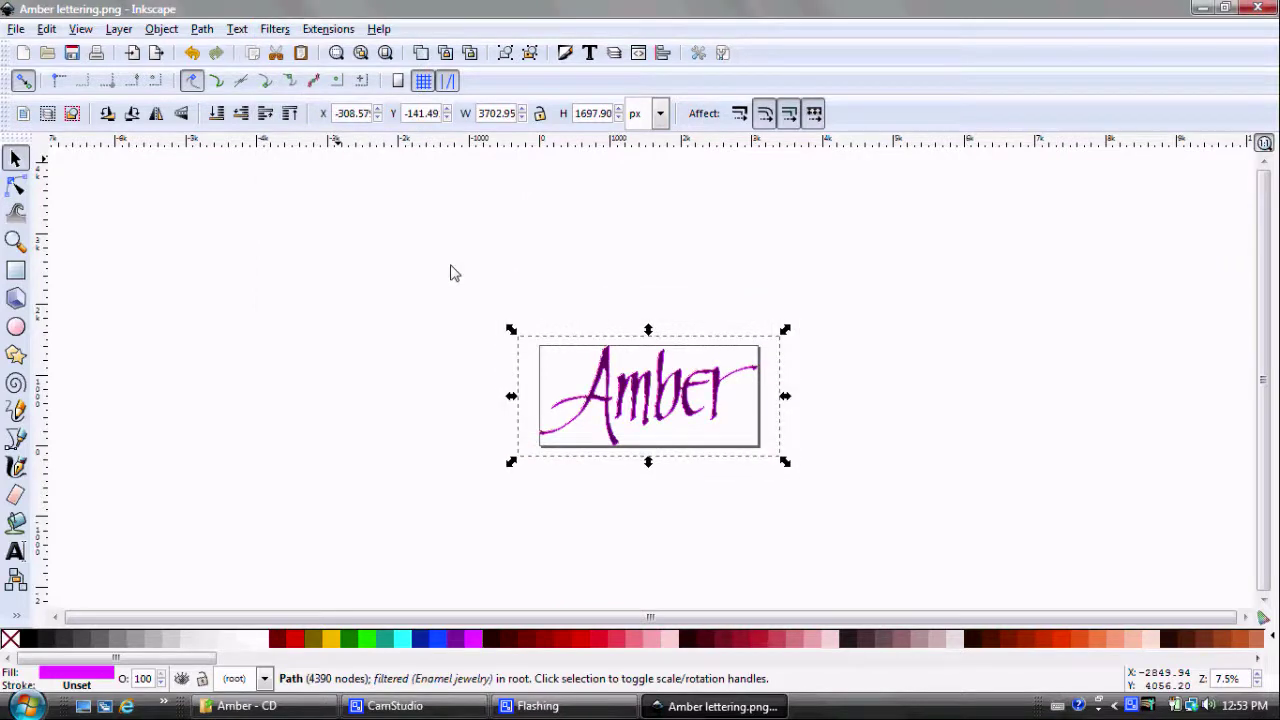
click(16, 242)
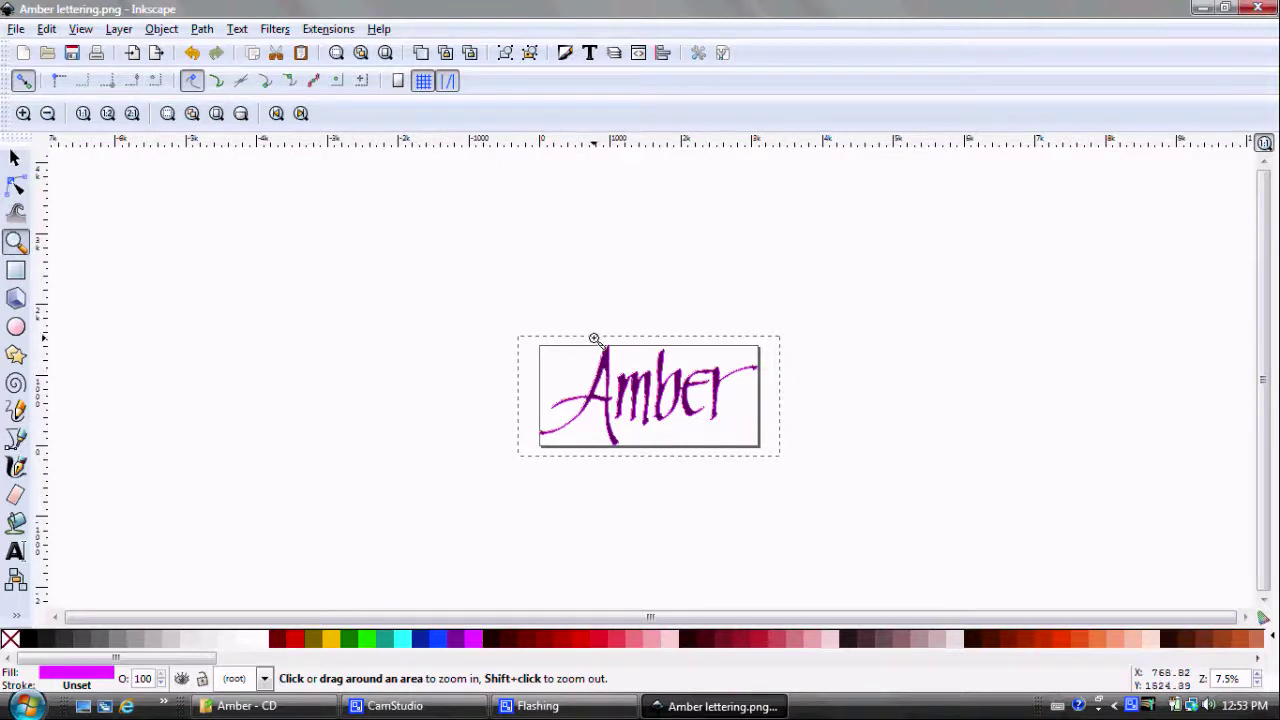
drag(594, 338, 652, 401)
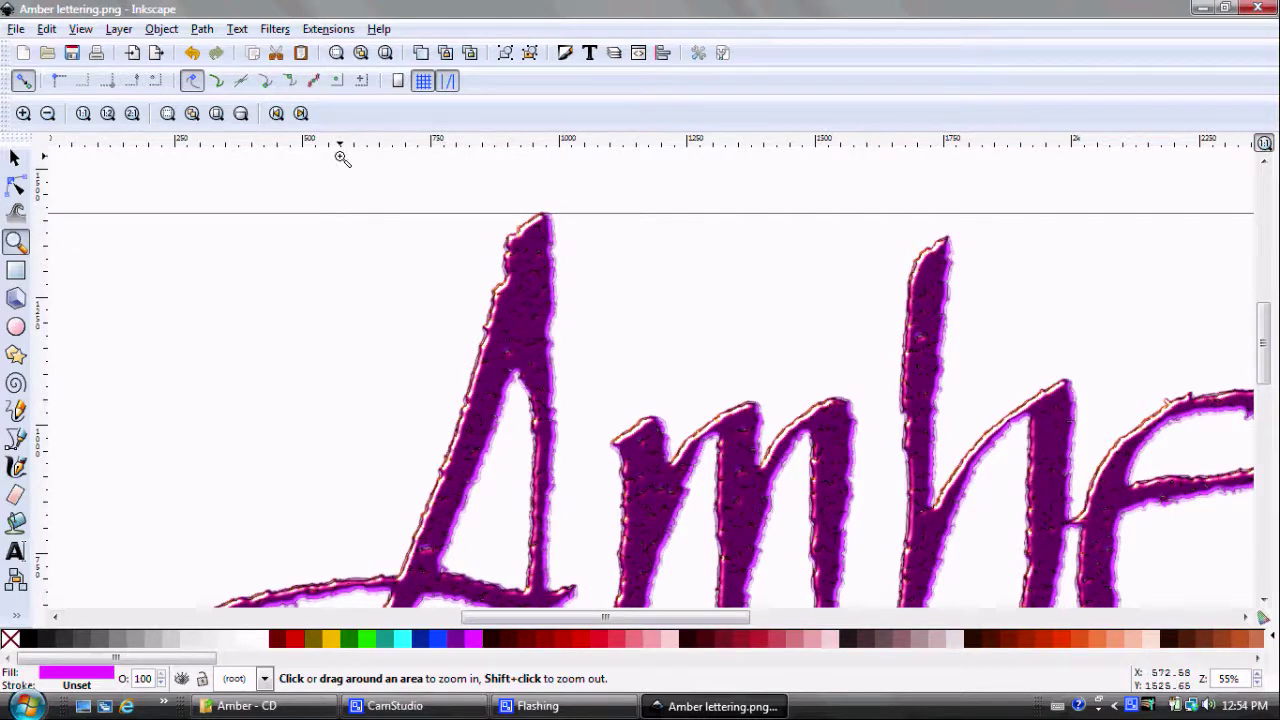
- Start a bitmap export with the whole page as the export area
click(15, 30)
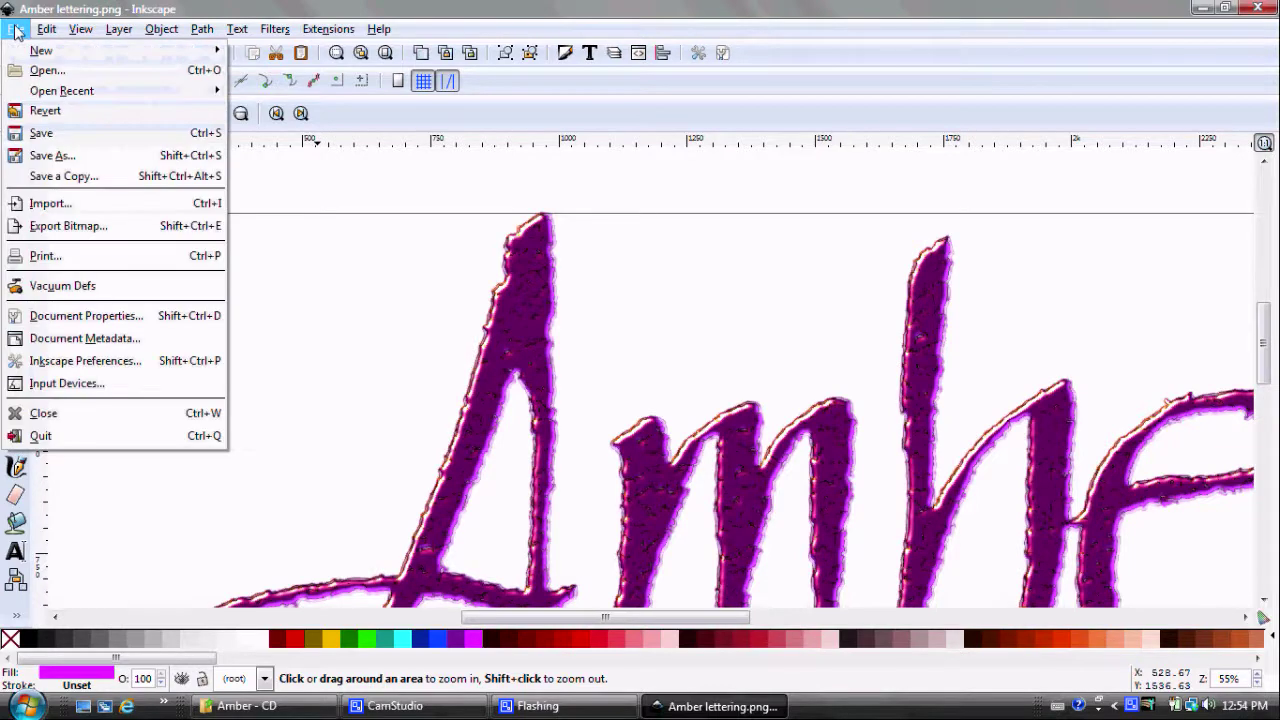
click(36, 228)
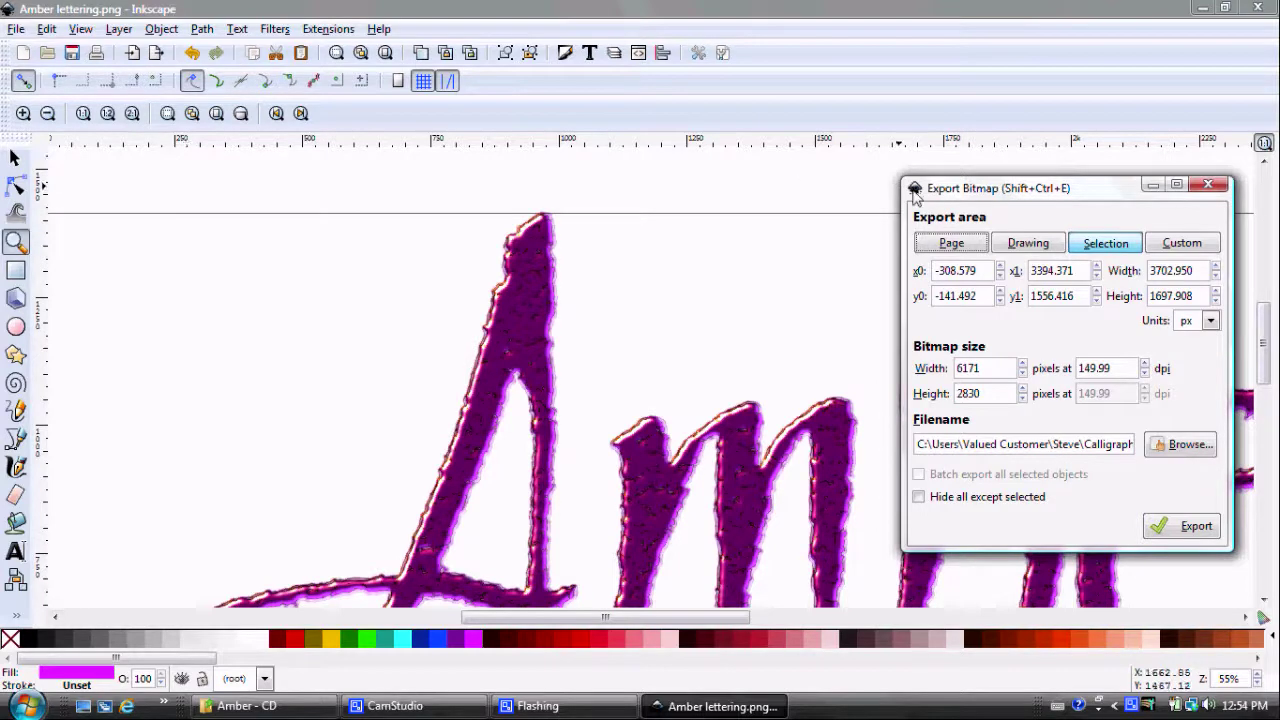
click(935, 248)
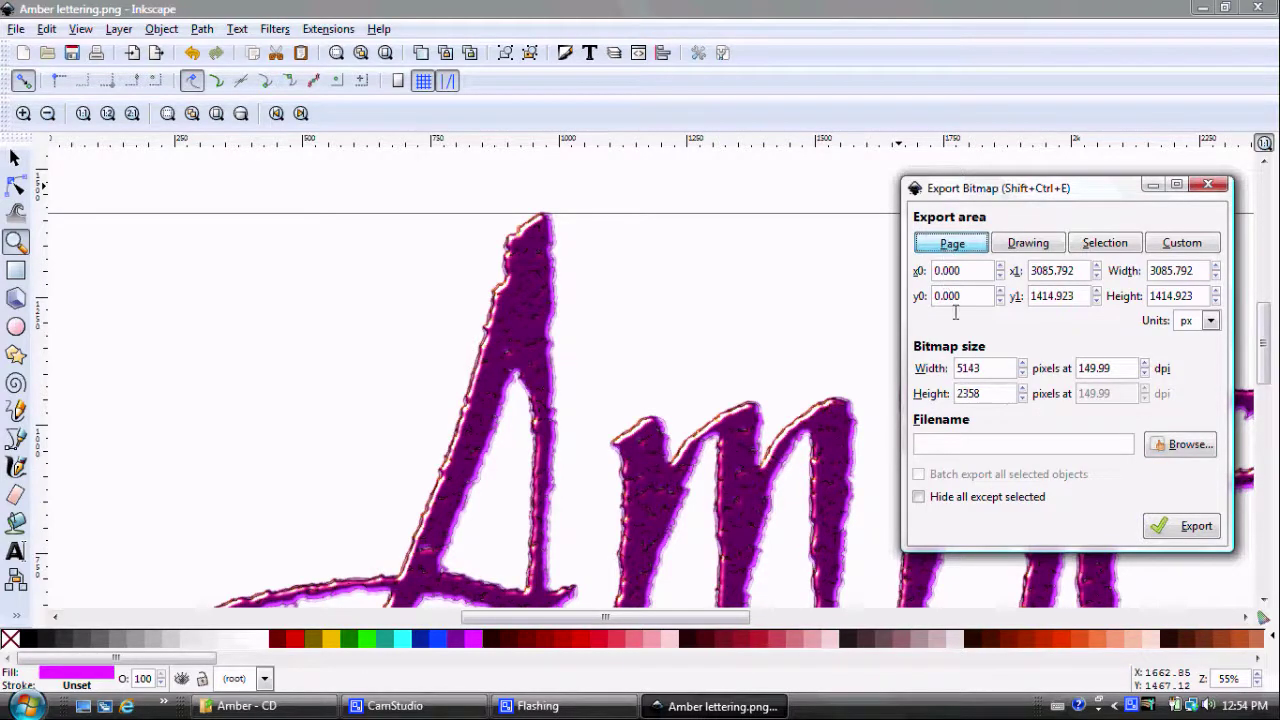
- Set the export file to a PNG named Amber Pink on the Desktop and export it
click(1180, 444)
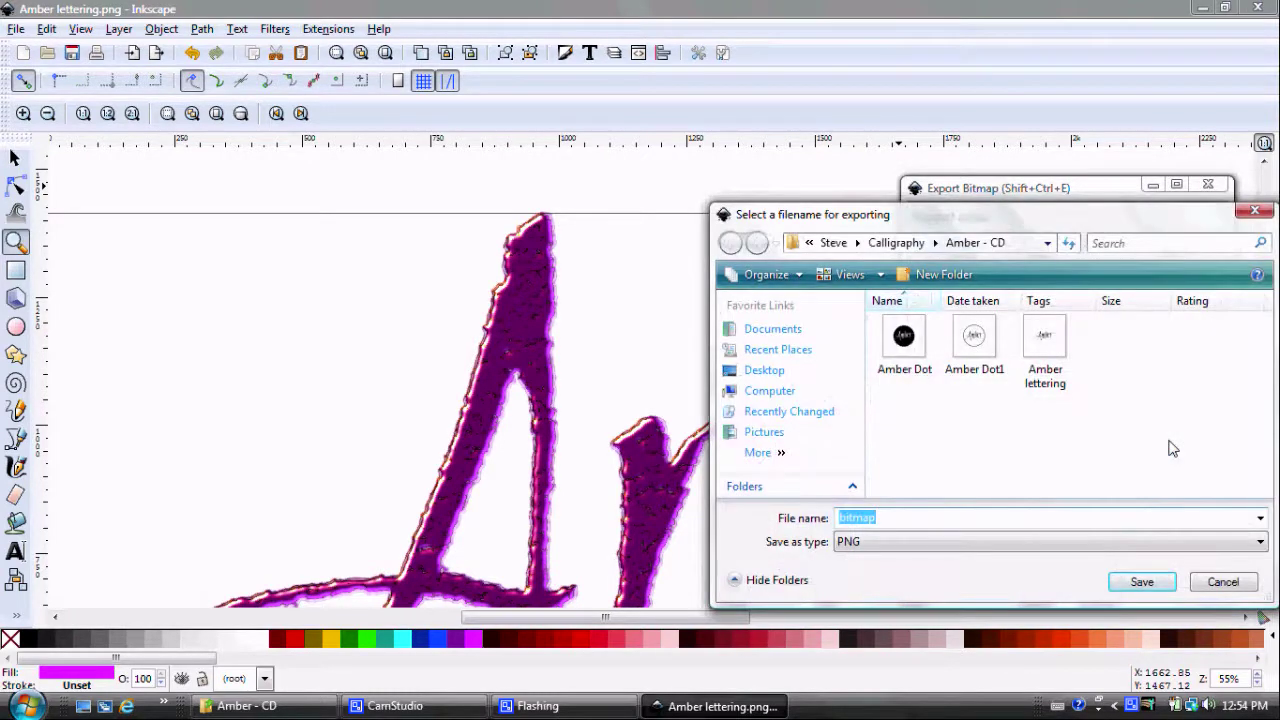
click(774, 372)
click(882, 517)
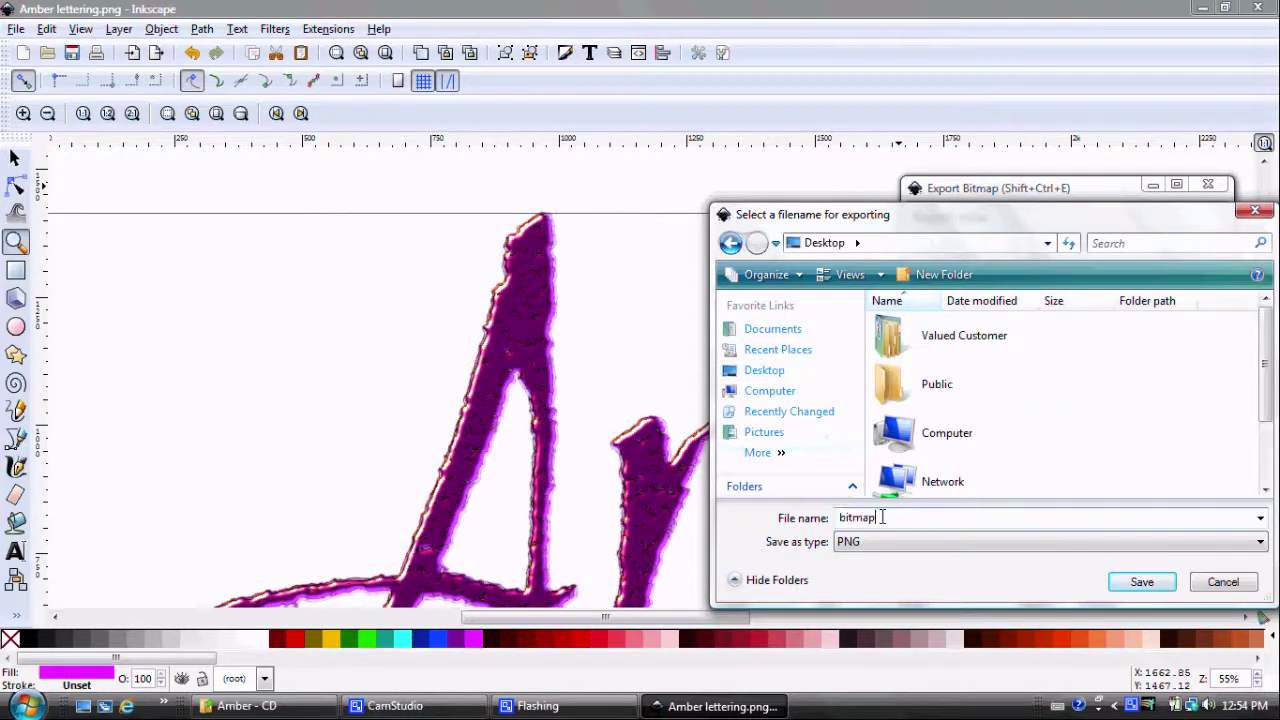
double_click(882, 517)
text(Amber)
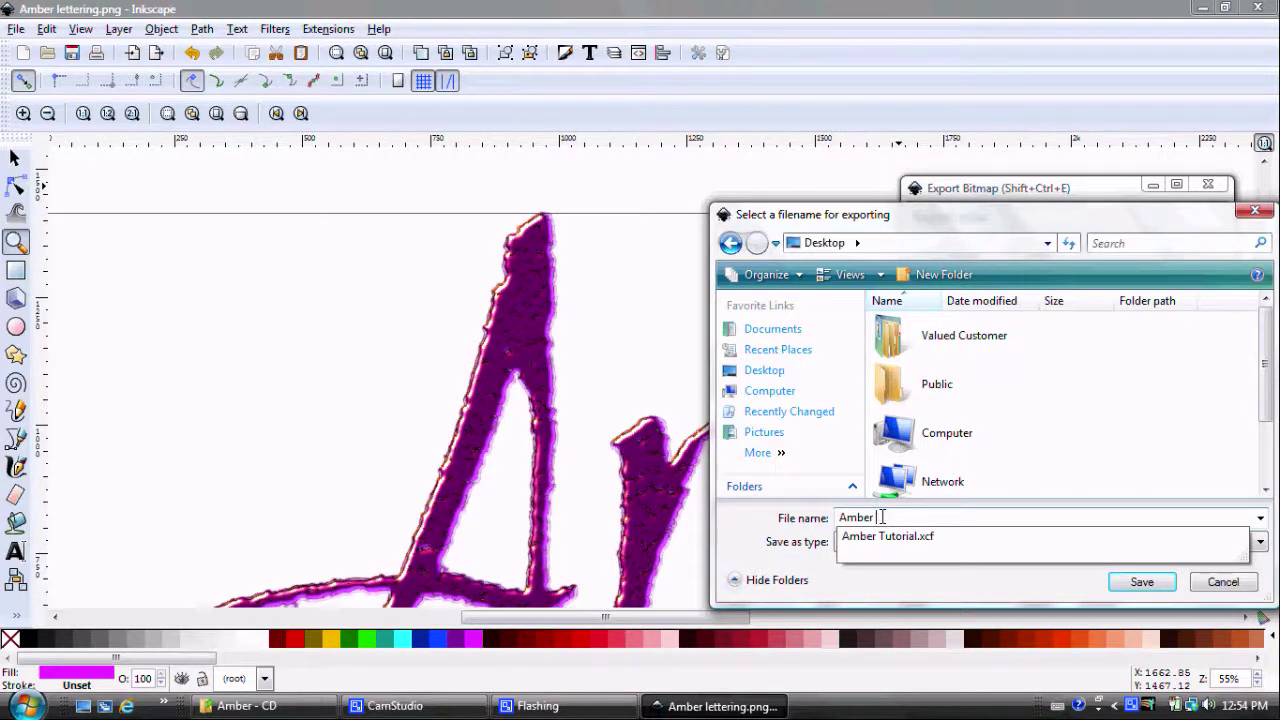
text( Pink)
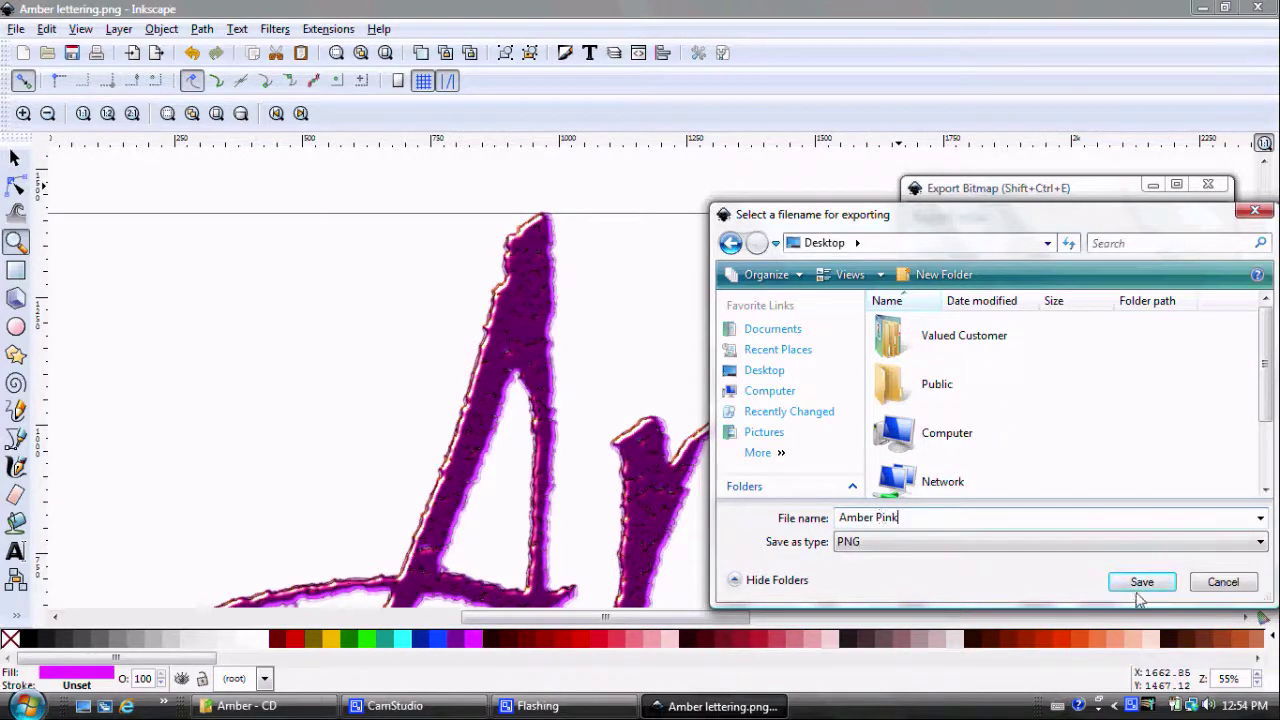
click(1140, 583)
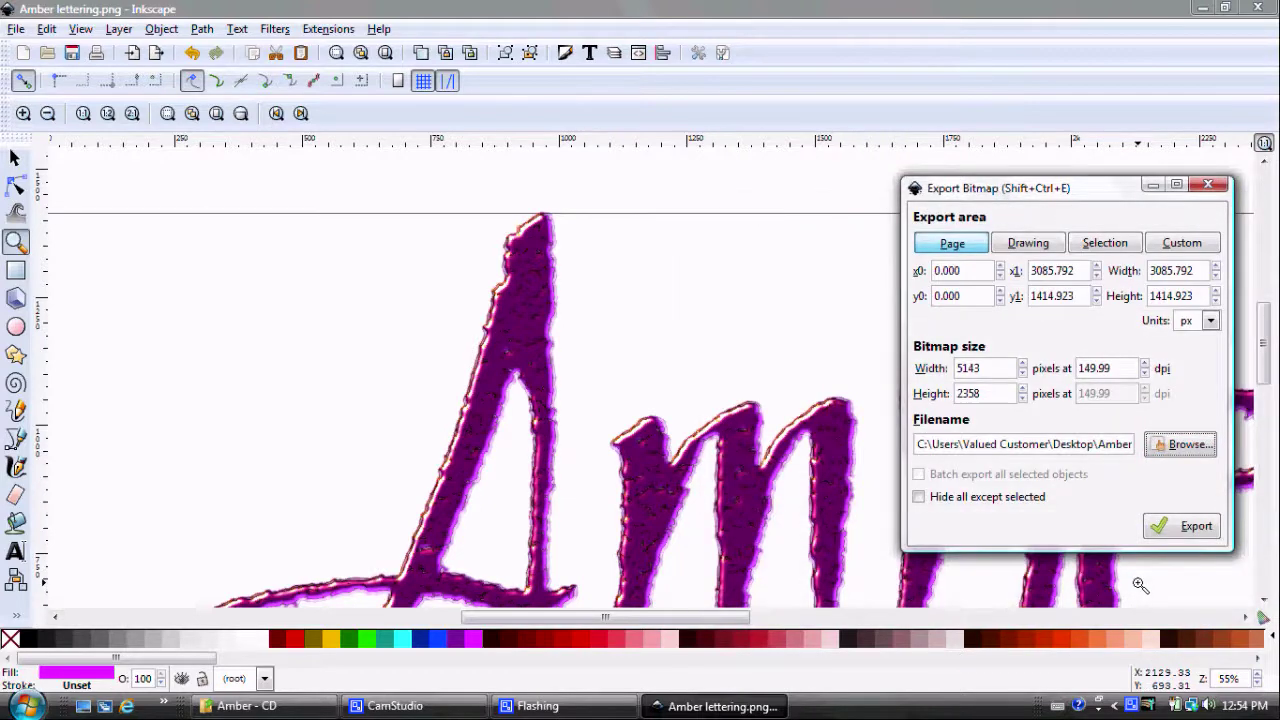
click(1167, 527)
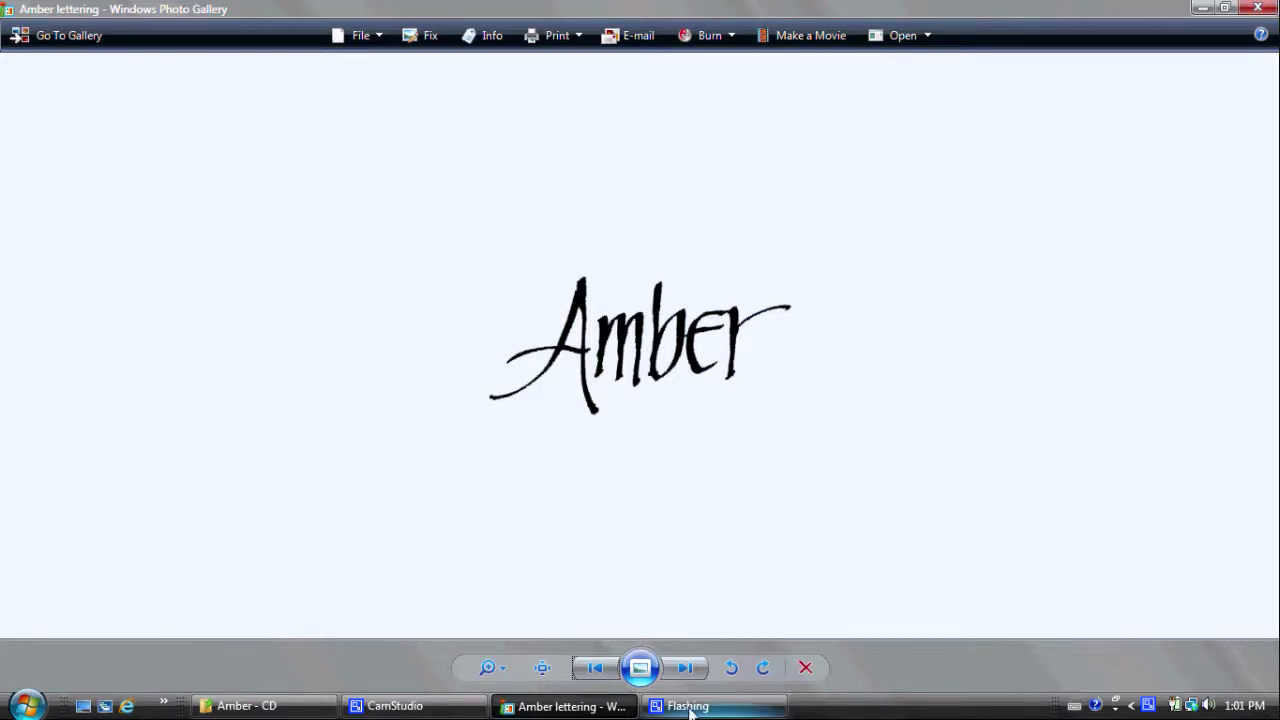
- View the exported Amber Pink picture in the photo viewer, close it and minimise the Amber - CD folder
click(686, 666)
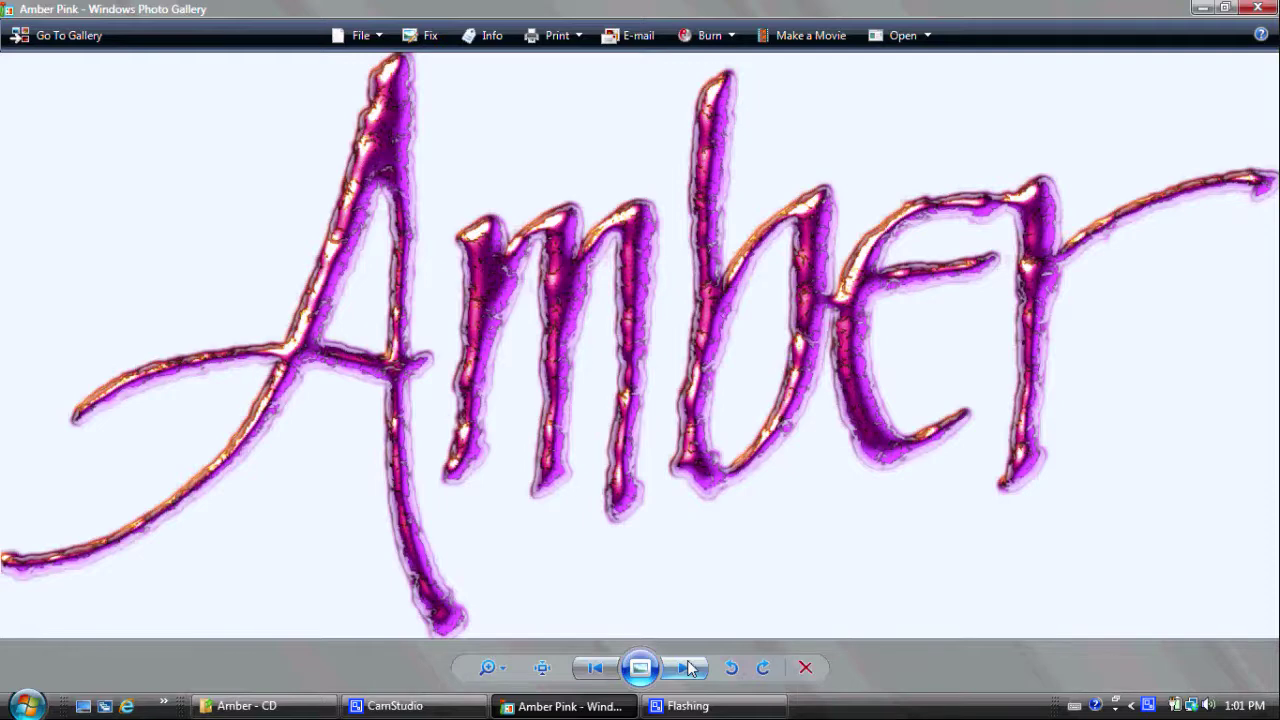
click(1268, 10)
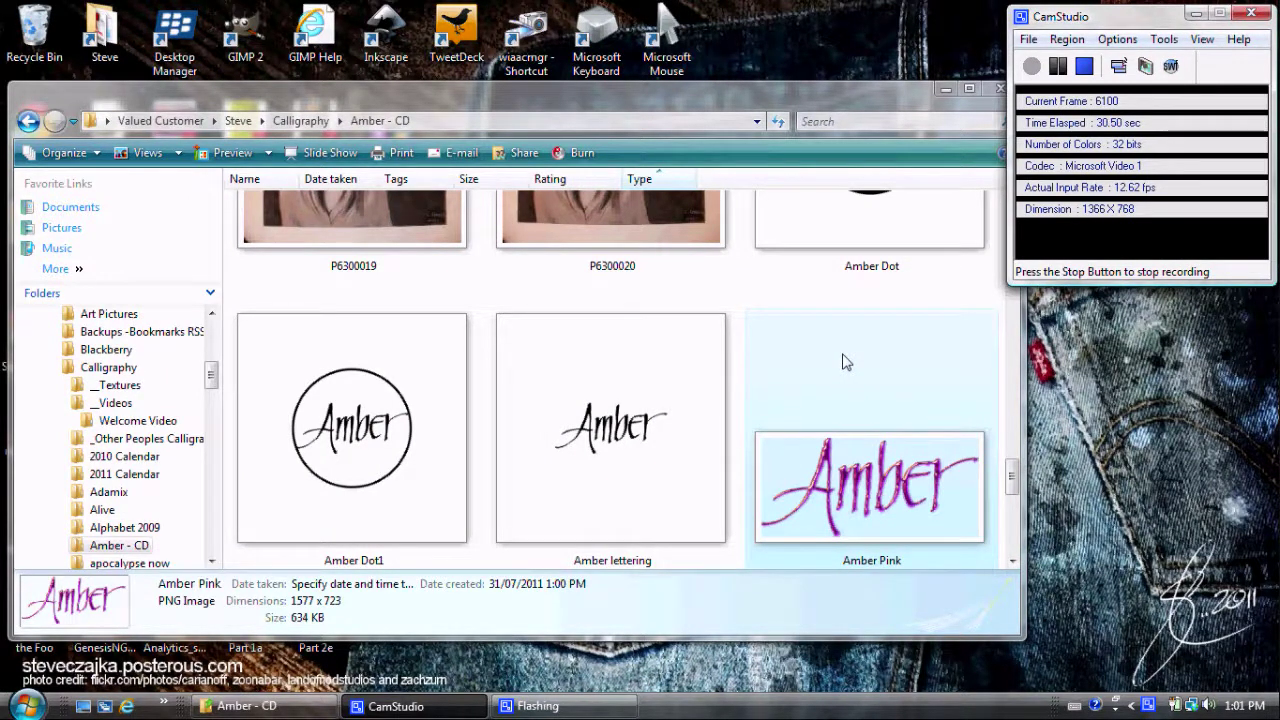
click(939, 90)
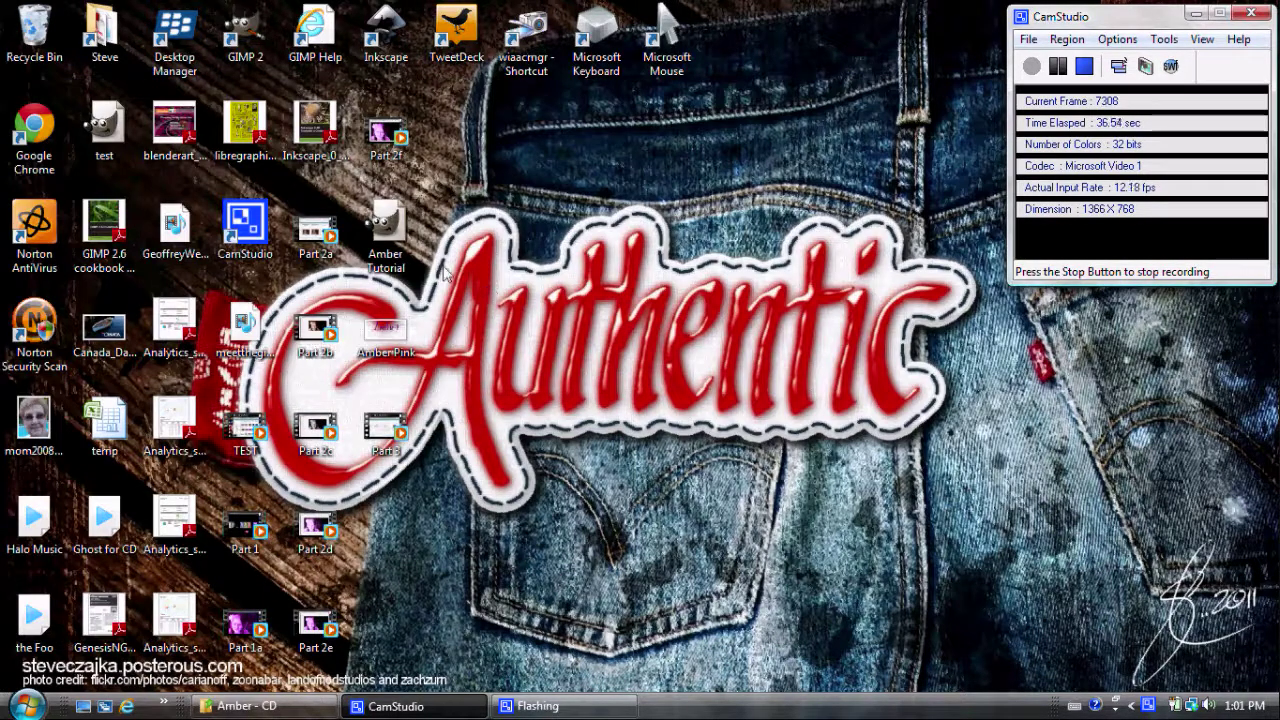
- Open the Amber Tutorial file from the desktop in GIMP and add the Amber Pink image from the Amber - CD folder as a layer
click(386, 235)
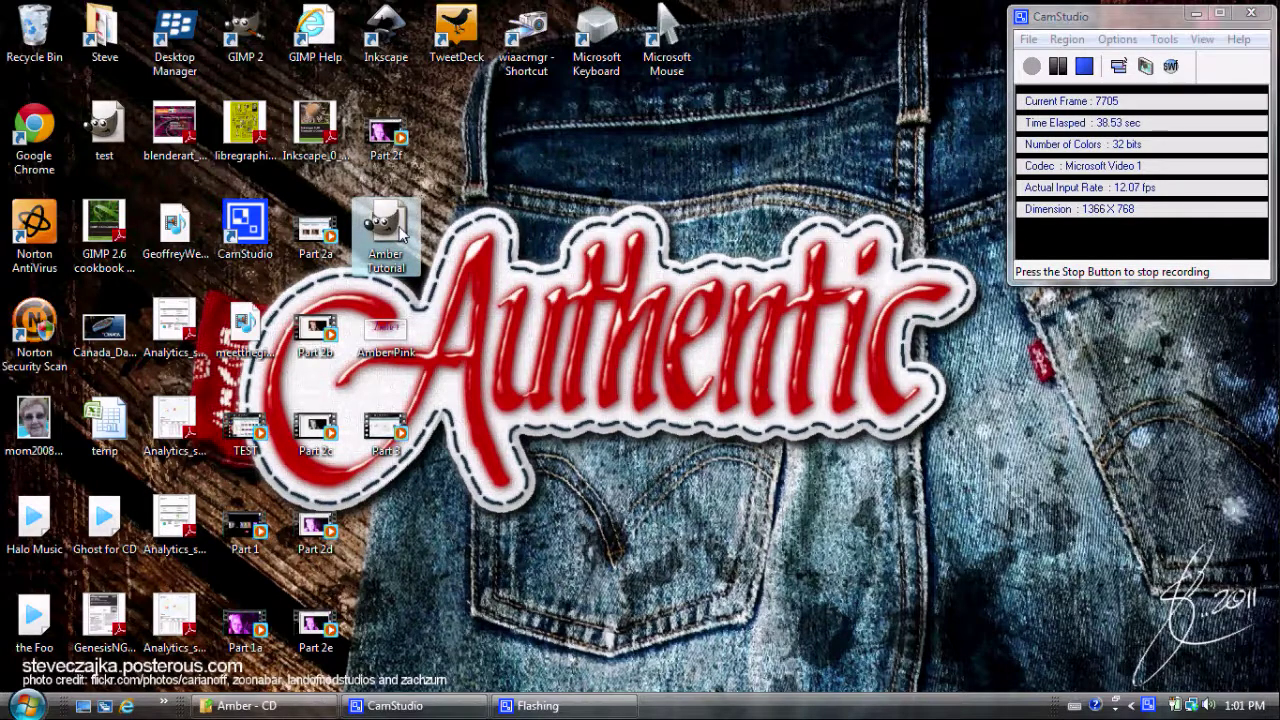
double_click(403, 235)
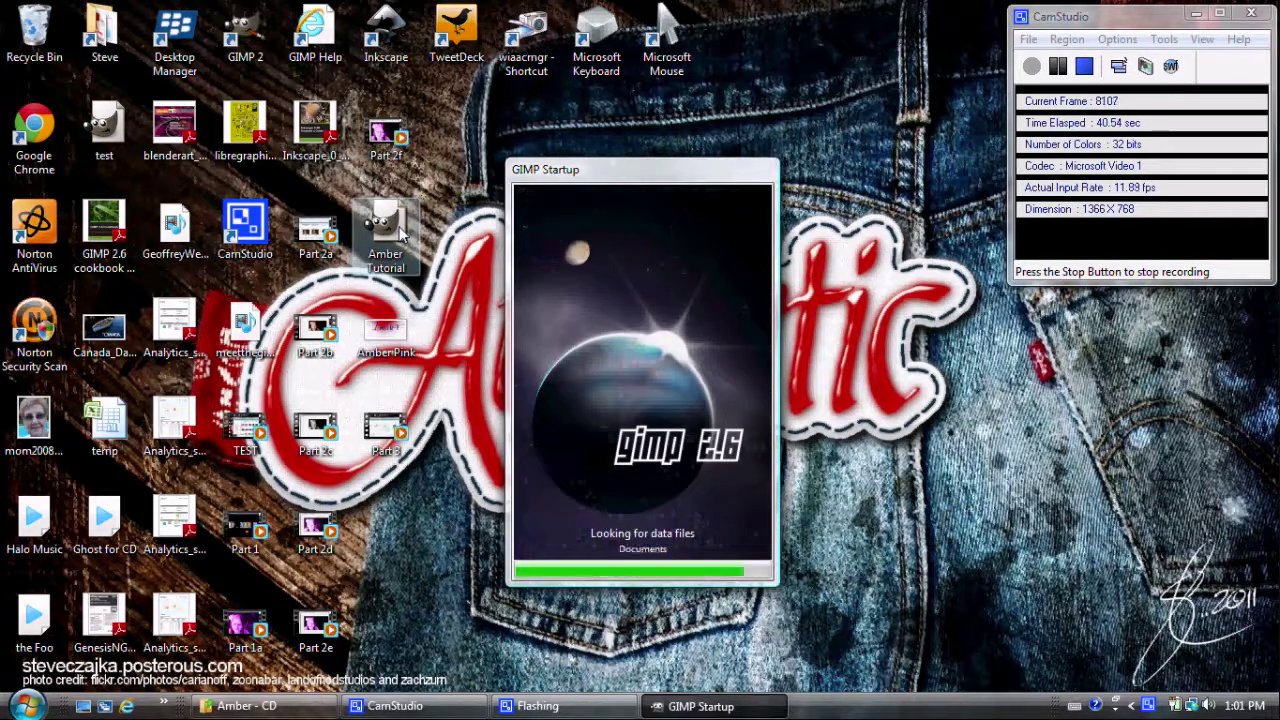
click(310, 706)
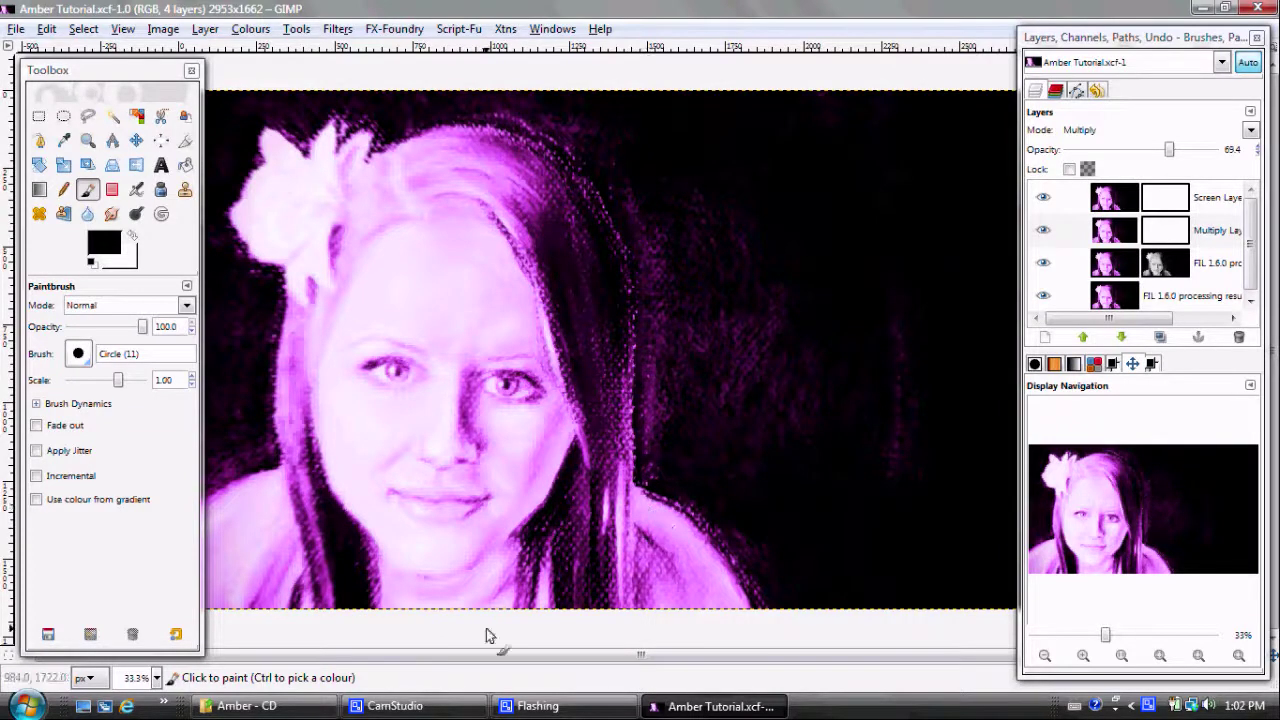
click(305, 710)
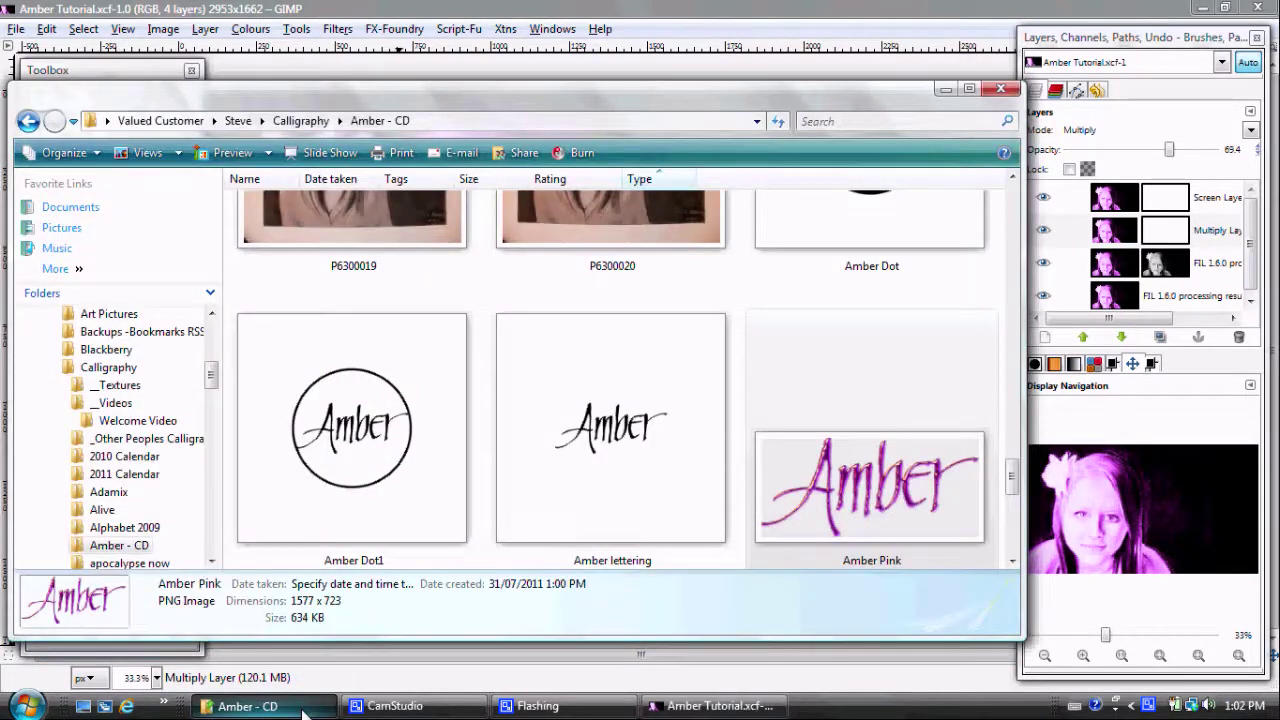
drag(830, 500, 735, 70)
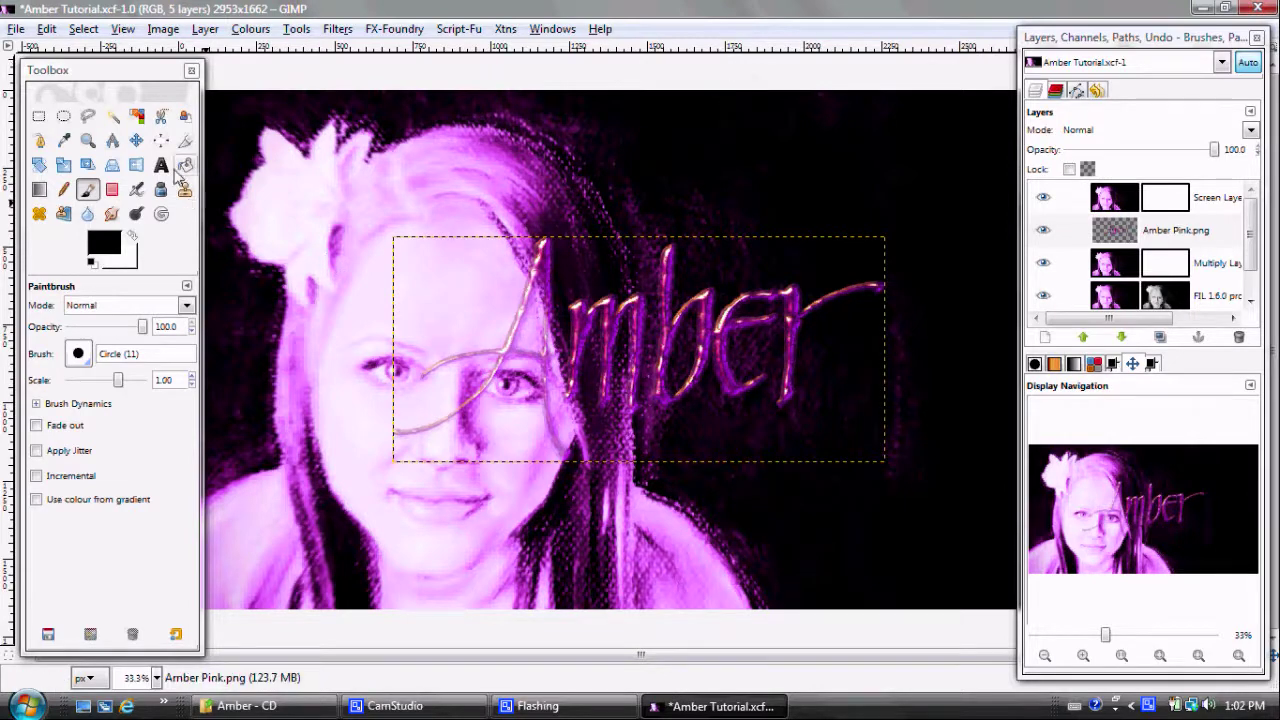
- Try to shift the Amber lettering over the portrait with the Move tool
click(136, 141)
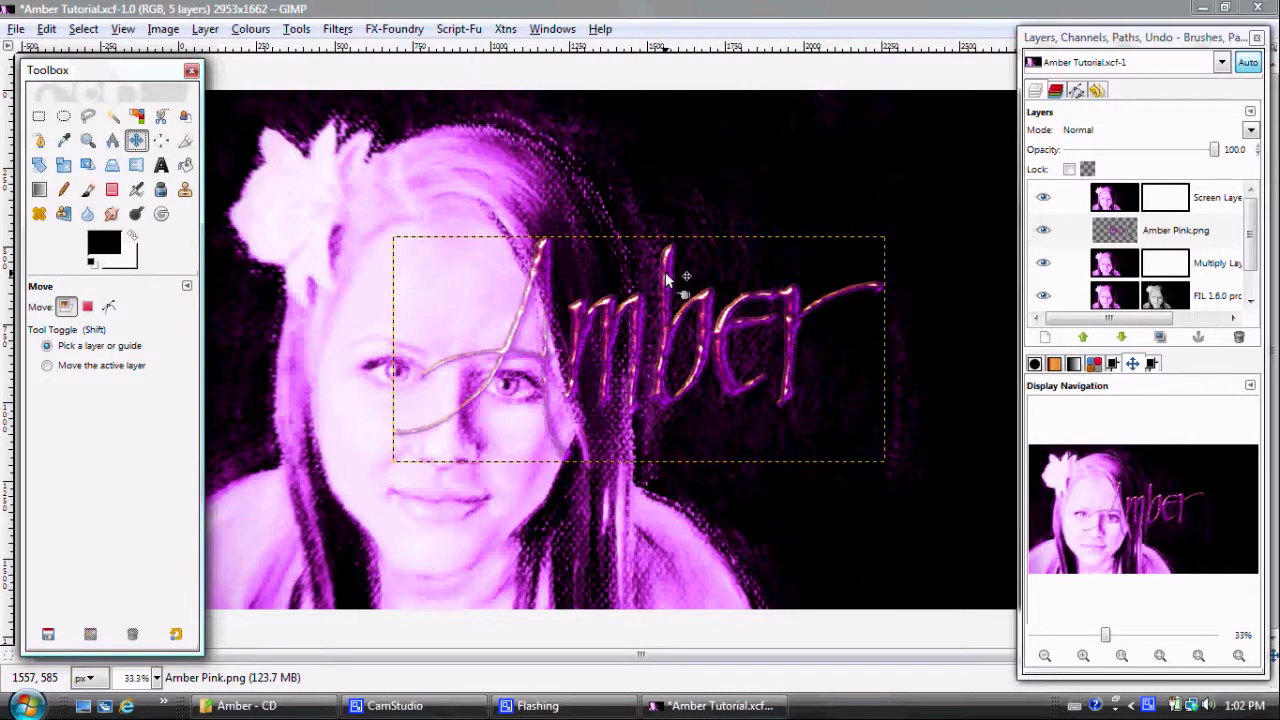
drag(686, 266, 745, 307)
click(745, 307)
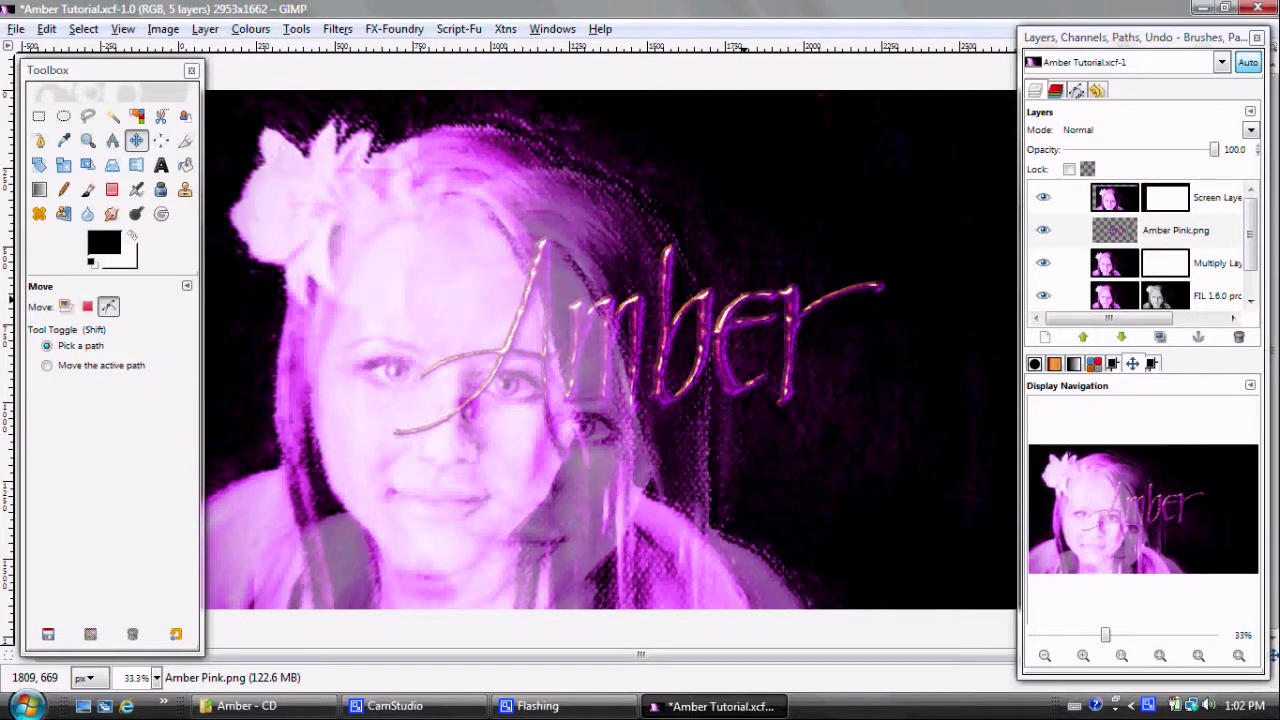
- Raise the Amber Pink.png layer above the Screen layer and move the lettering right and down, off the face
click(1130, 228)
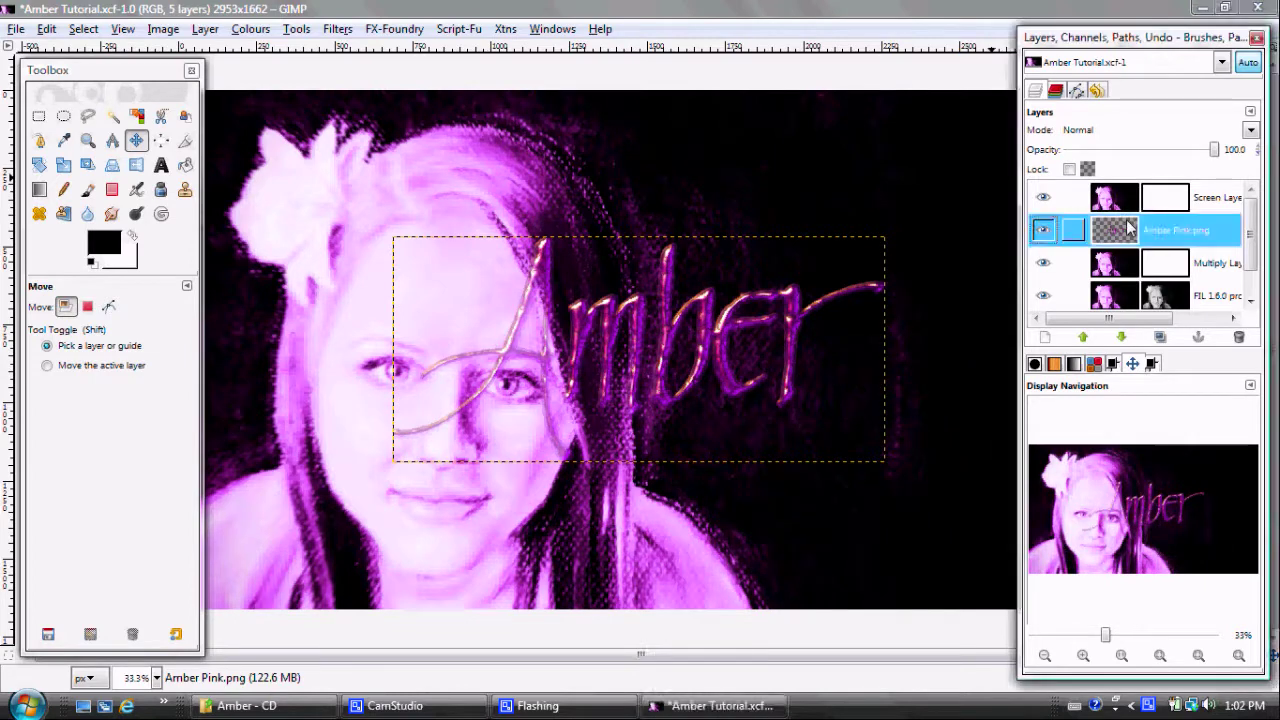
click(1093, 337)
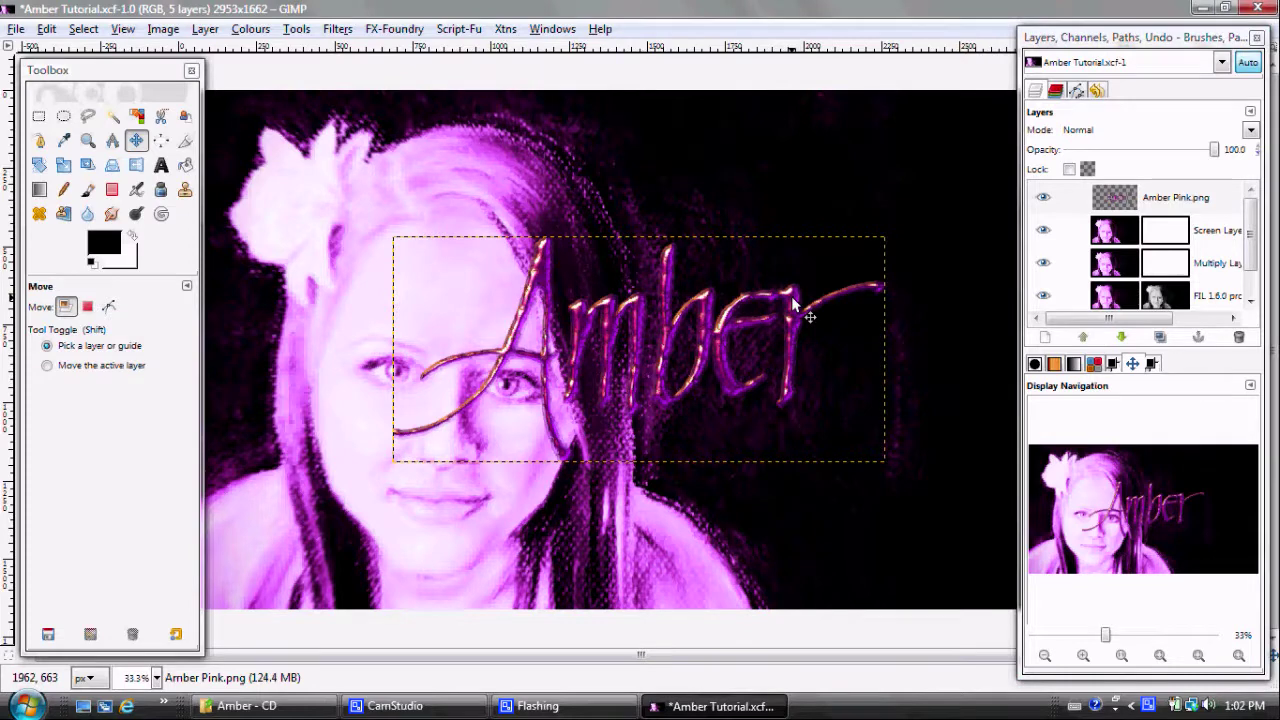
drag(793, 303, 928, 387)
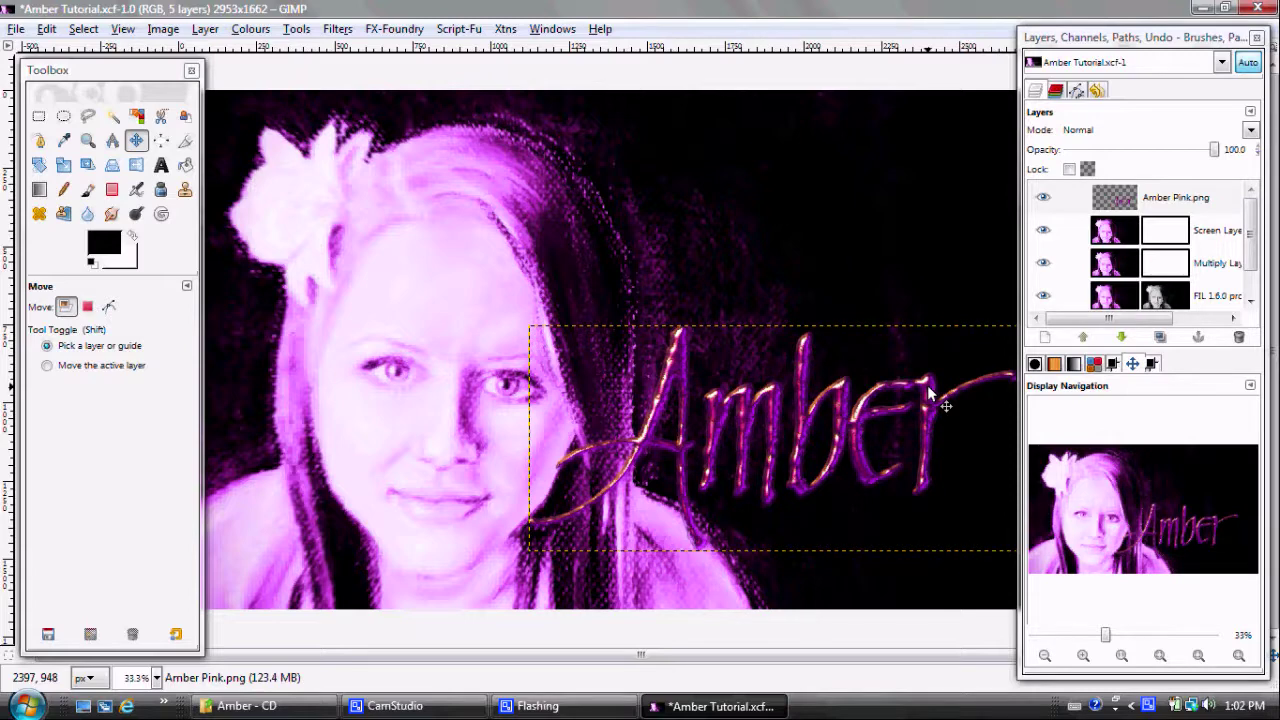
drag(929, 392, 931, 394)
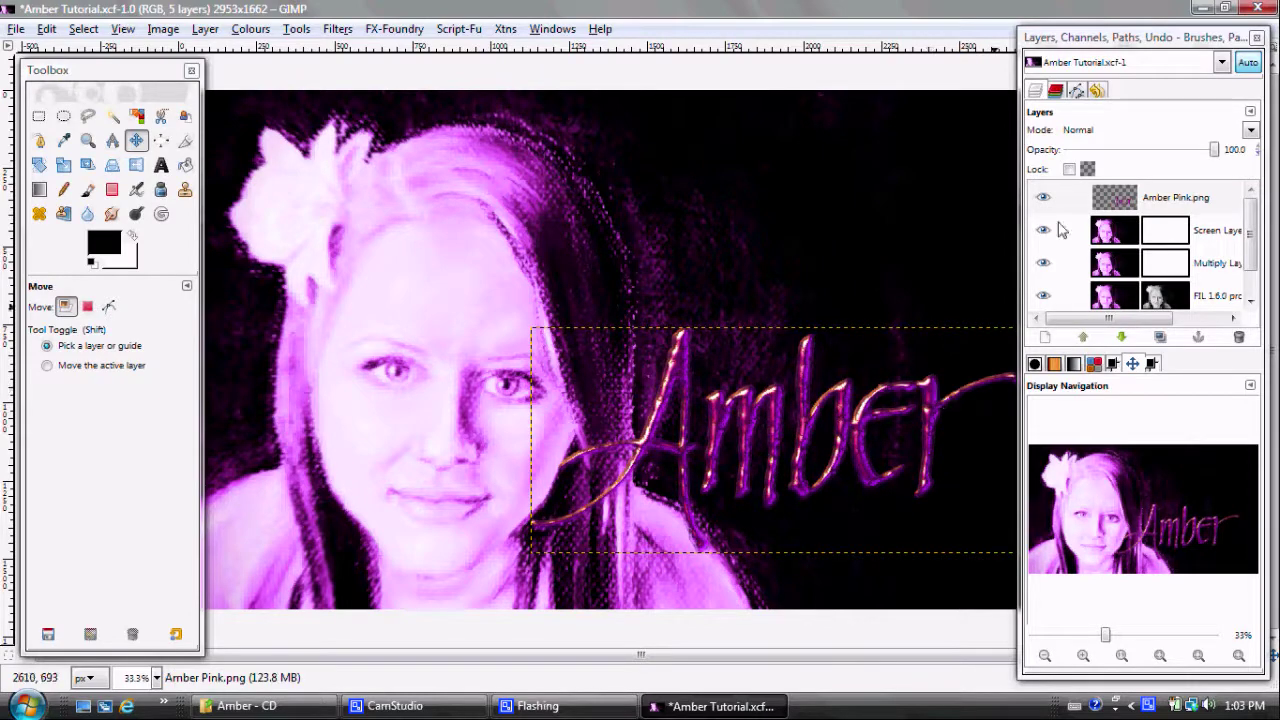
- Add a black drop shadow to the Amber Pink.png layer with offset Y 8, blur radius 15, opacity 80 and resizing allowed
click(1110, 200)
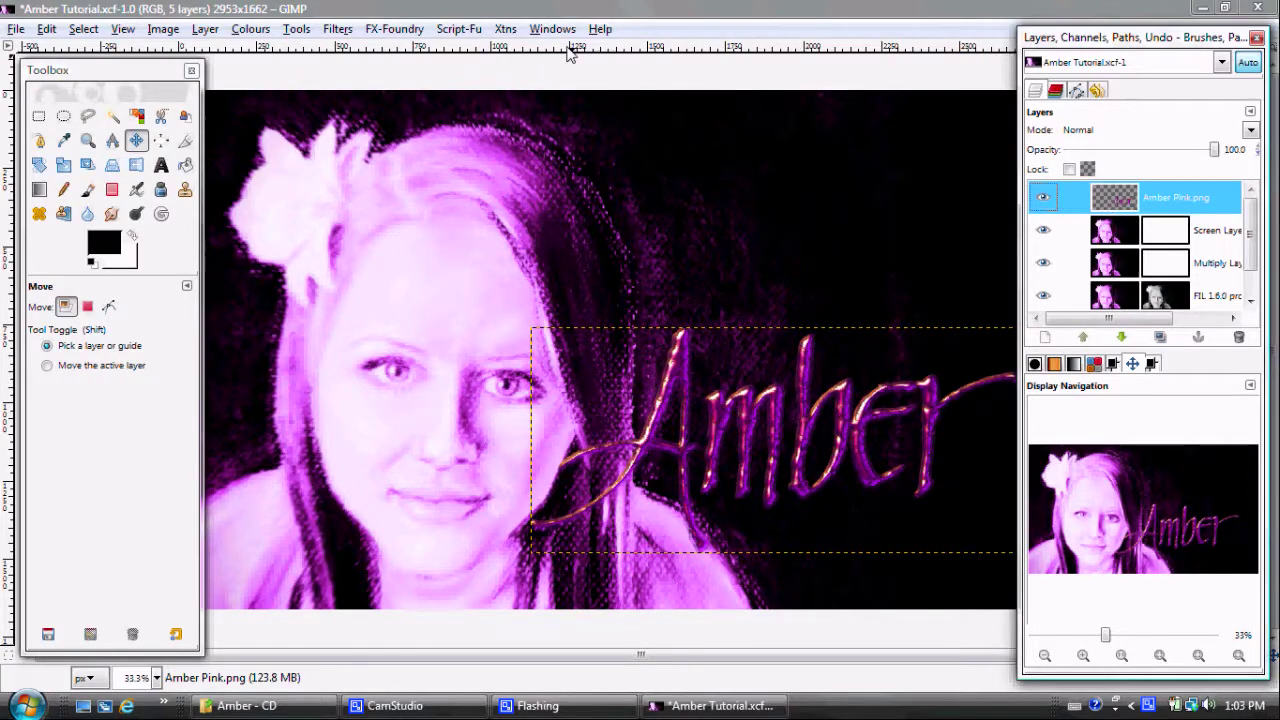
click(338, 29)
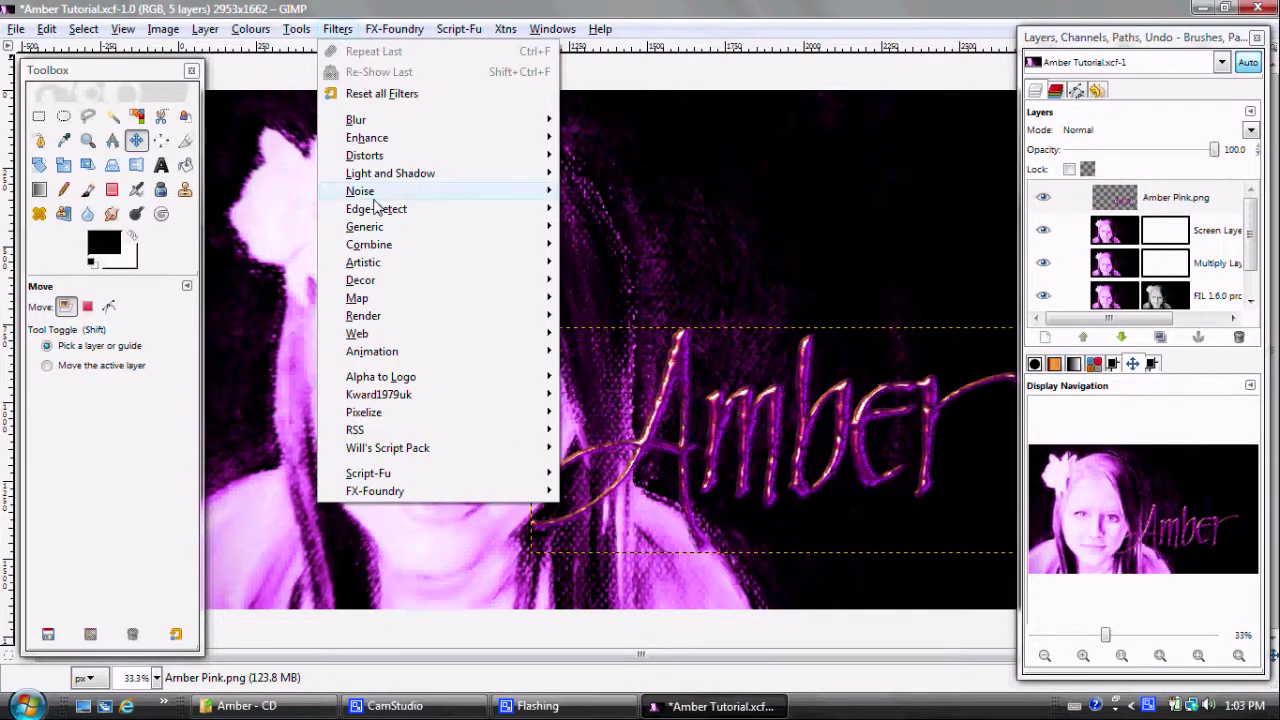
mouse_move(397, 176)
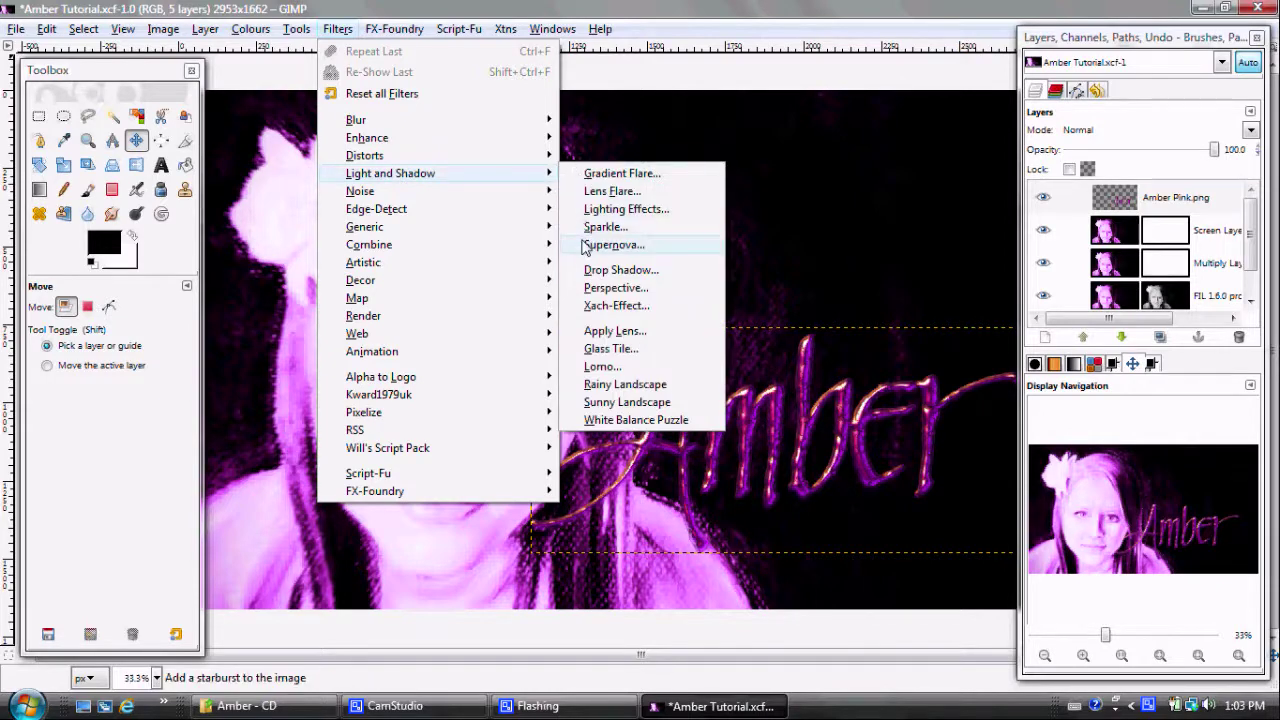
click(618, 270)
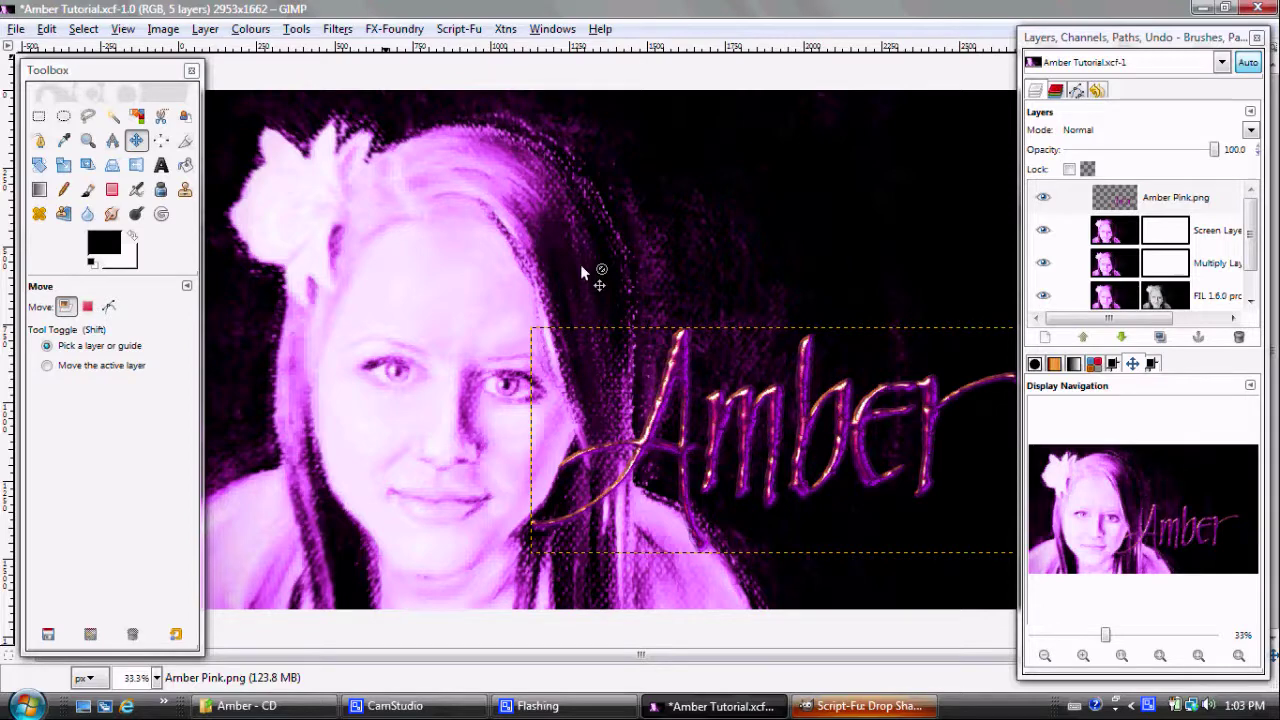
click(838, 708)
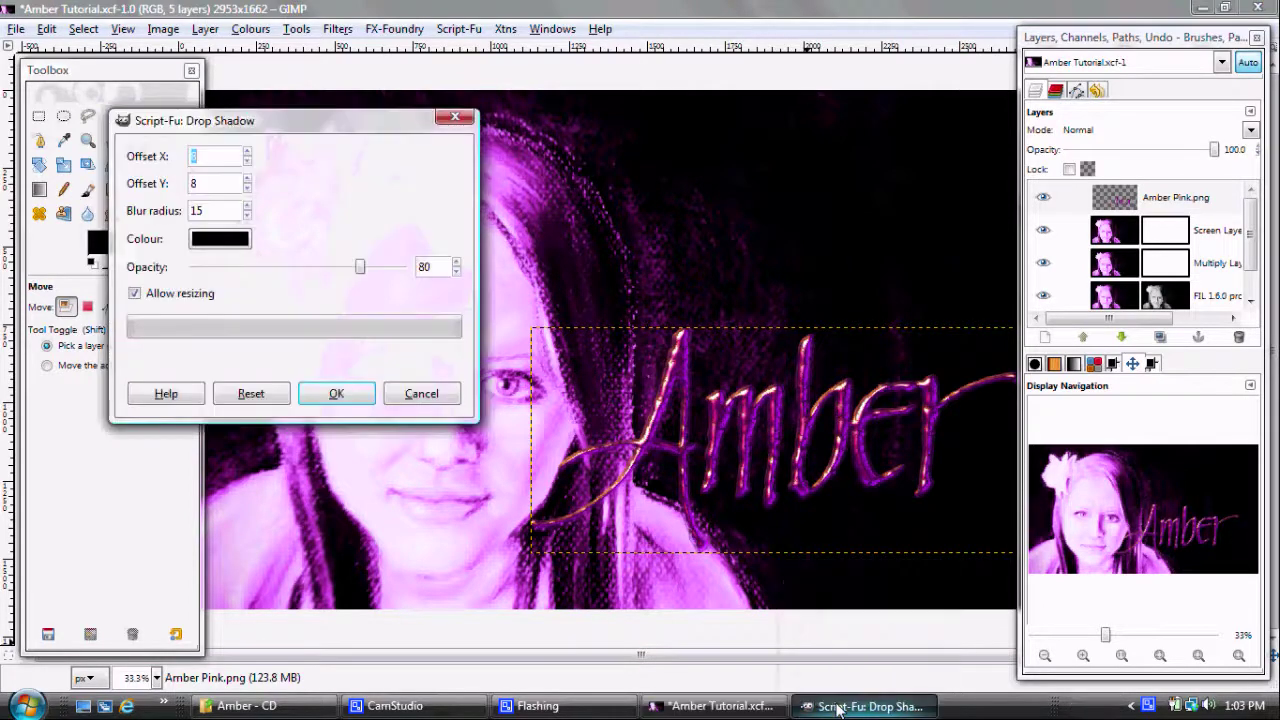
click(322, 396)
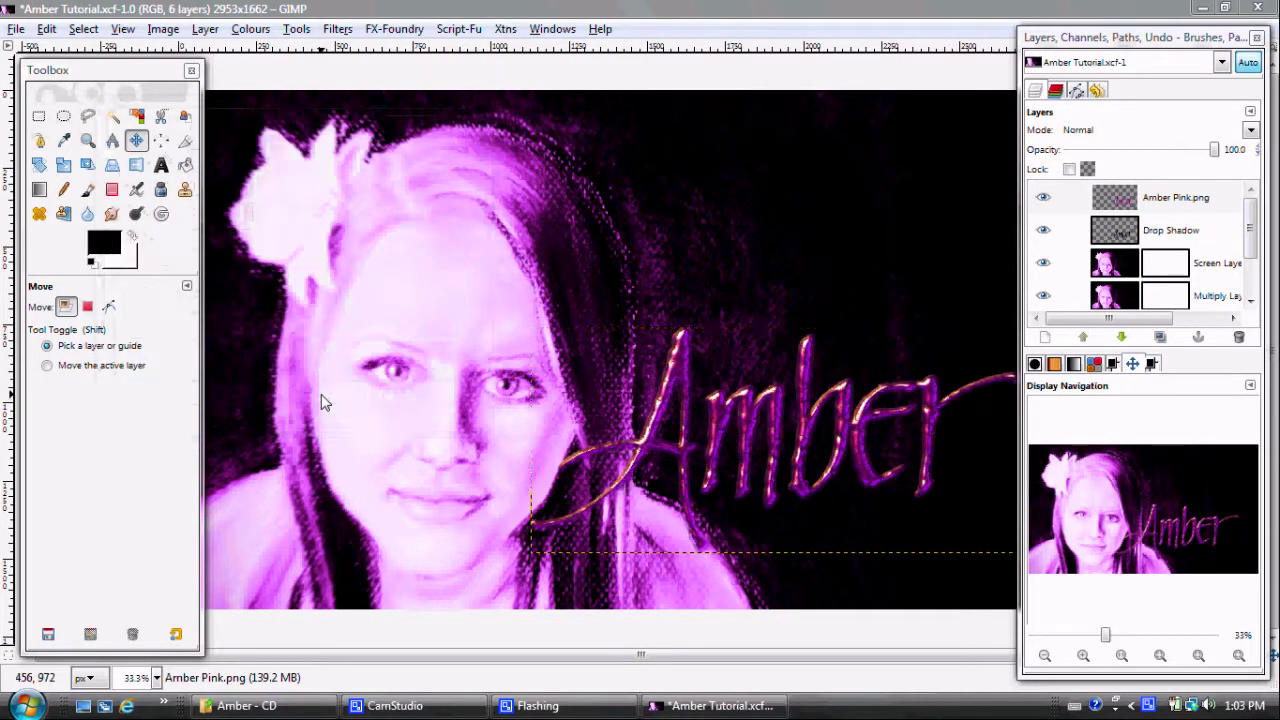
- Duplicate the Drop Shadow layer twice to strengthen the shadow behind the lettering
click(1125, 230)
click(1160, 337)
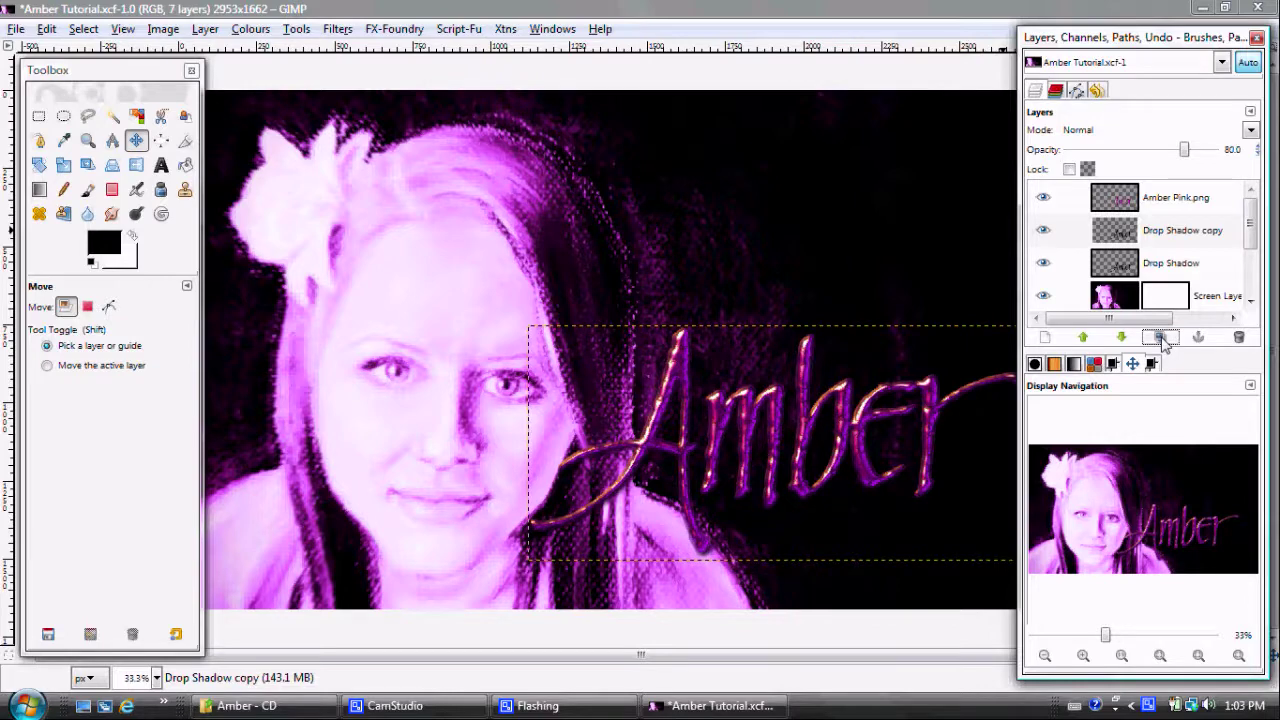
click(1161, 338)
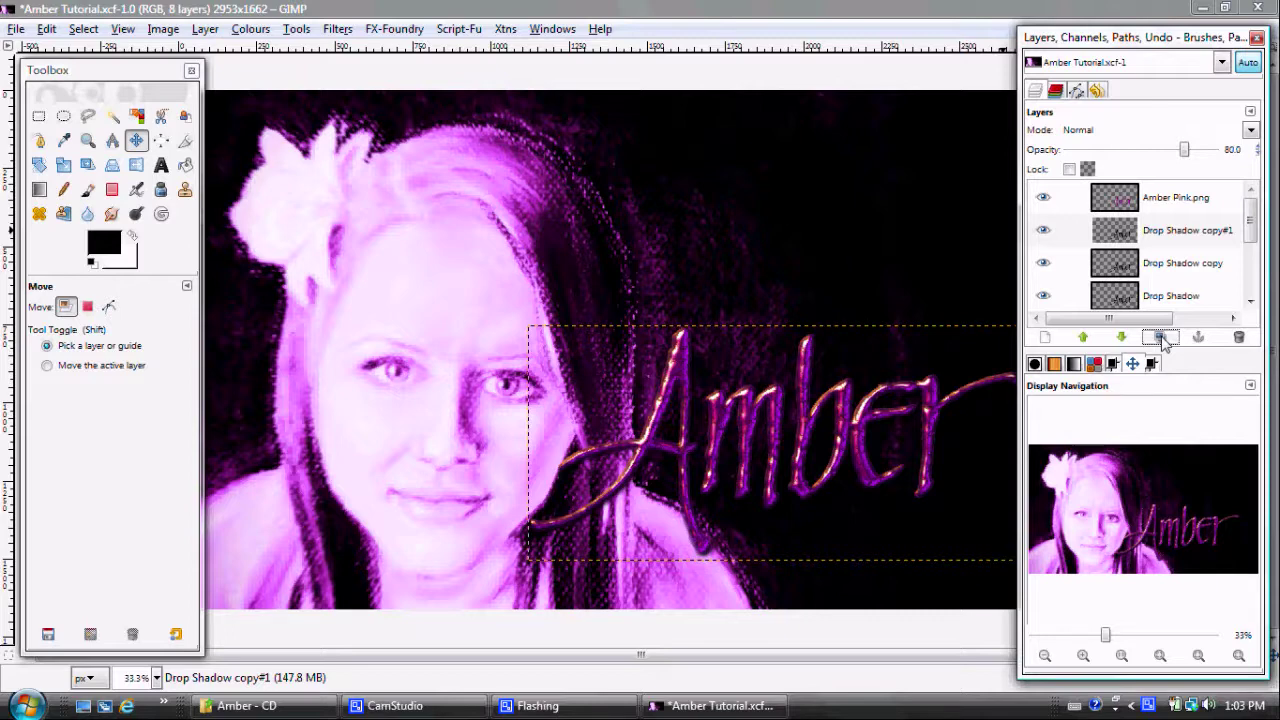
- Duplicate the Amber Pink.png layer and rename the copy Highlights
click(1122, 198)
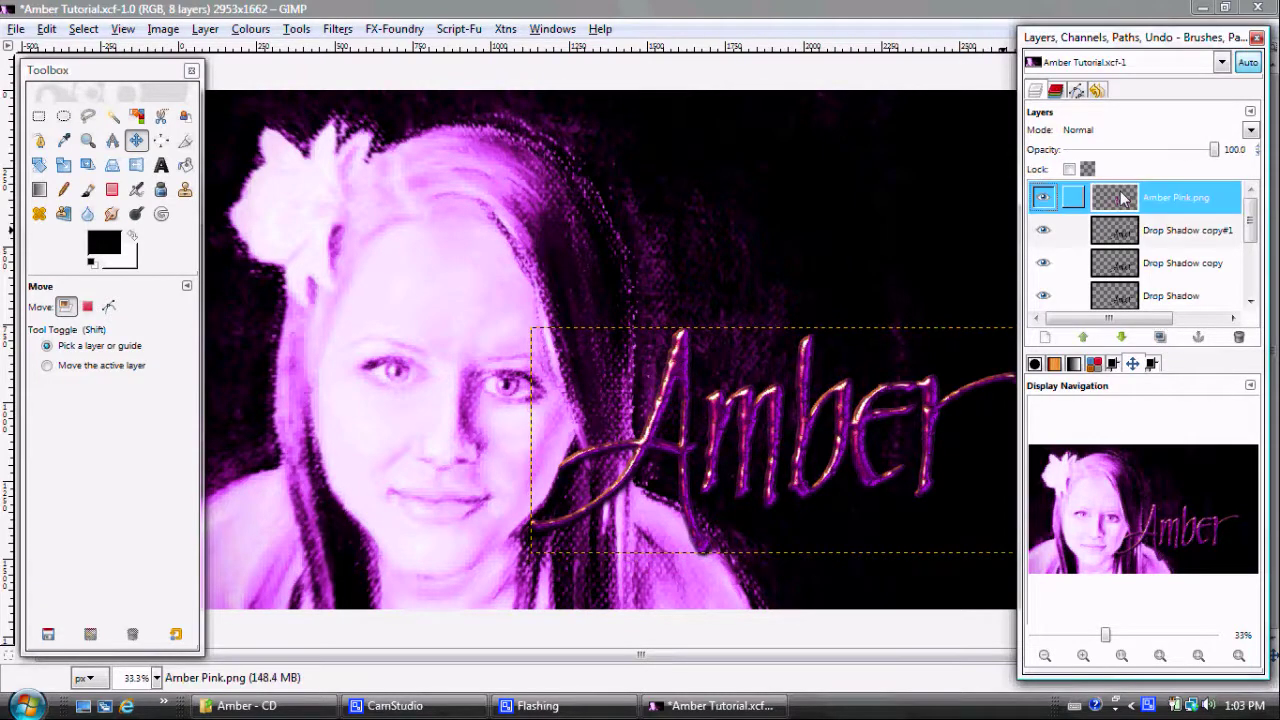
click(1164, 340)
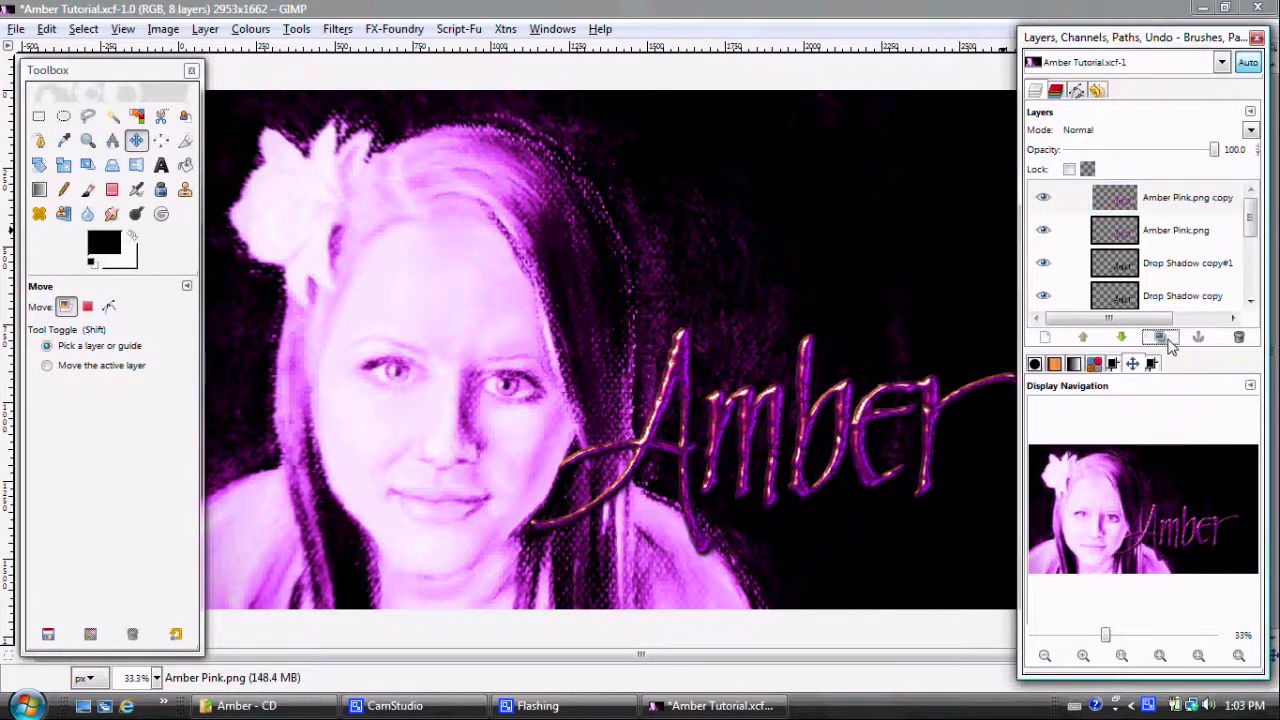
double_click(1160, 199)
text(Highlights)
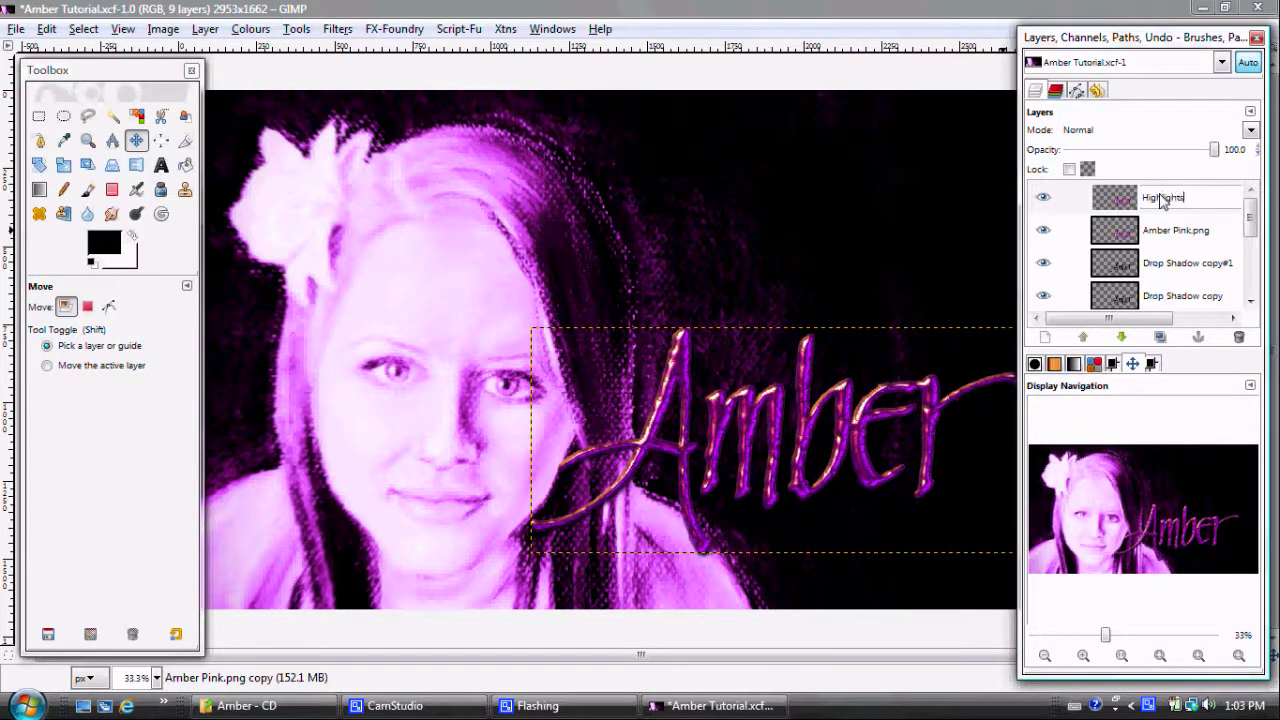
key(Return)
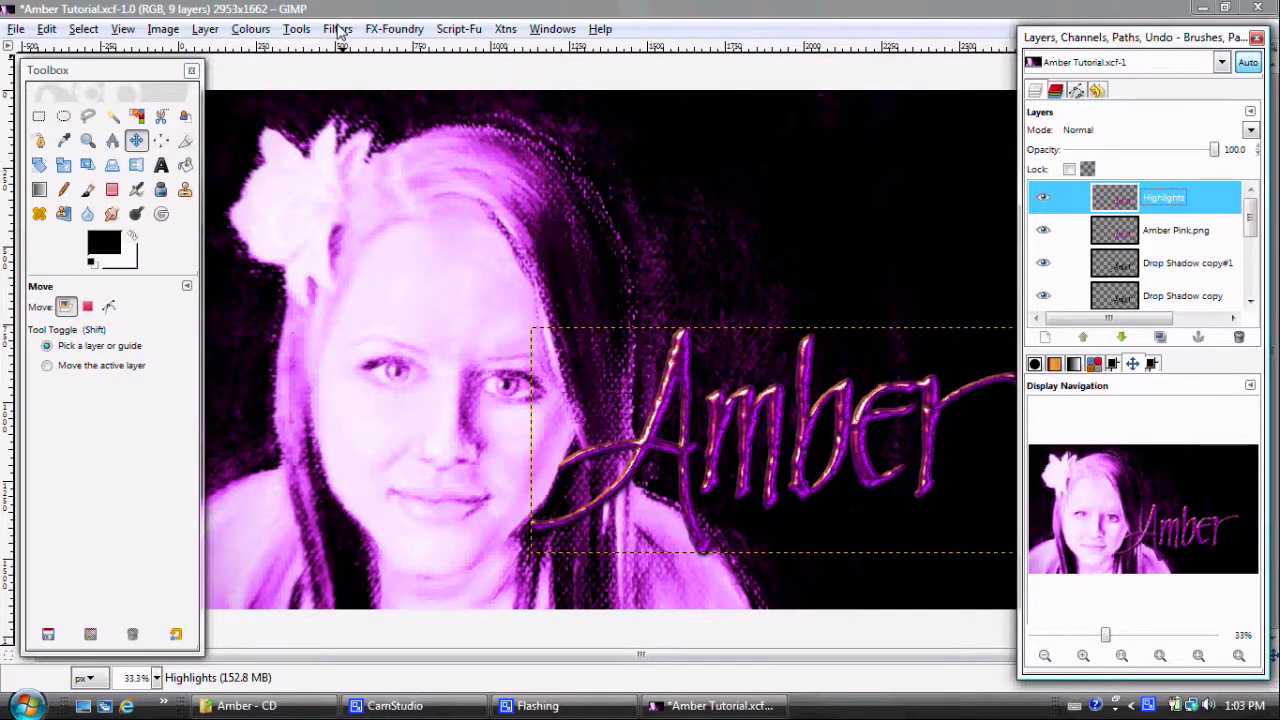
- Apply a Threshold of 251 to 255 to the Highlights layer
click(249, 29)
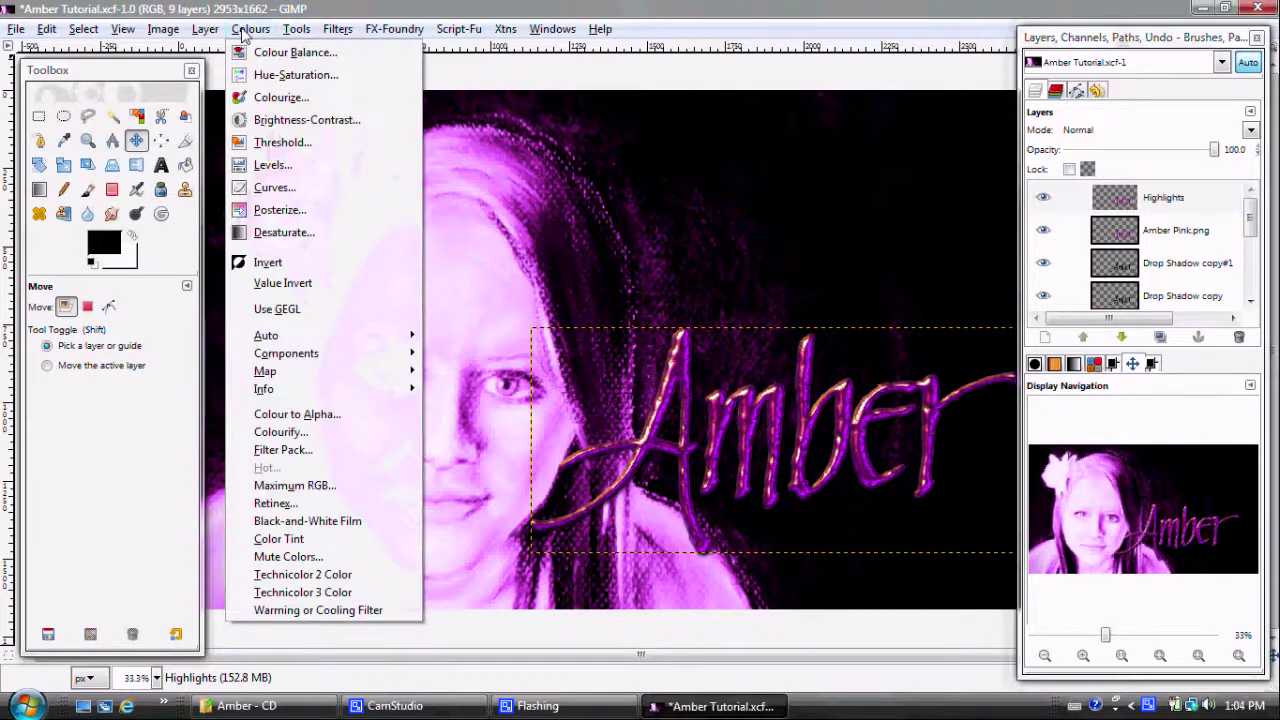
click(270, 145)
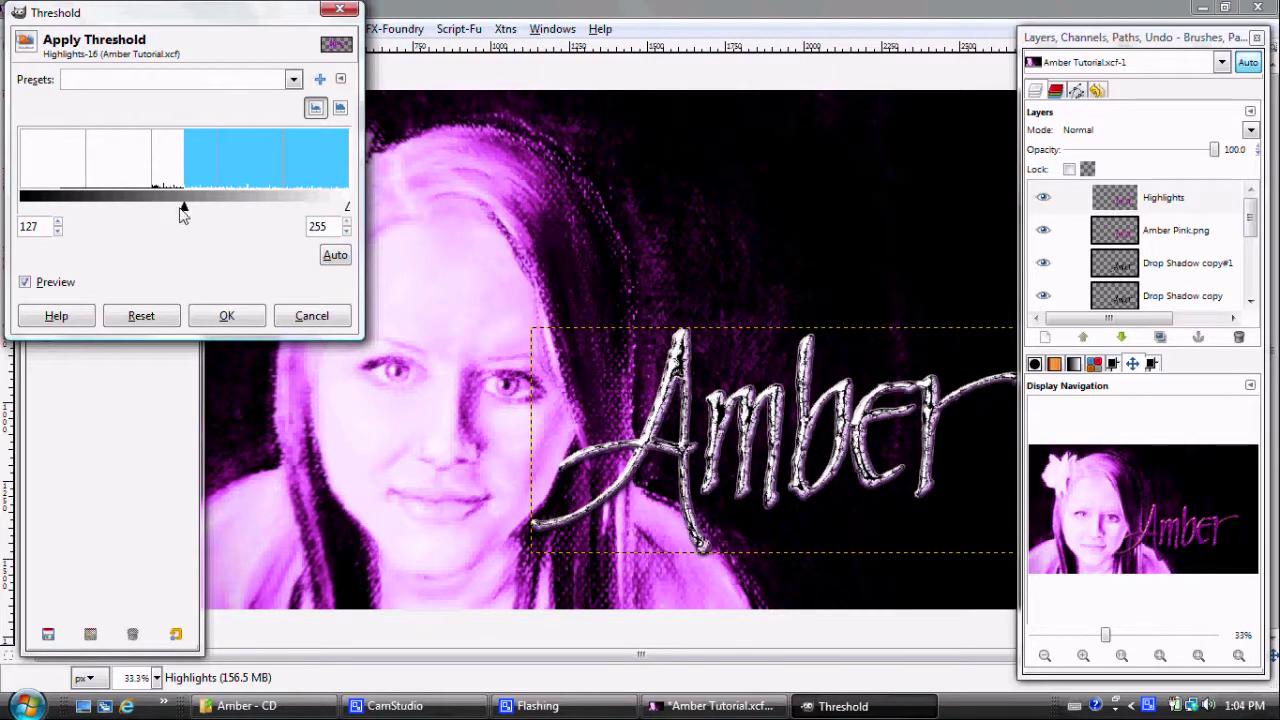
drag(183, 210, 340, 208)
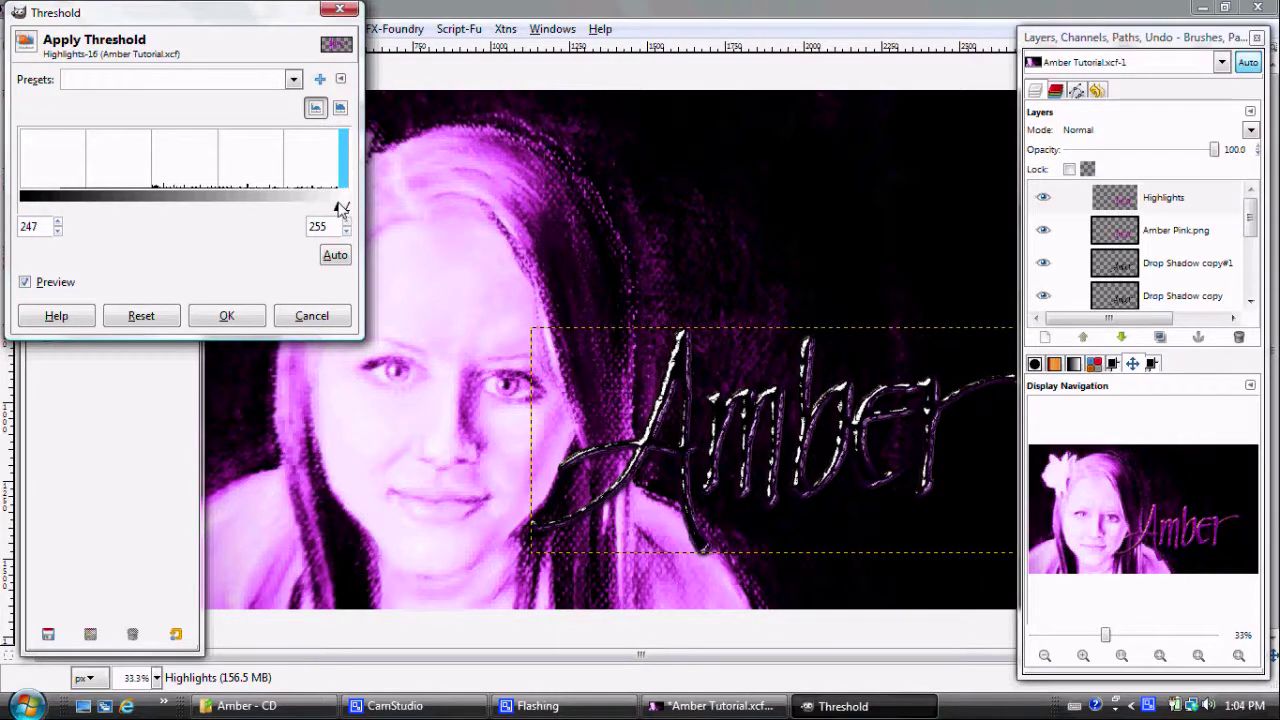
drag(340, 207, 344, 207)
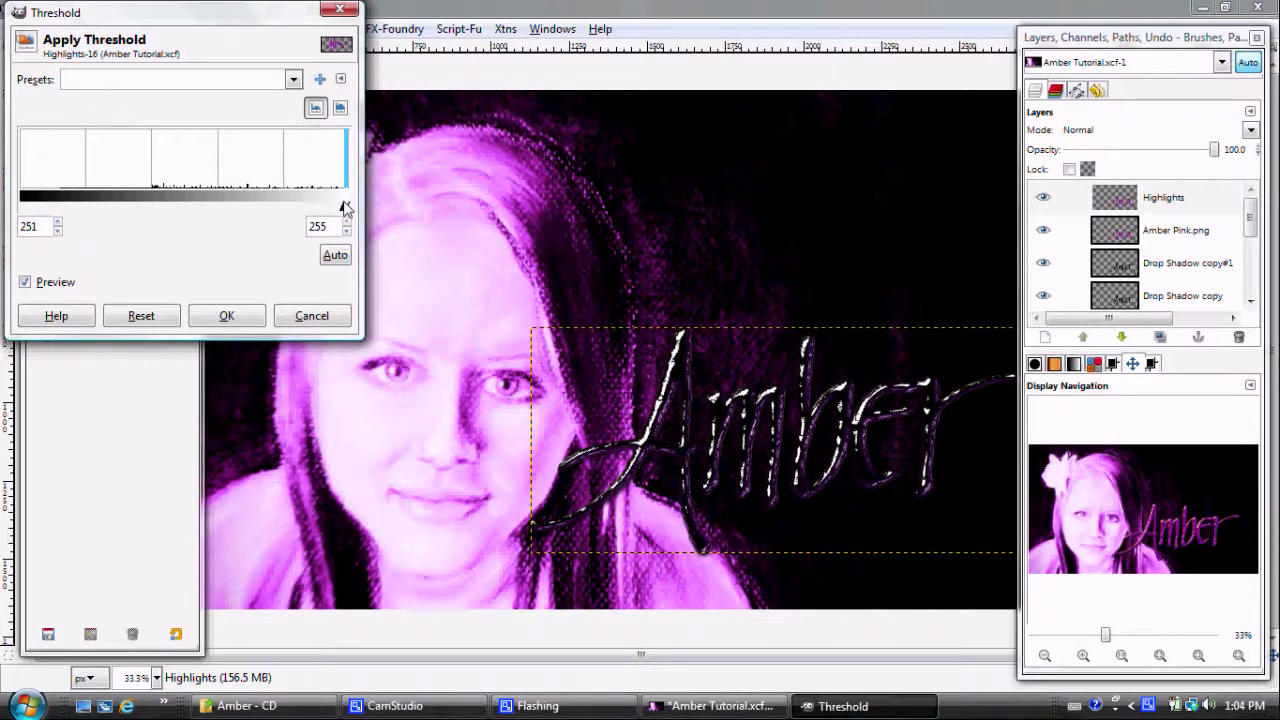
click(227, 316)
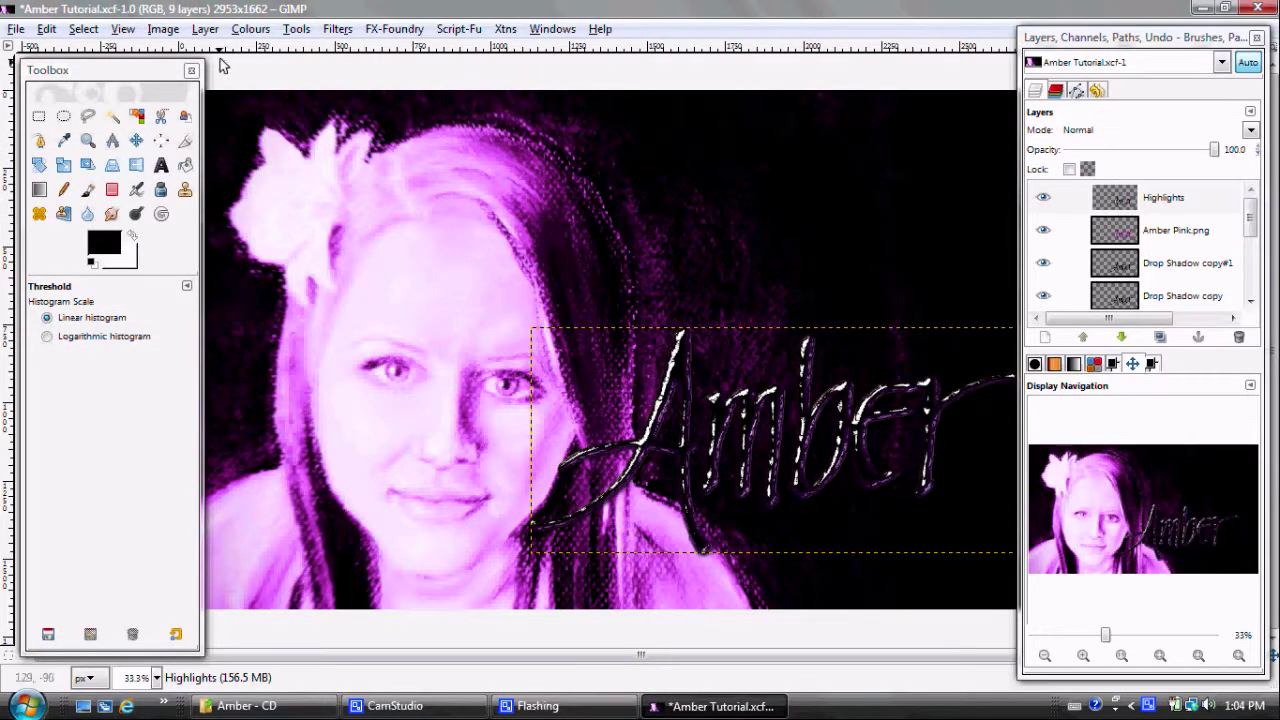
- Turn black transparent on the Highlights layer with Colour to Alpha, checking the lettering in the preview
click(255, 33)
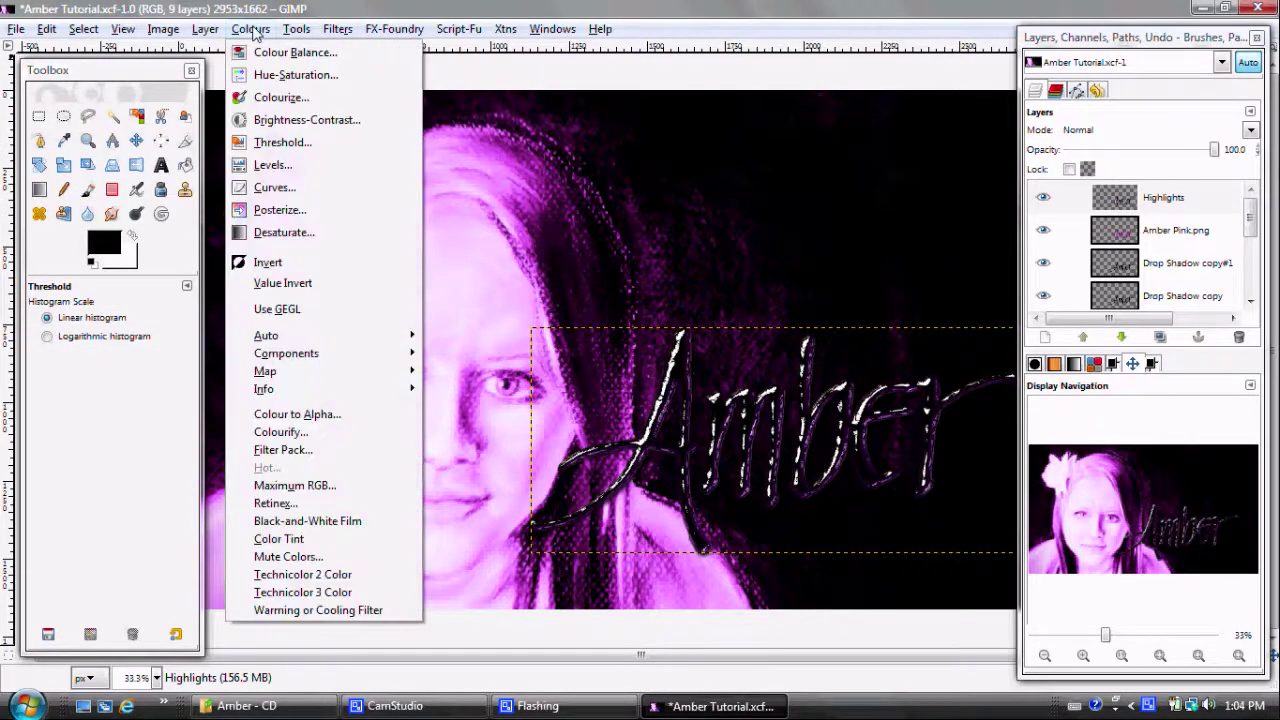
click(297, 415)
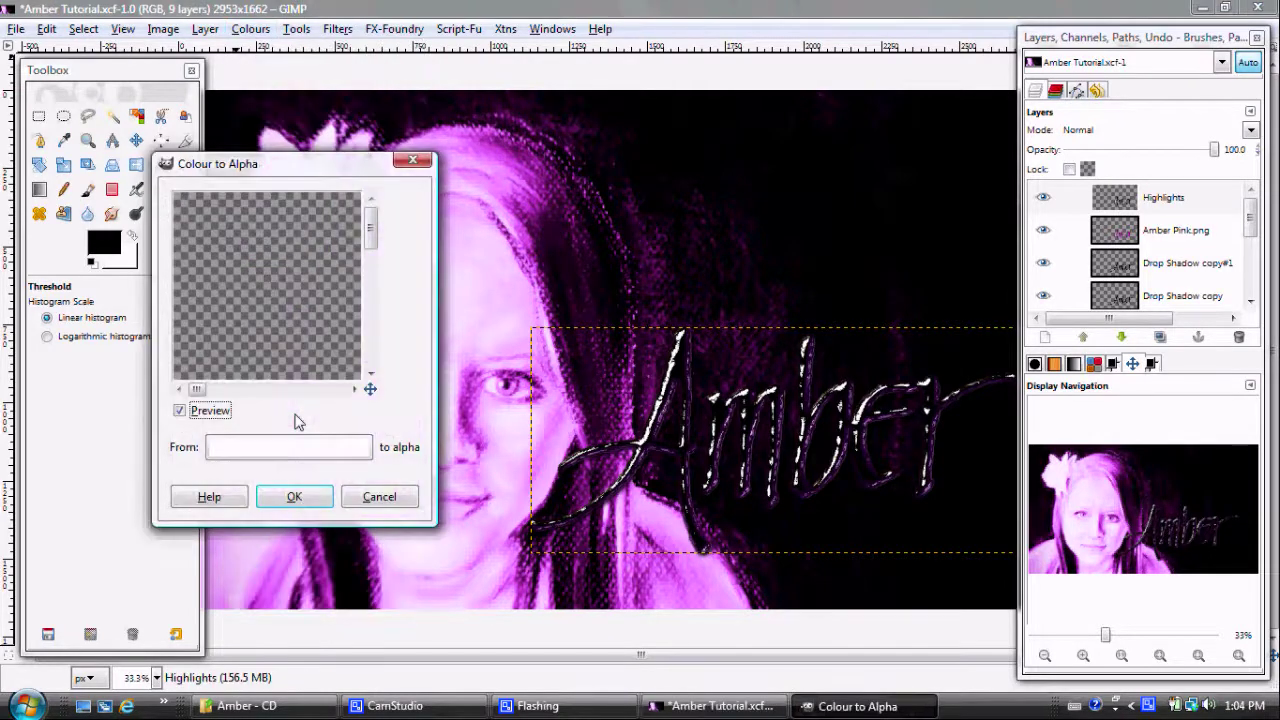
click(306, 453)
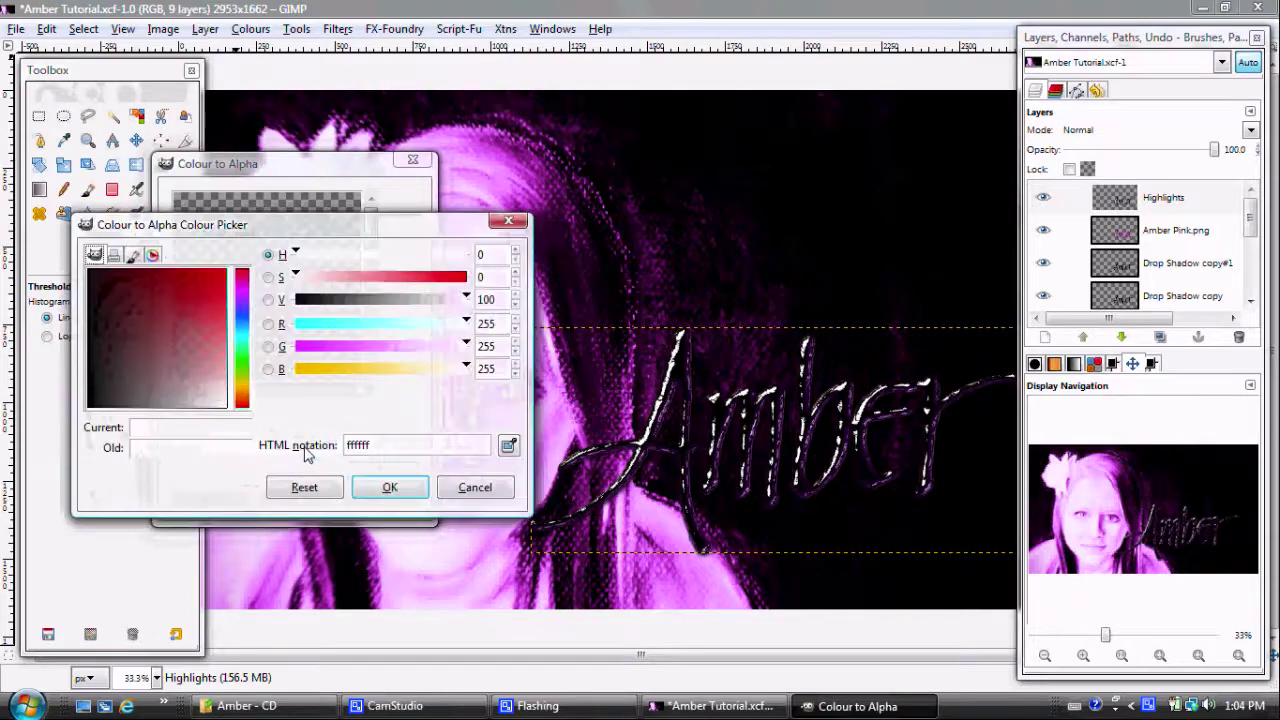
drag(470, 299, 285, 312)
click(386, 487)
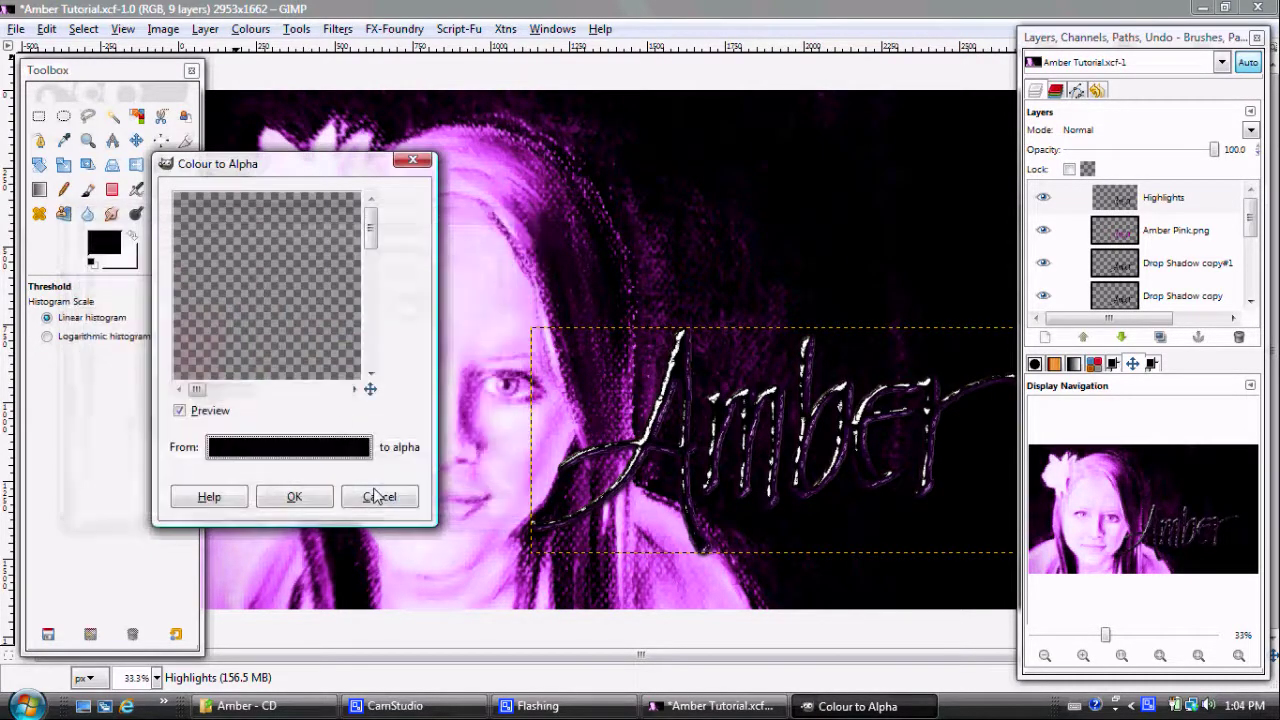
drag(370, 389, 380, 398)
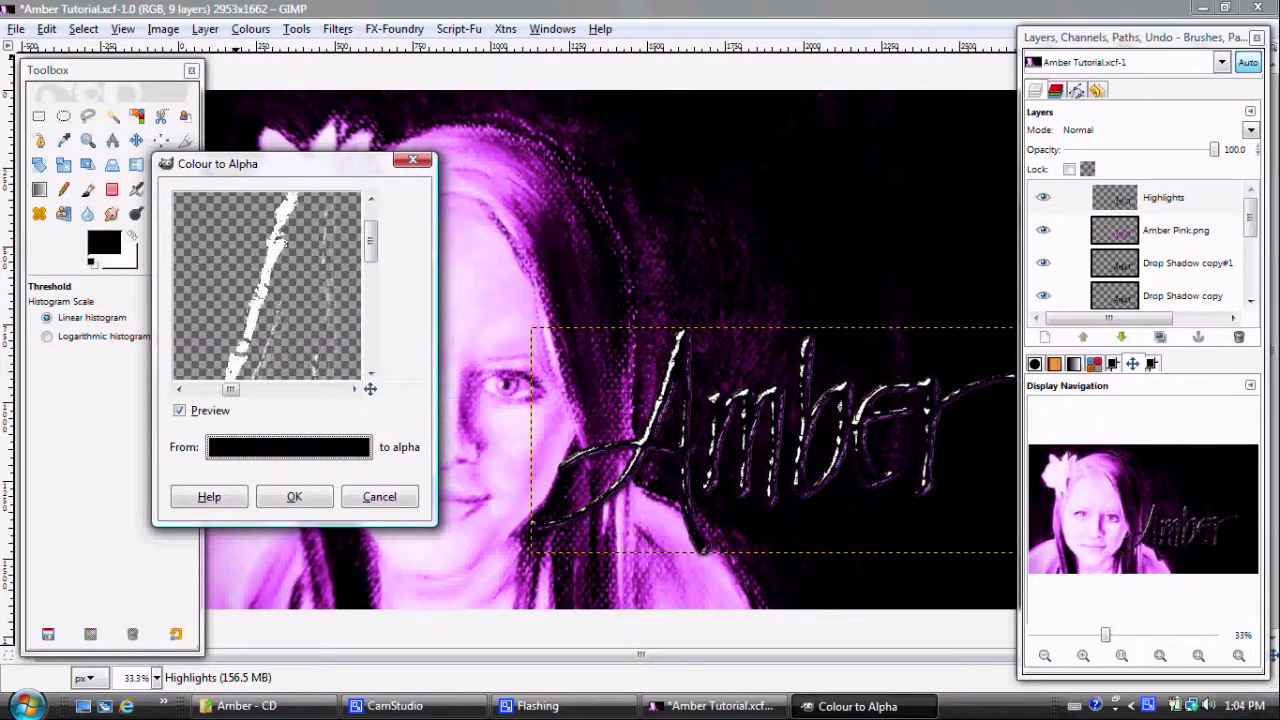
click(315, 495)
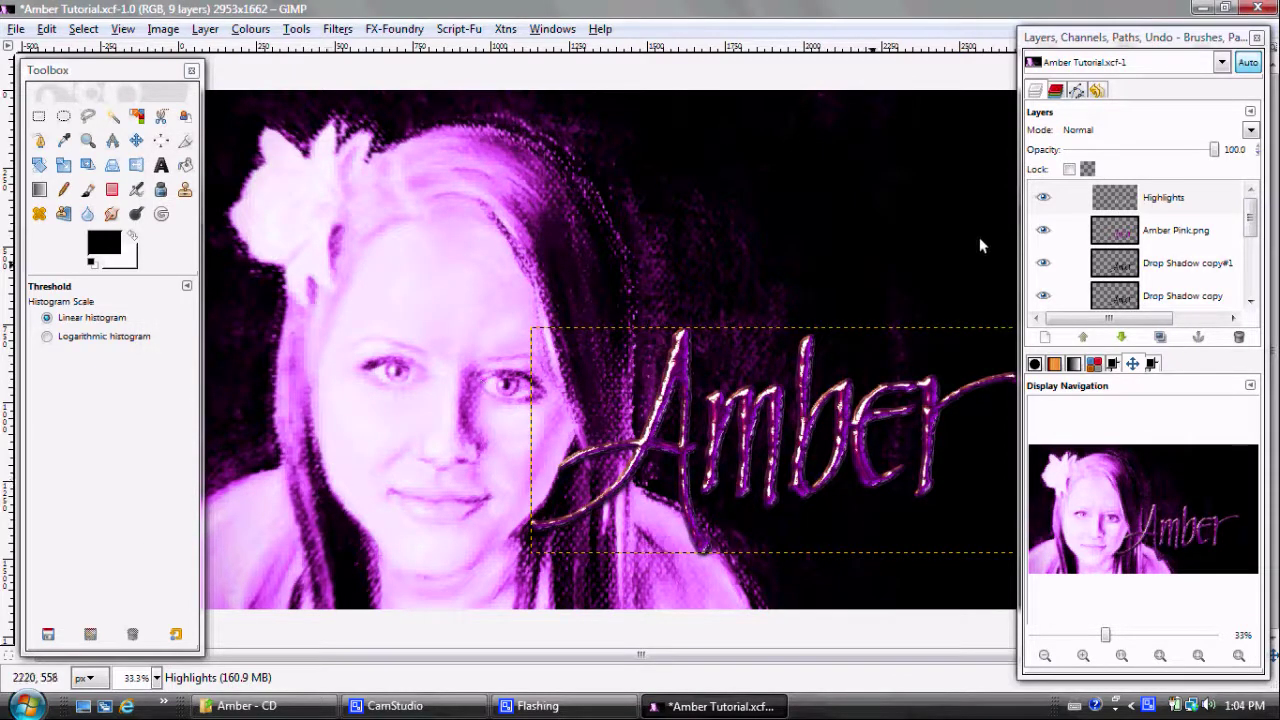
- Set the Highlights layer's blend mode to Overlay and keep that layer active
click(1249, 132)
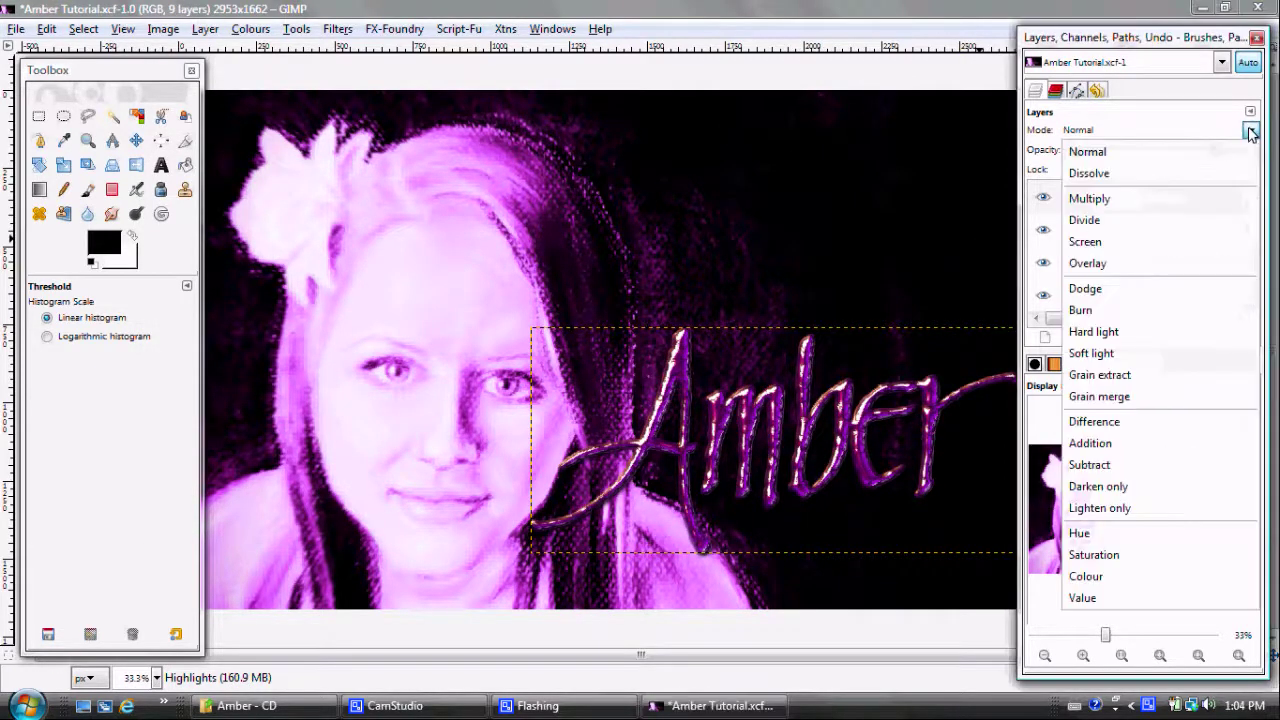
click(1209, 265)
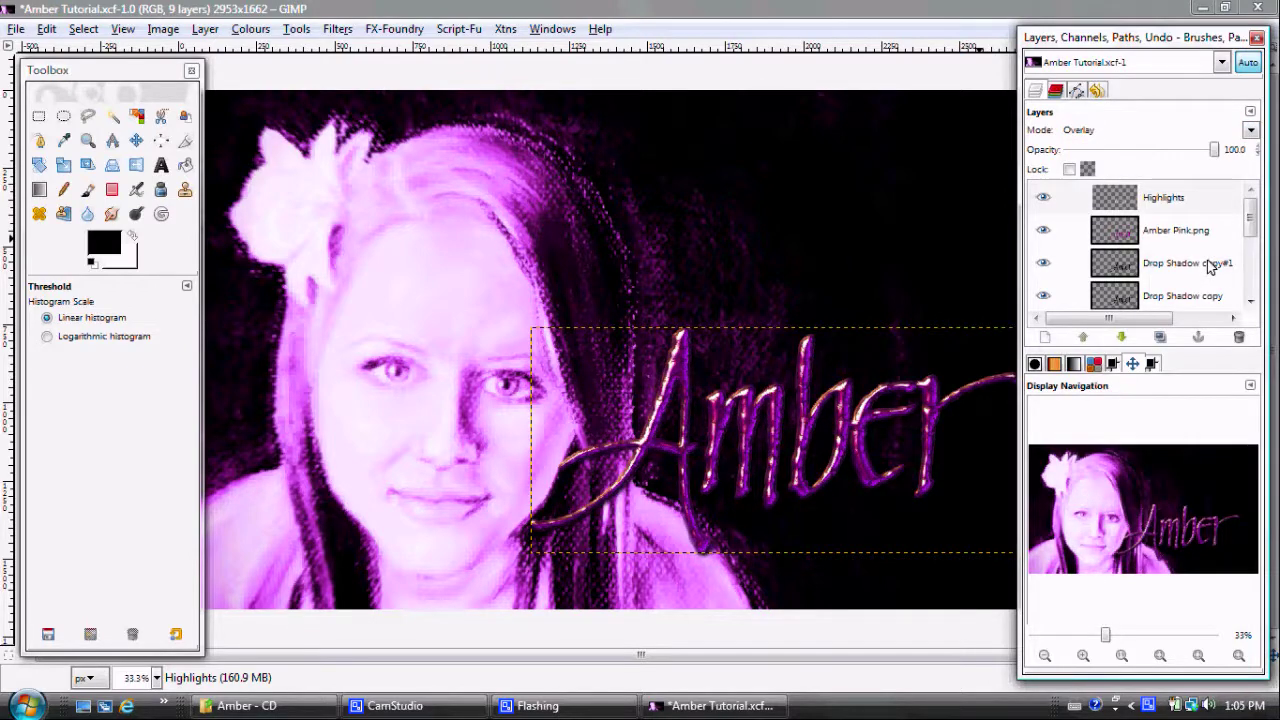
click(1132, 205)
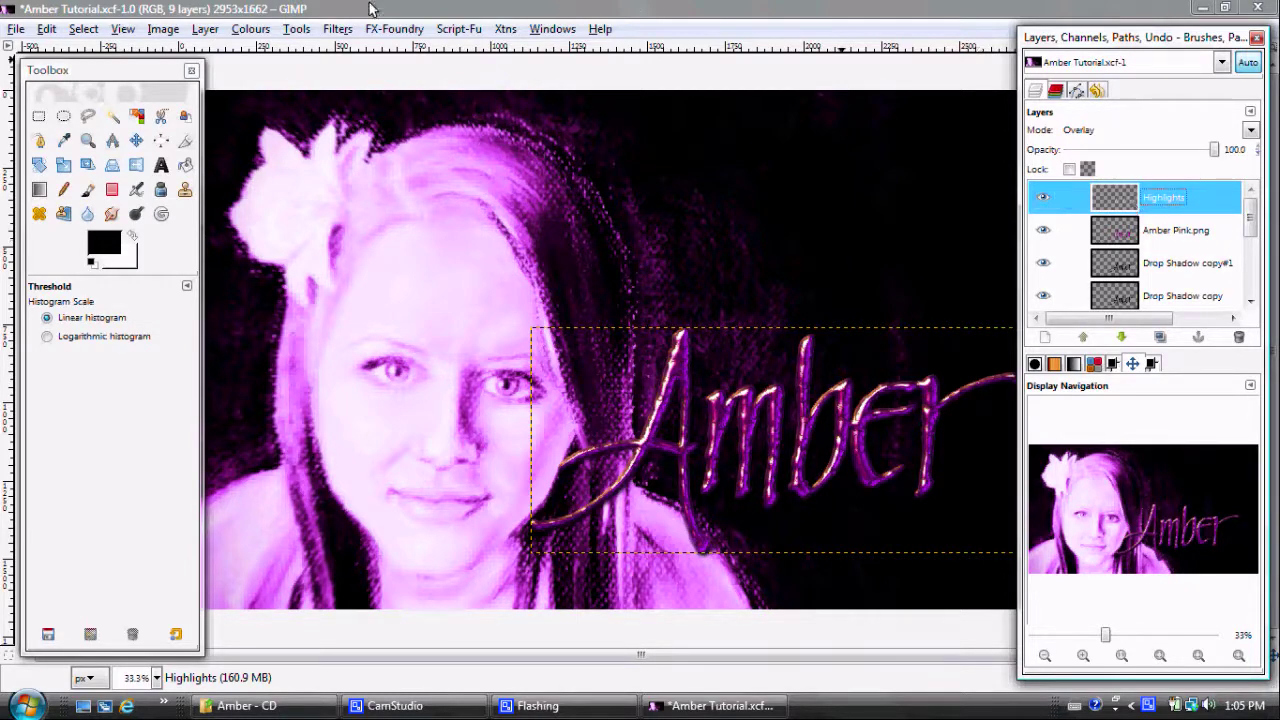
- Apply a linear Motion Blur with length 15 and angle 225 to the Highlights layer
click(338, 30)
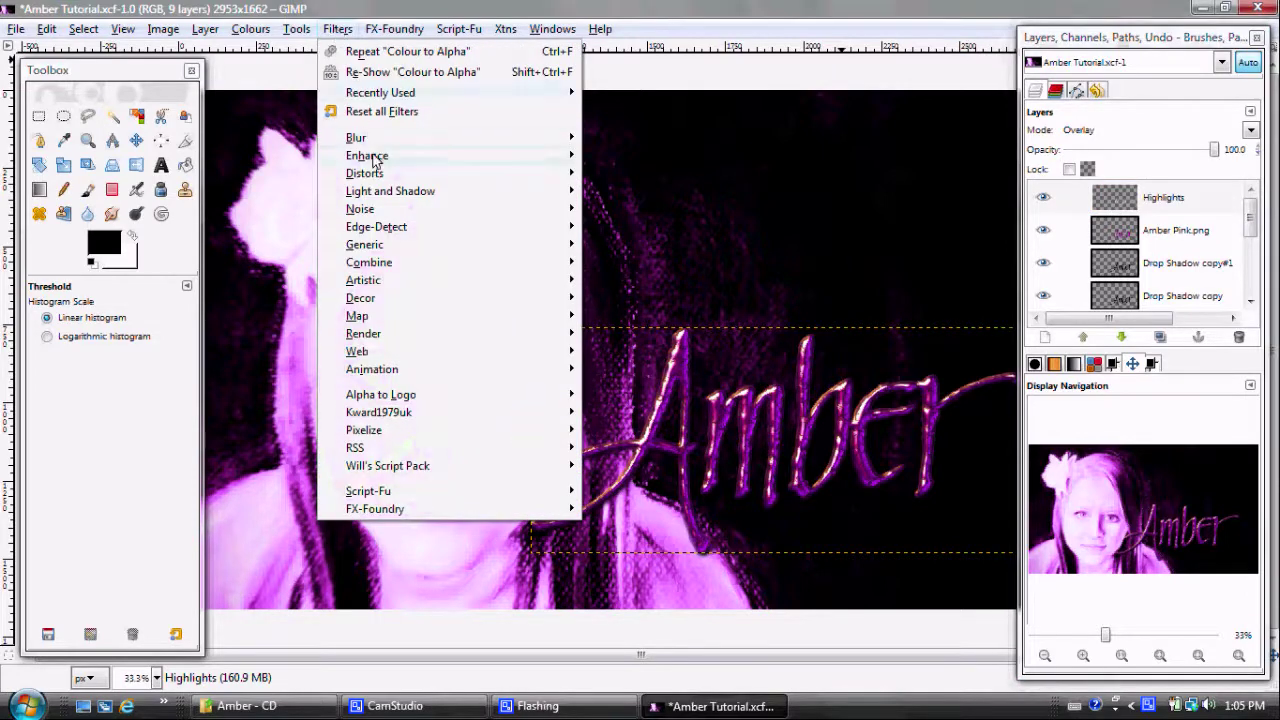
mouse_move(378, 145)
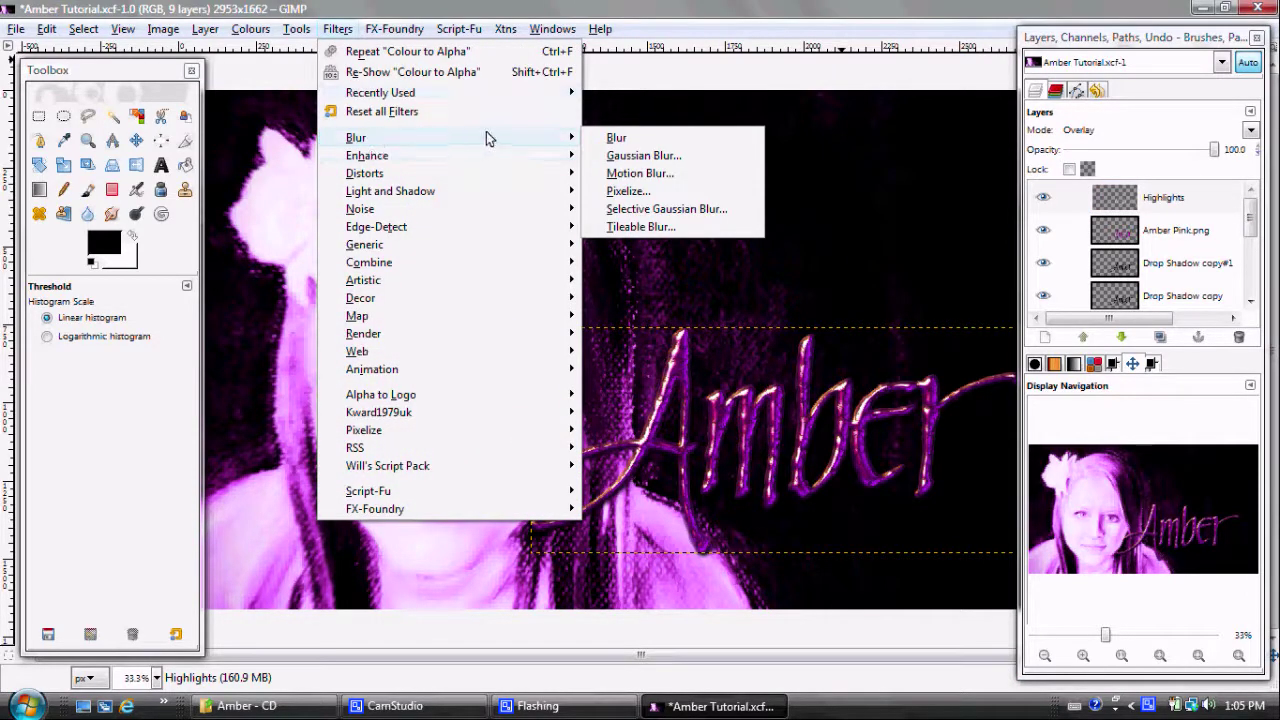
click(566, 137)
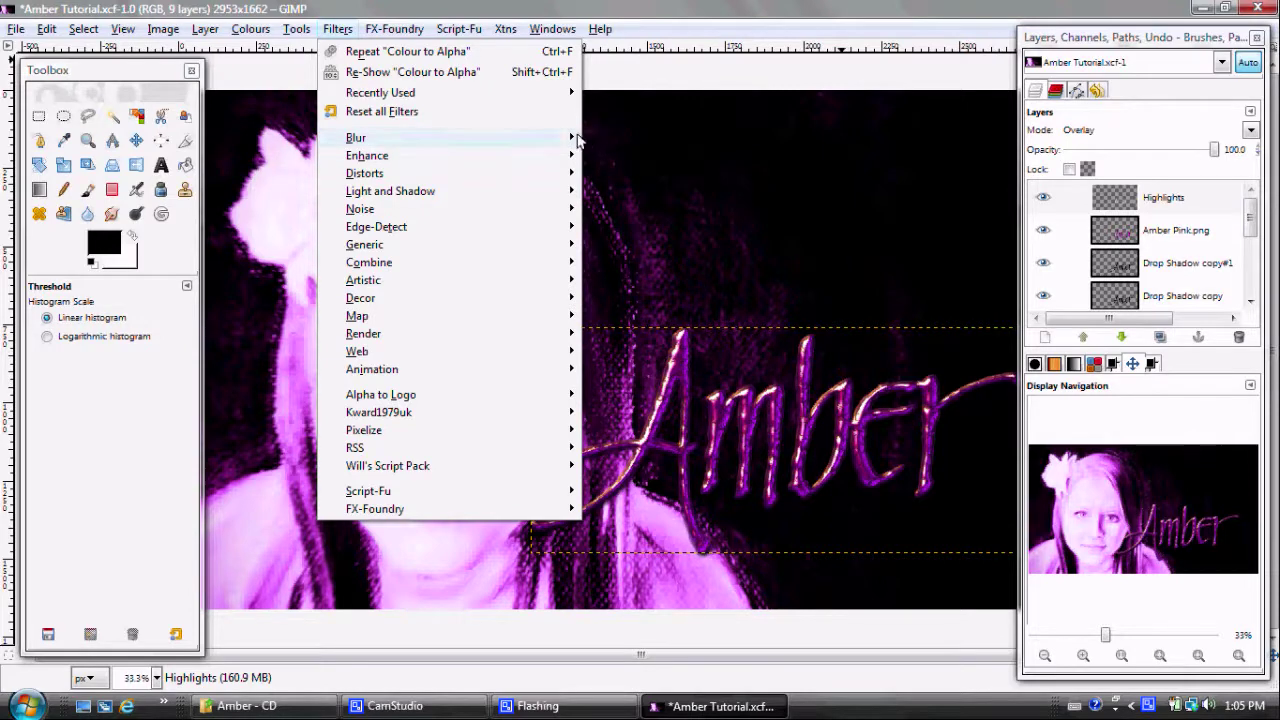
mouse_move(577, 140)
click(597, 173)
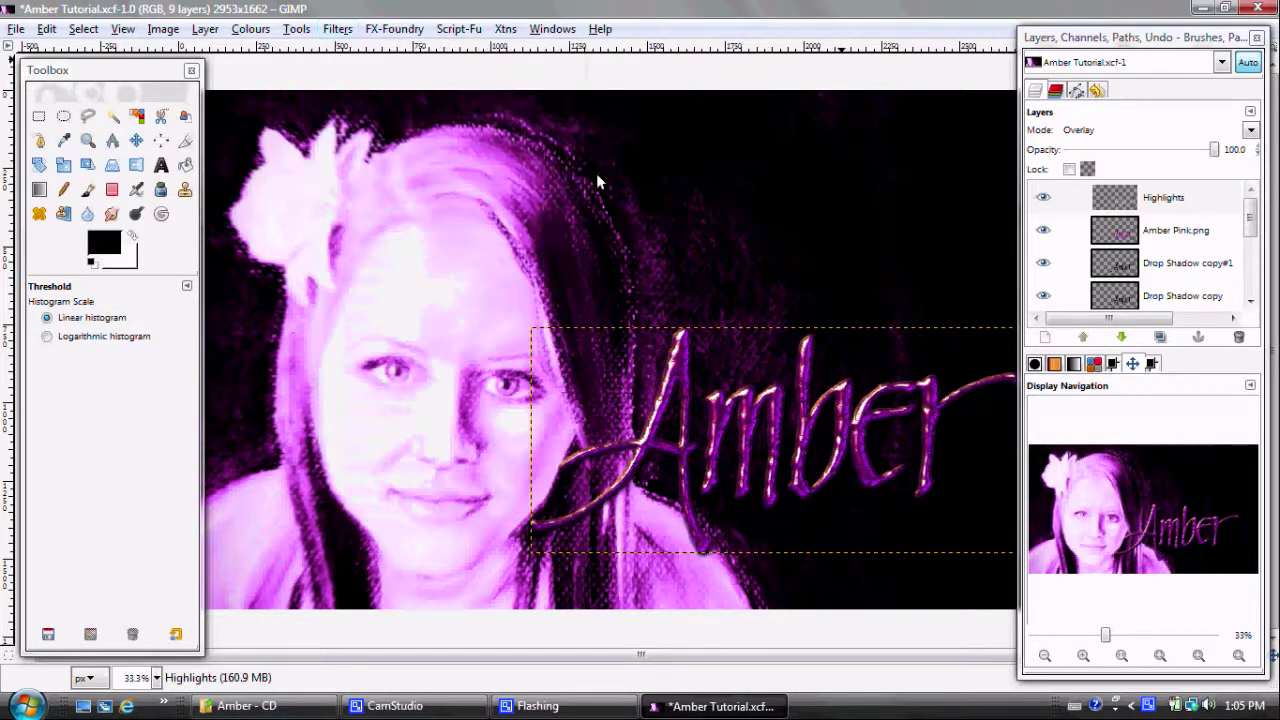
drag(240, 266, 265, 268)
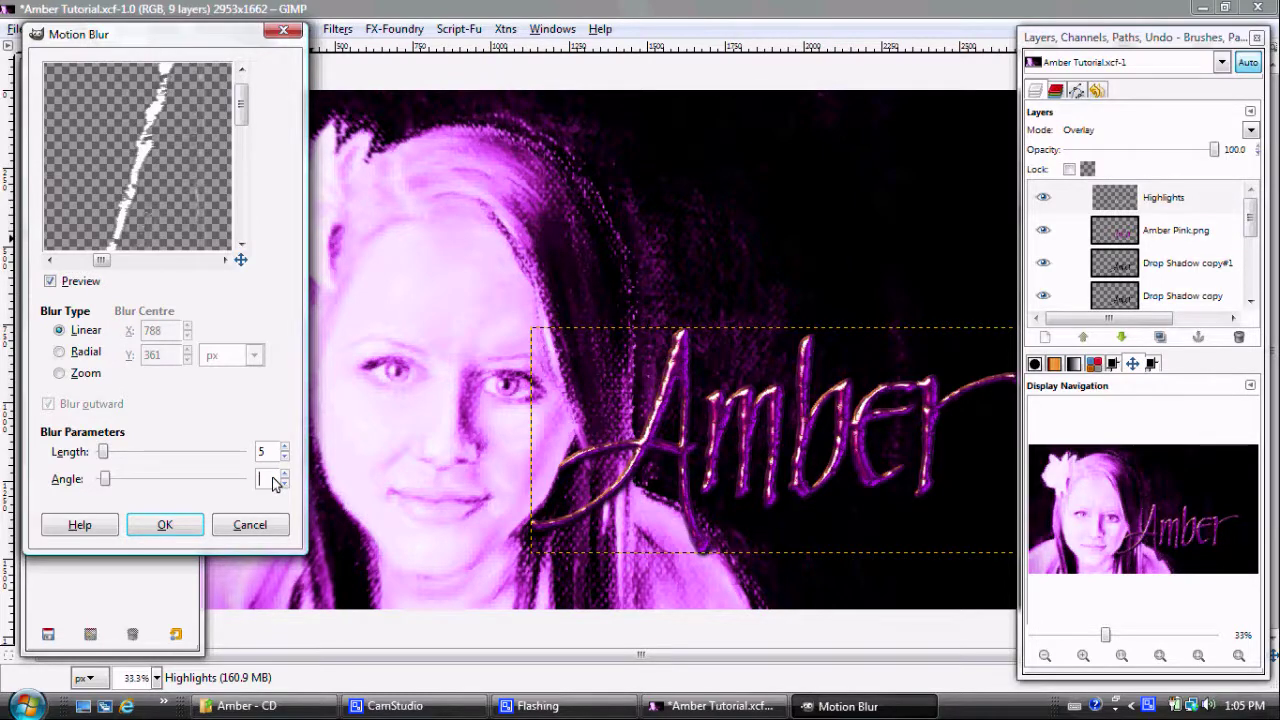
key(Tab)
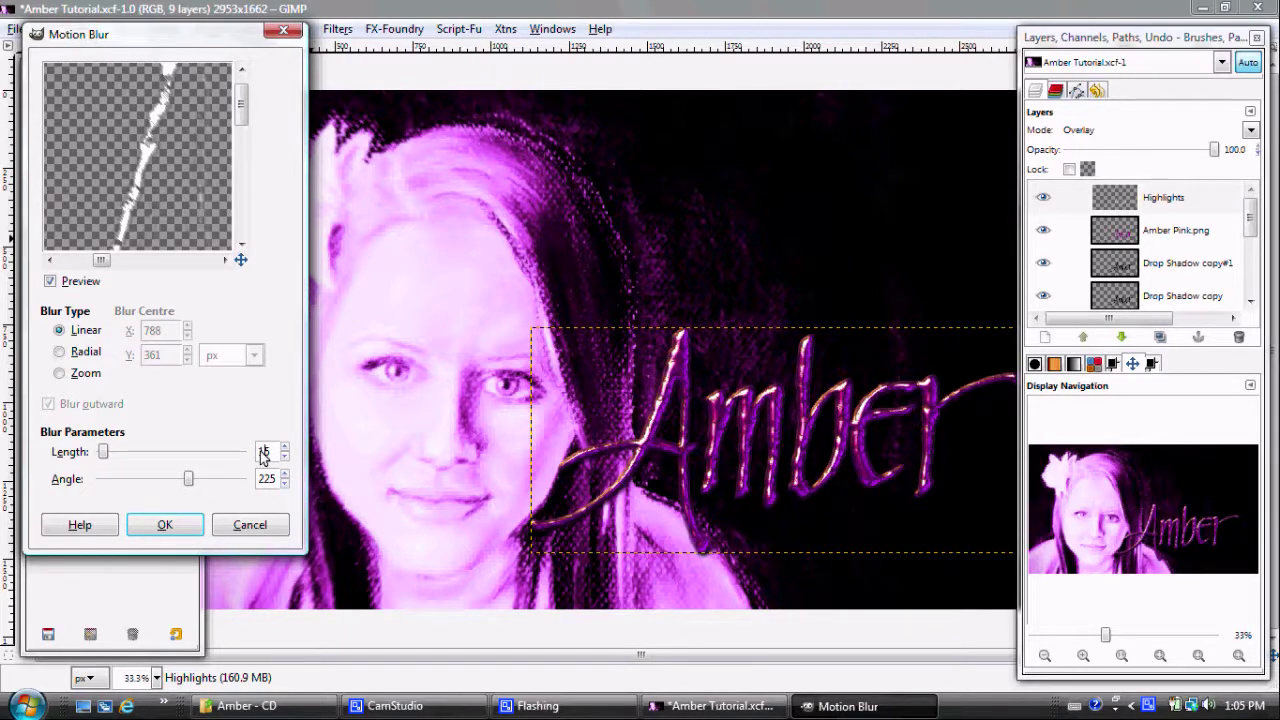
key(Tab)
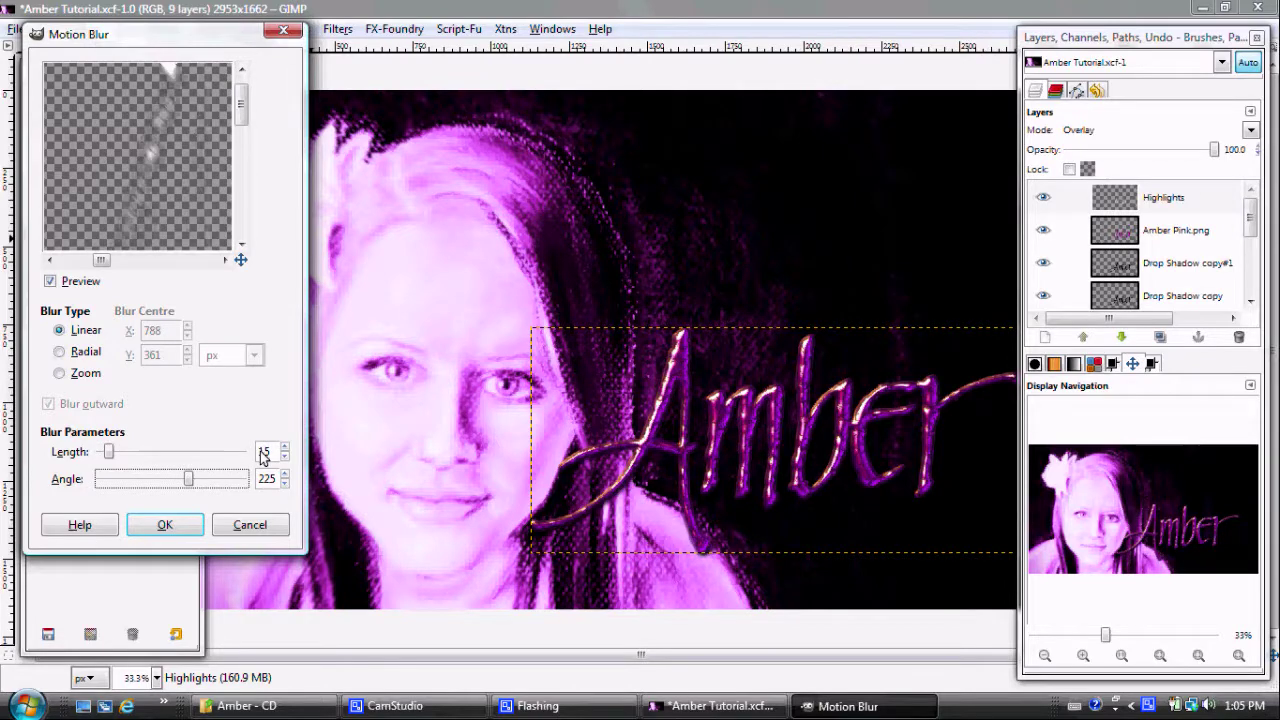
click(165, 525)
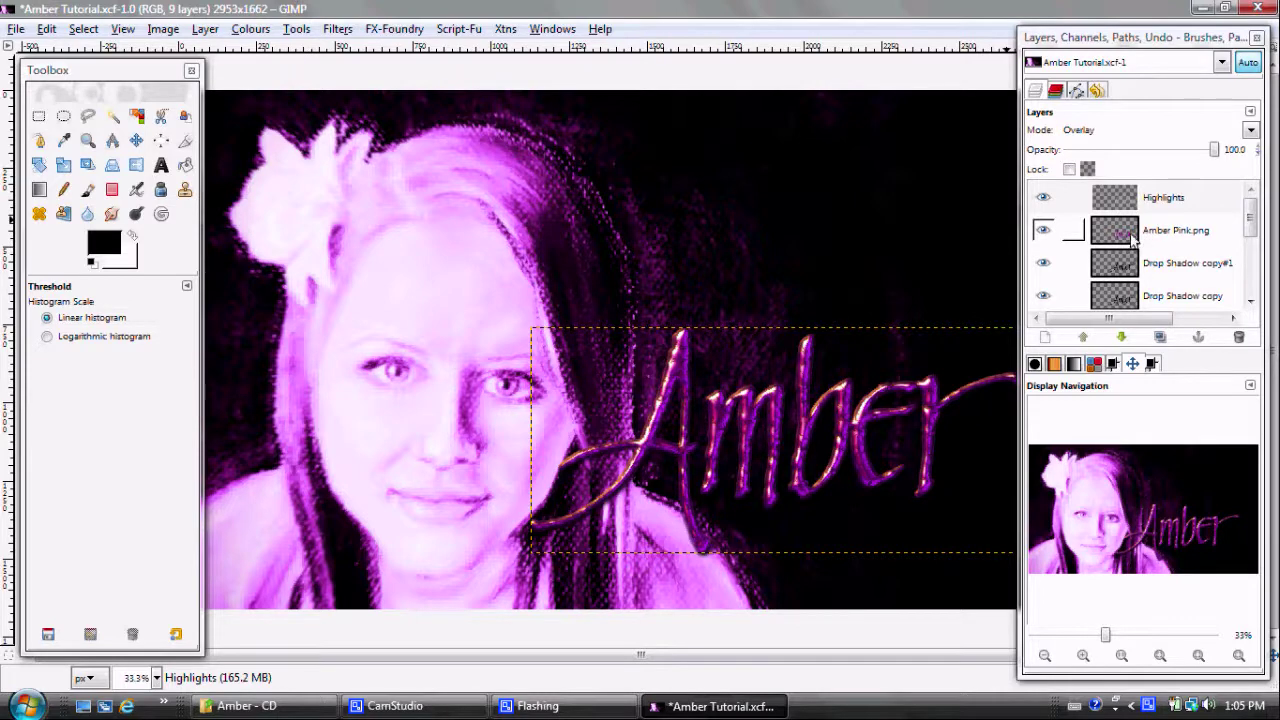
- Hide the Highlights layer and open Lighting Effects for the Amber Pink.png layer
click(1045, 198)
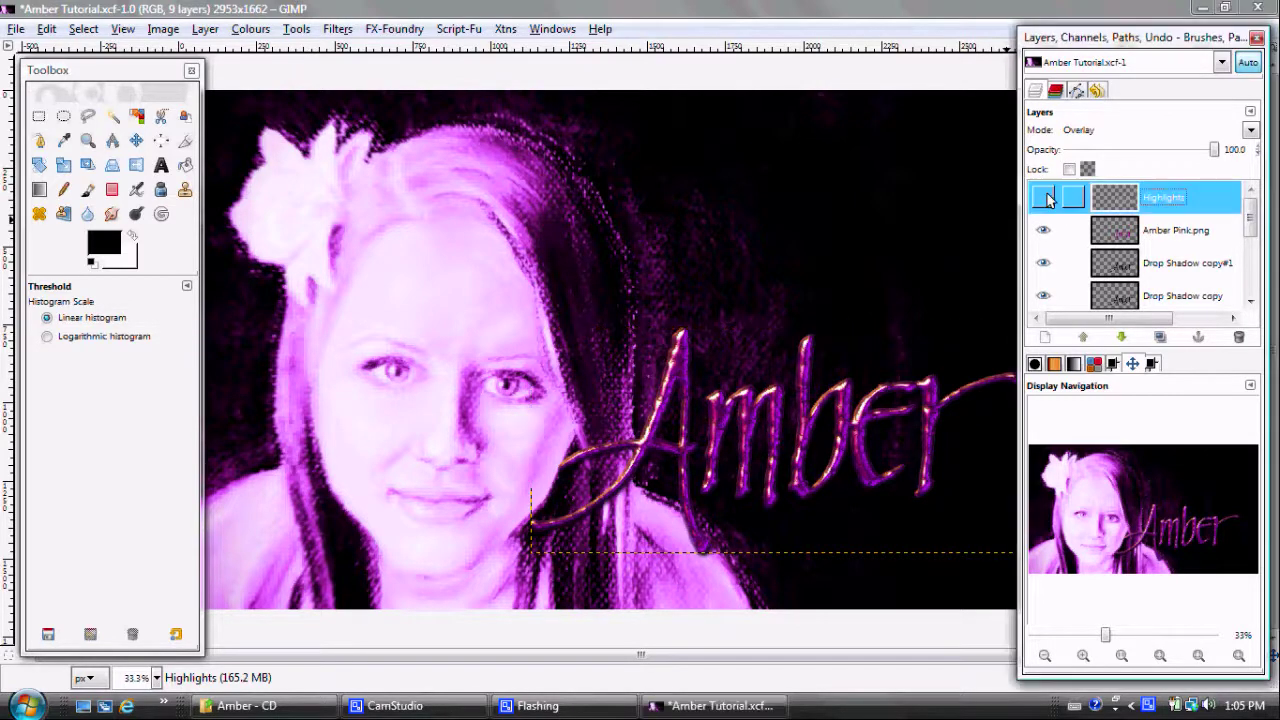
click(1108, 230)
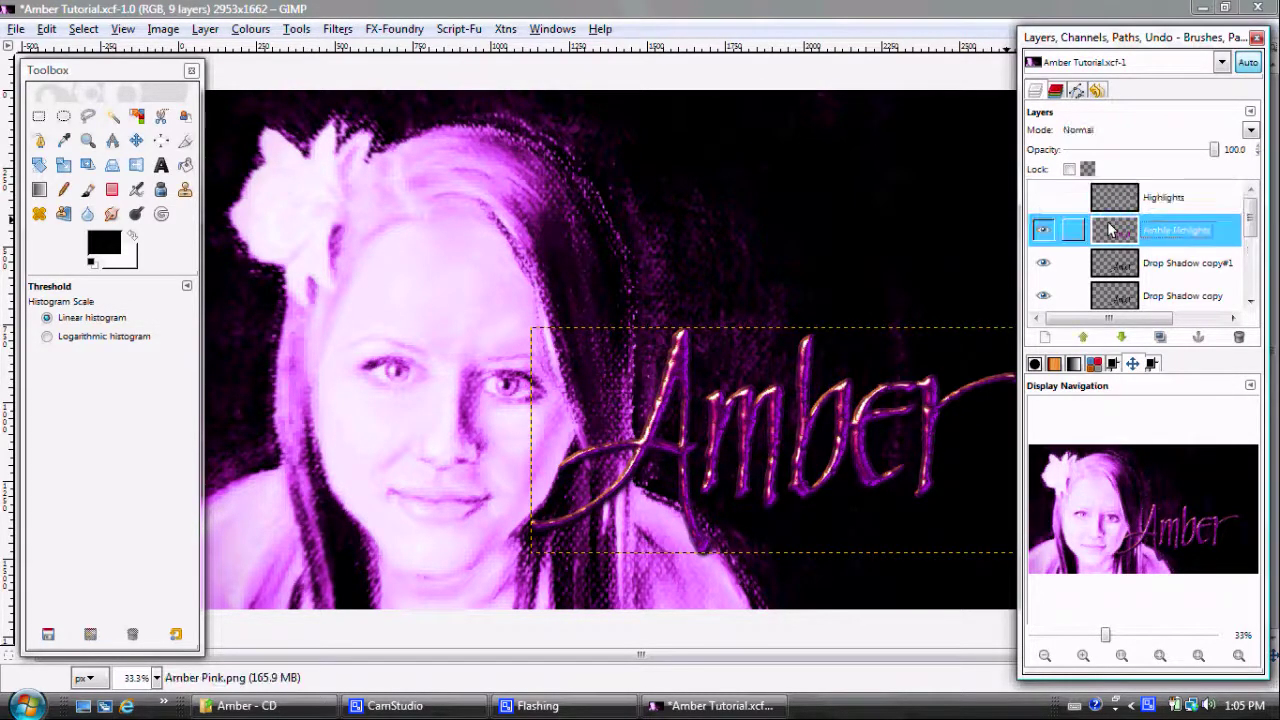
click(340, 29)
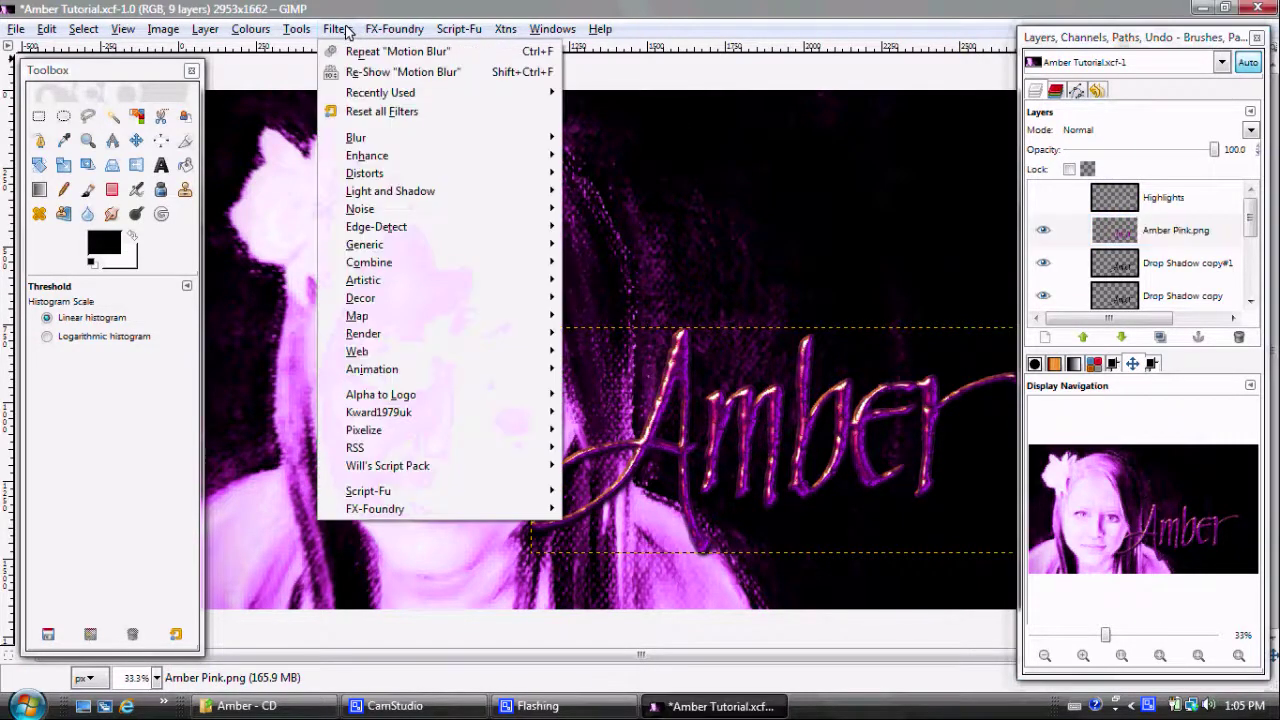
mouse_move(386, 196)
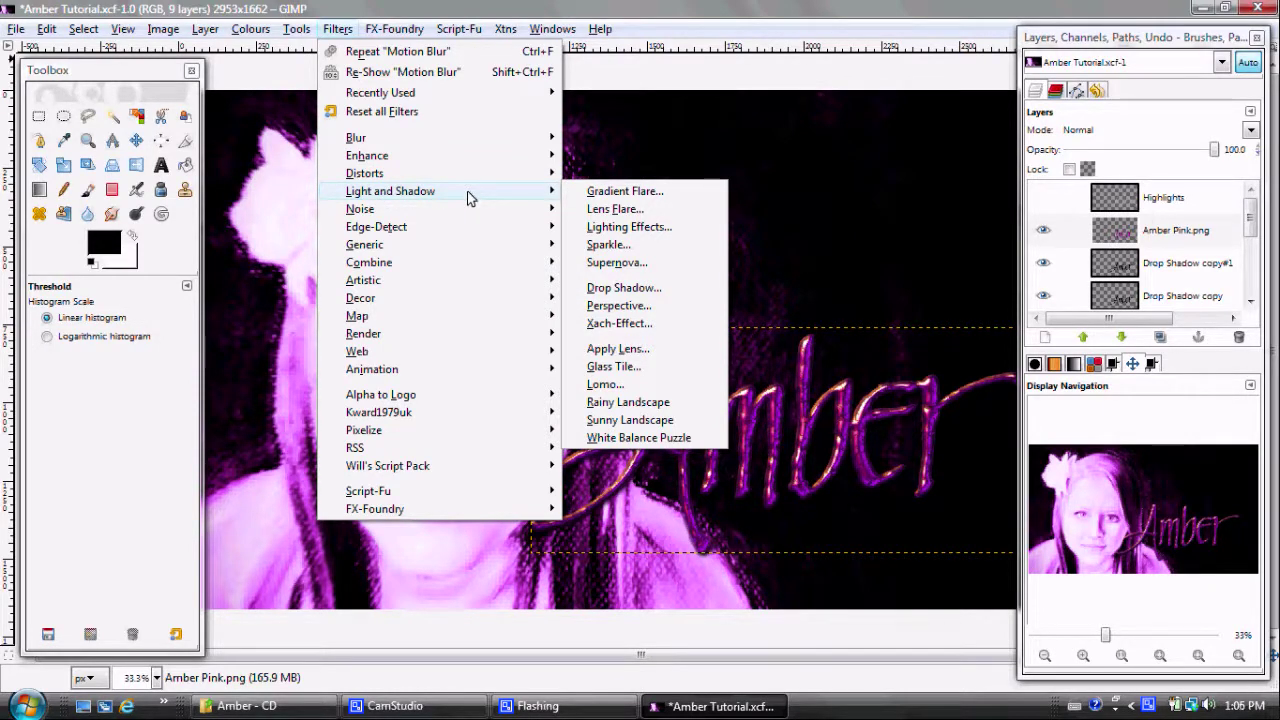
click(585, 228)
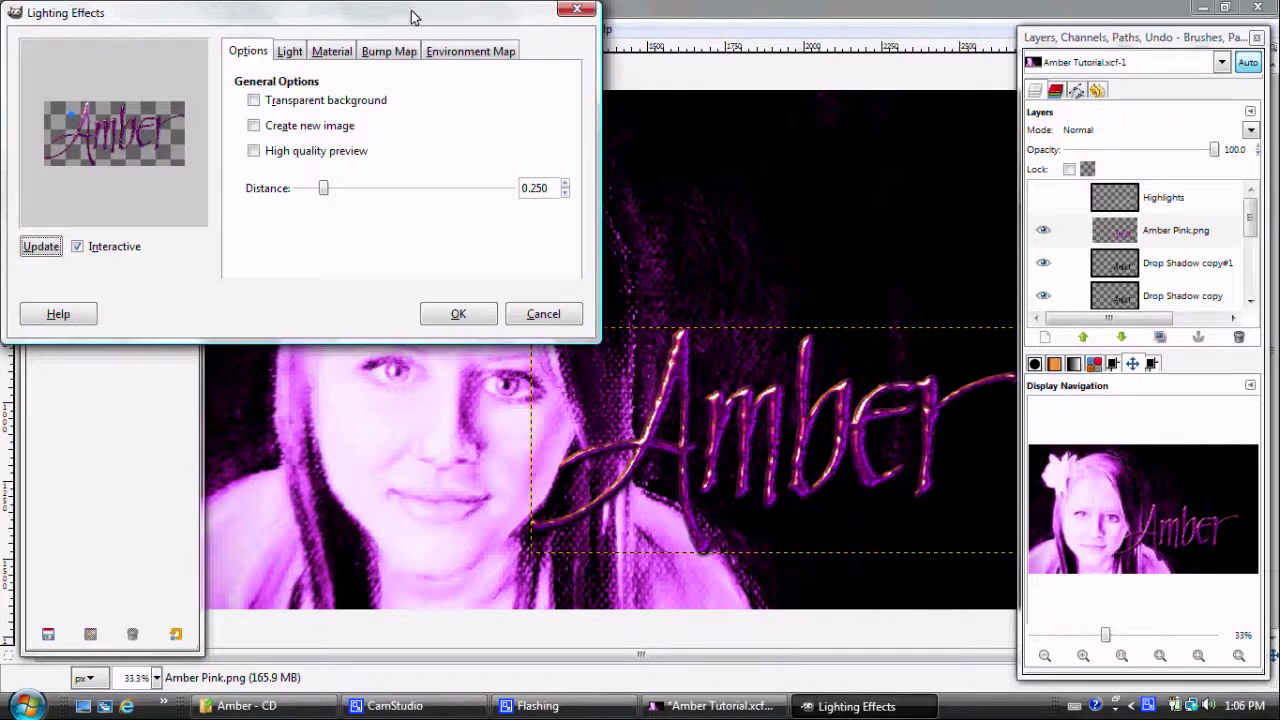
- Make Light 1 directional and aim it from above left of the lettering, at about X -1.83, Y -2.07
drag(411, 12, 464, 63)
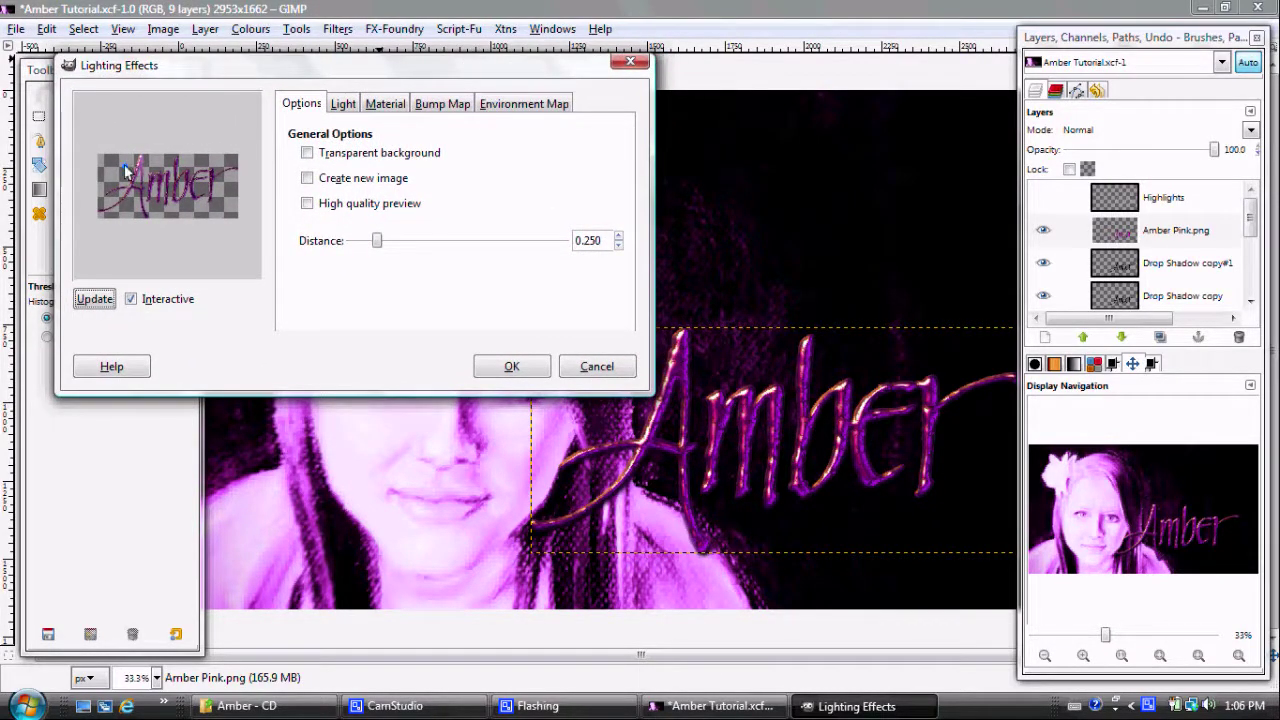
mouse_move(126, 170)
mouse_down()
mouse_move(127, 158)
mouse_move(148, 161)
mouse_move(130, 153)
mouse_up()
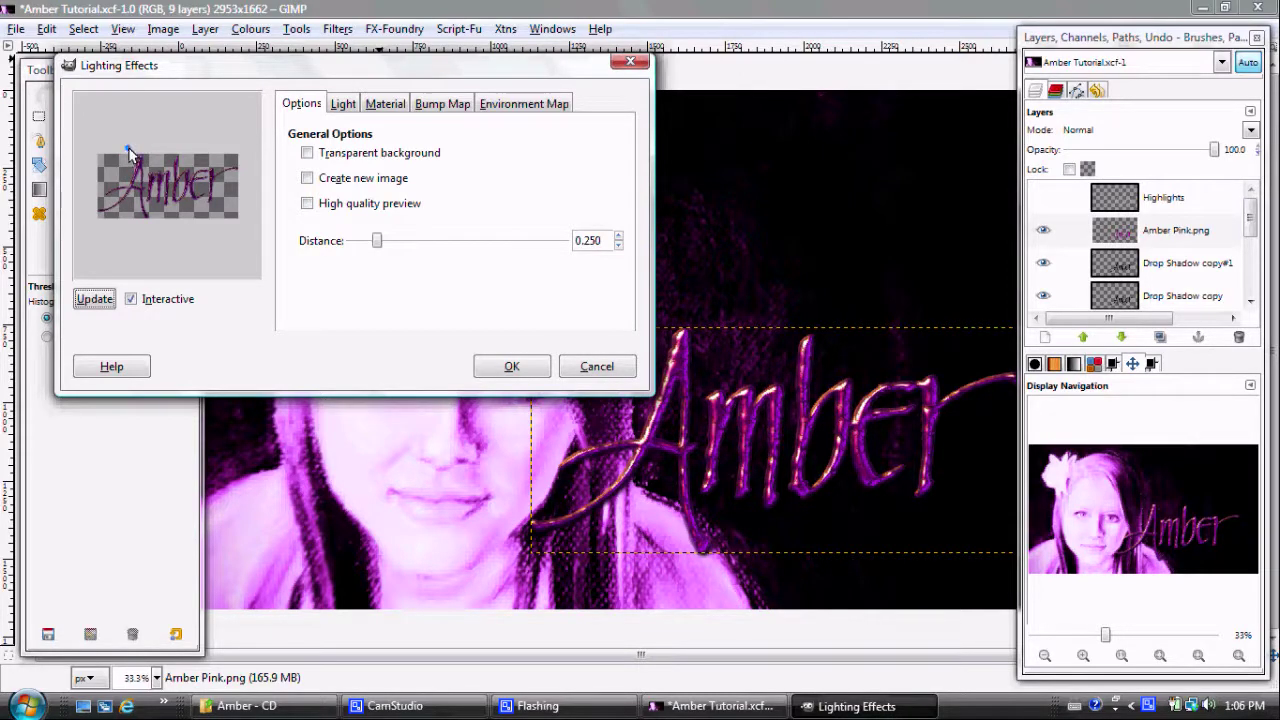
click(343, 104)
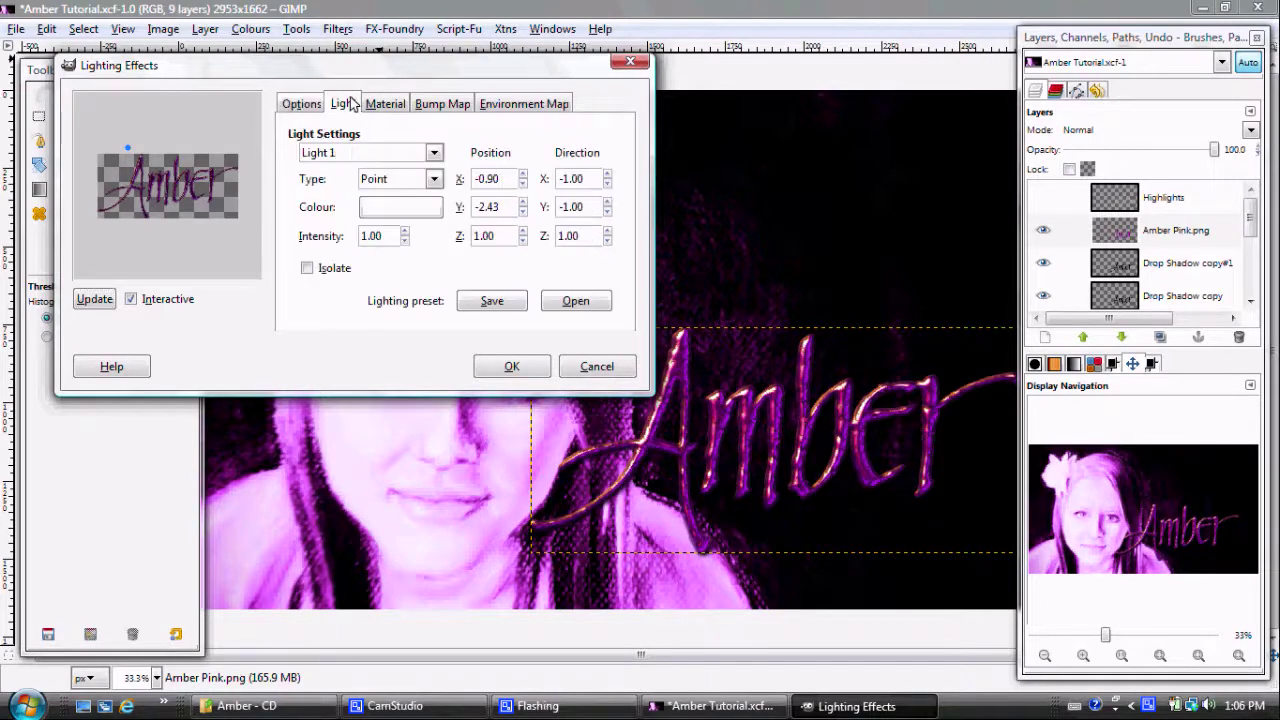
click(435, 179)
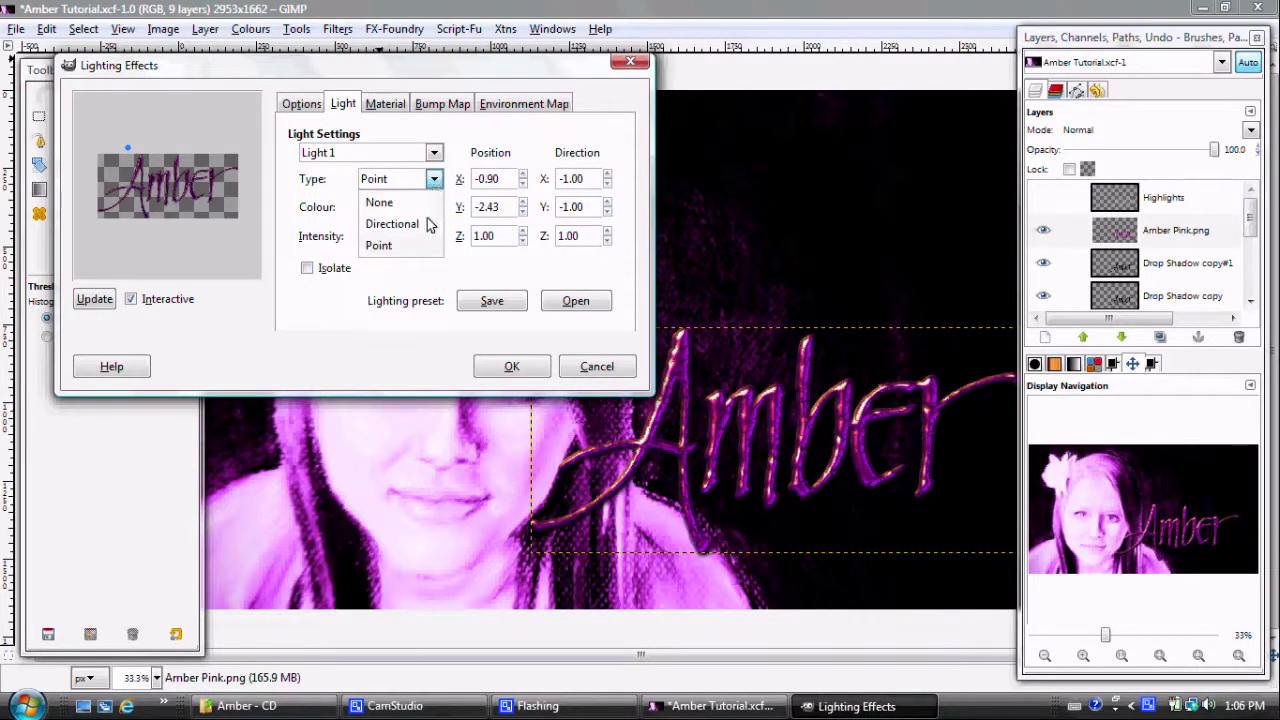
click(428, 224)
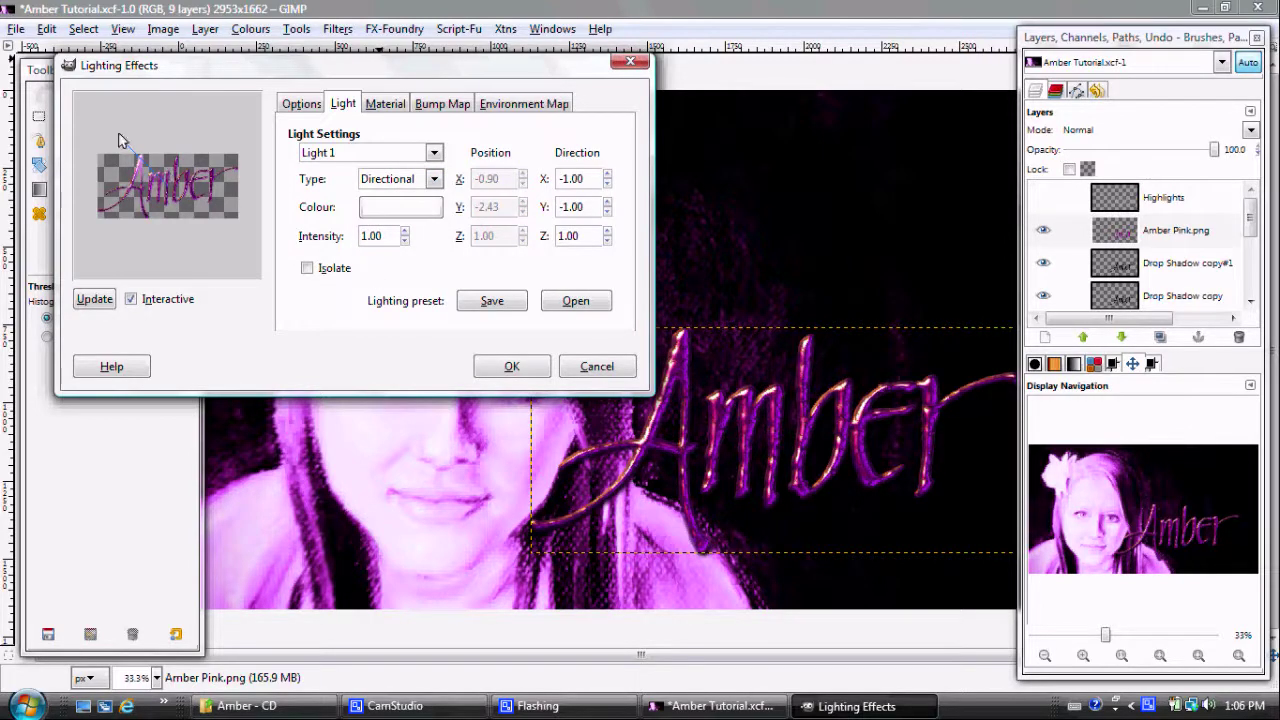
mouse_move(120, 143)
mouse_down()
mouse_move(110, 131)
mouse_move(102, 151)
mouse_up()
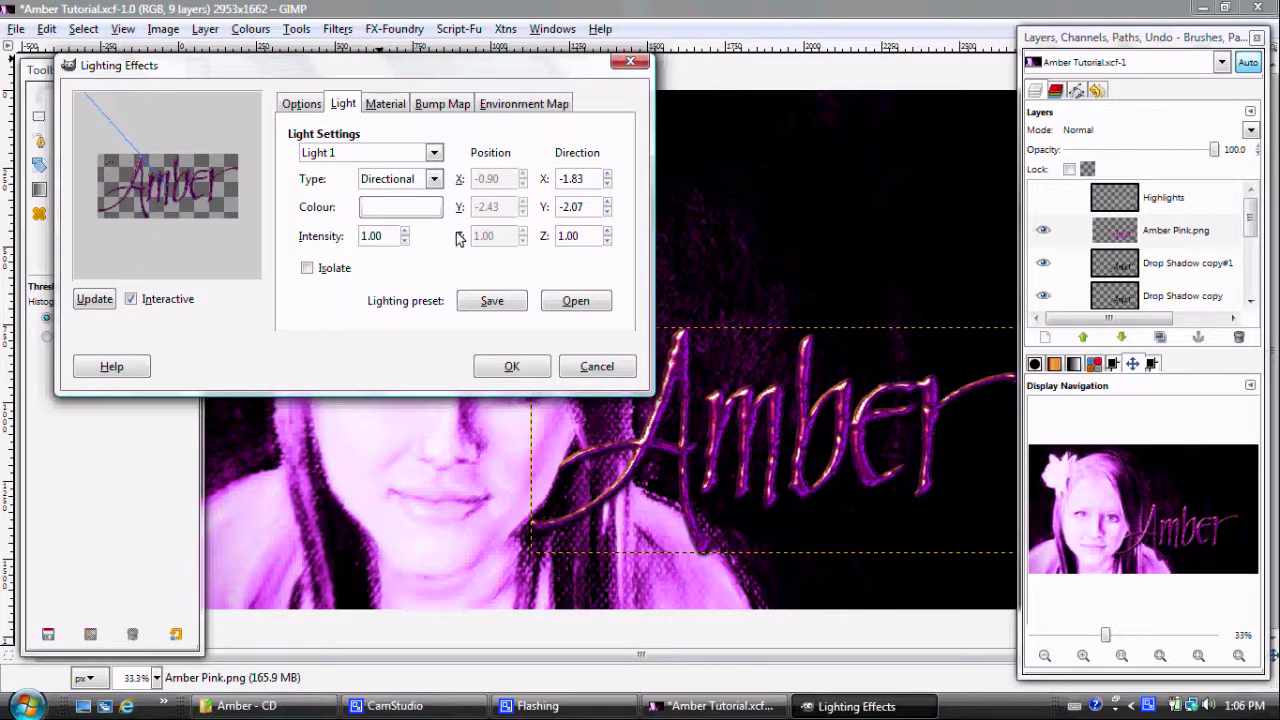
- Adjust Light 1's direction to X -2.43 and Y -1.77 for the lettering
click(607, 183)
click(607, 183)
click(607, 183)
click(607, 201)
click(607, 201)
click(607, 201)
click(607, 201)
click(607, 212)
click(607, 212)
- Set Light 1's Z direction to 1.70
click(607, 241)
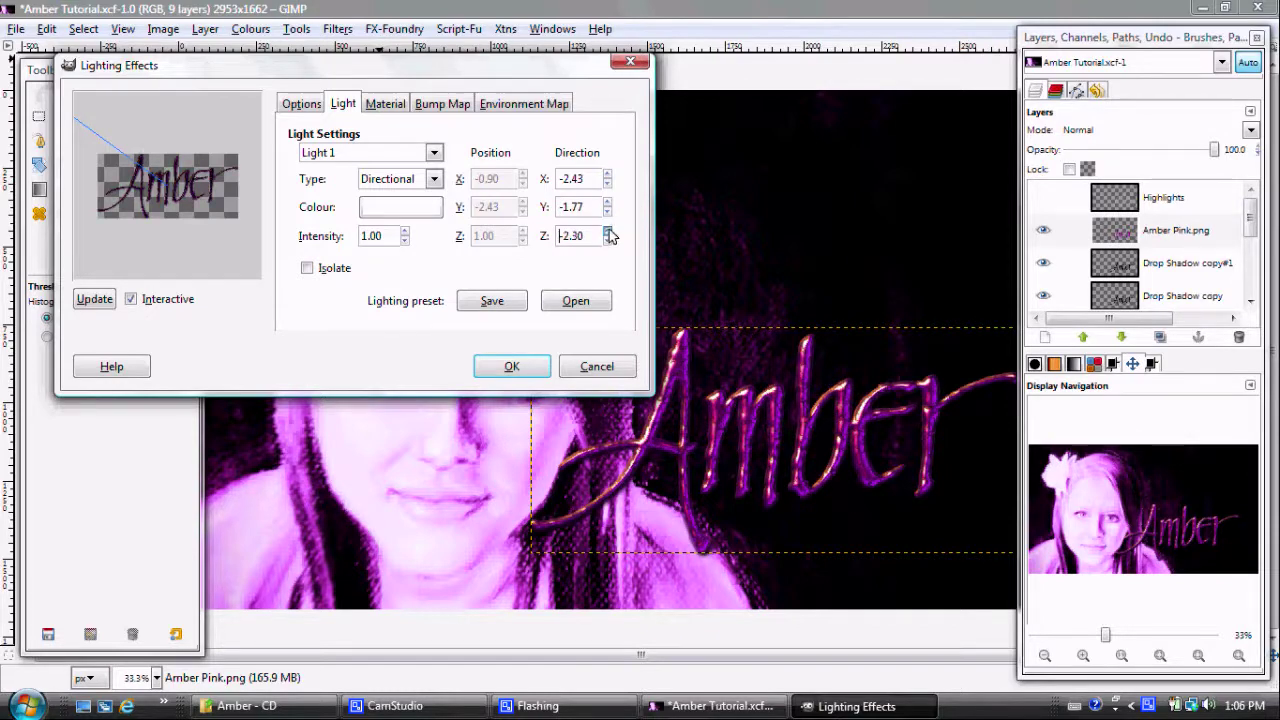
click(609, 233)
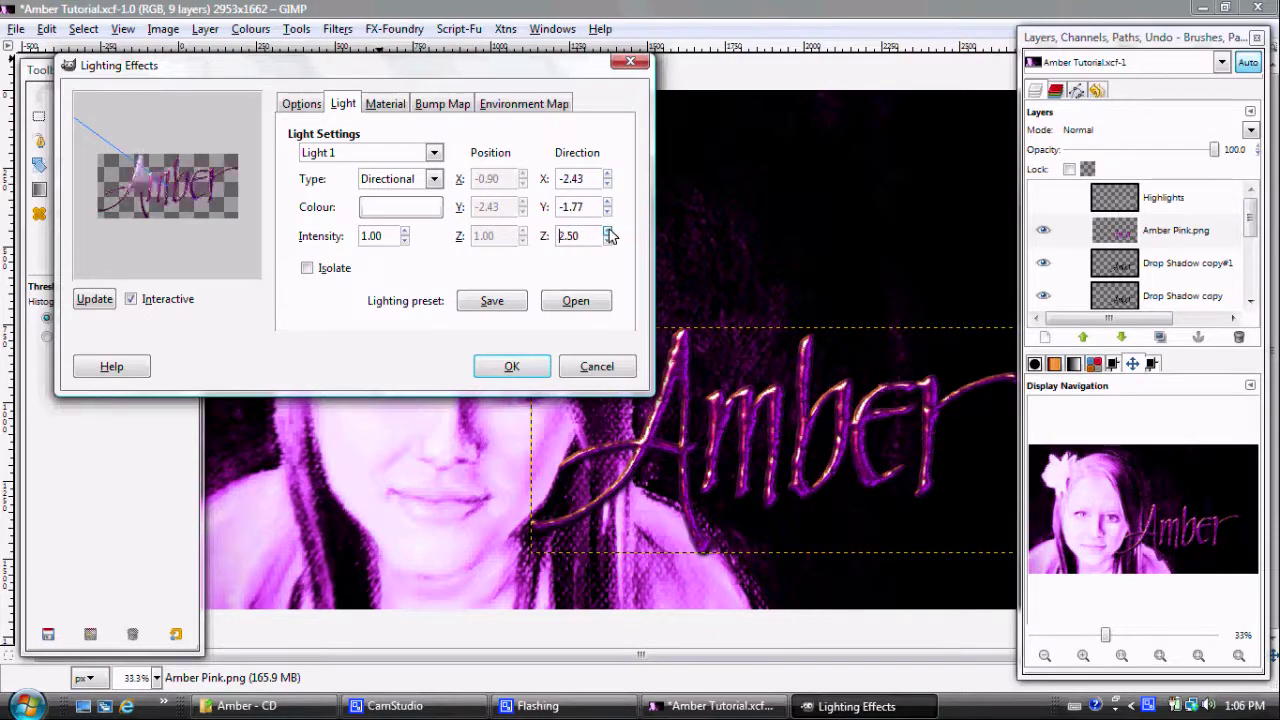
click(607, 241)
click(607, 241)
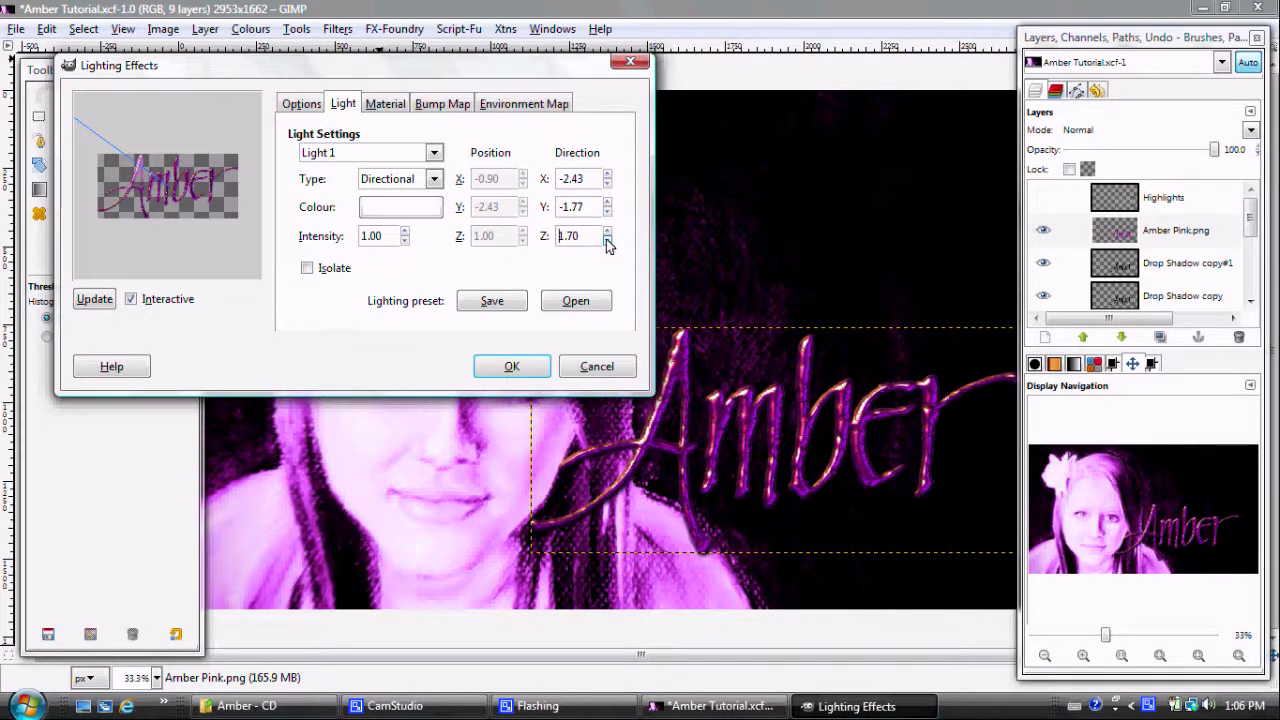
- Set Light 1's Y direction to -2.67 and raise its Z direction above 1.70 to brighten the lettering
click(607, 203)
click(607, 203)
double_click(607, 203)
click(607, 213)
click(607, 213)
click(607, 213)
click(607, 213)
click(607, 213)
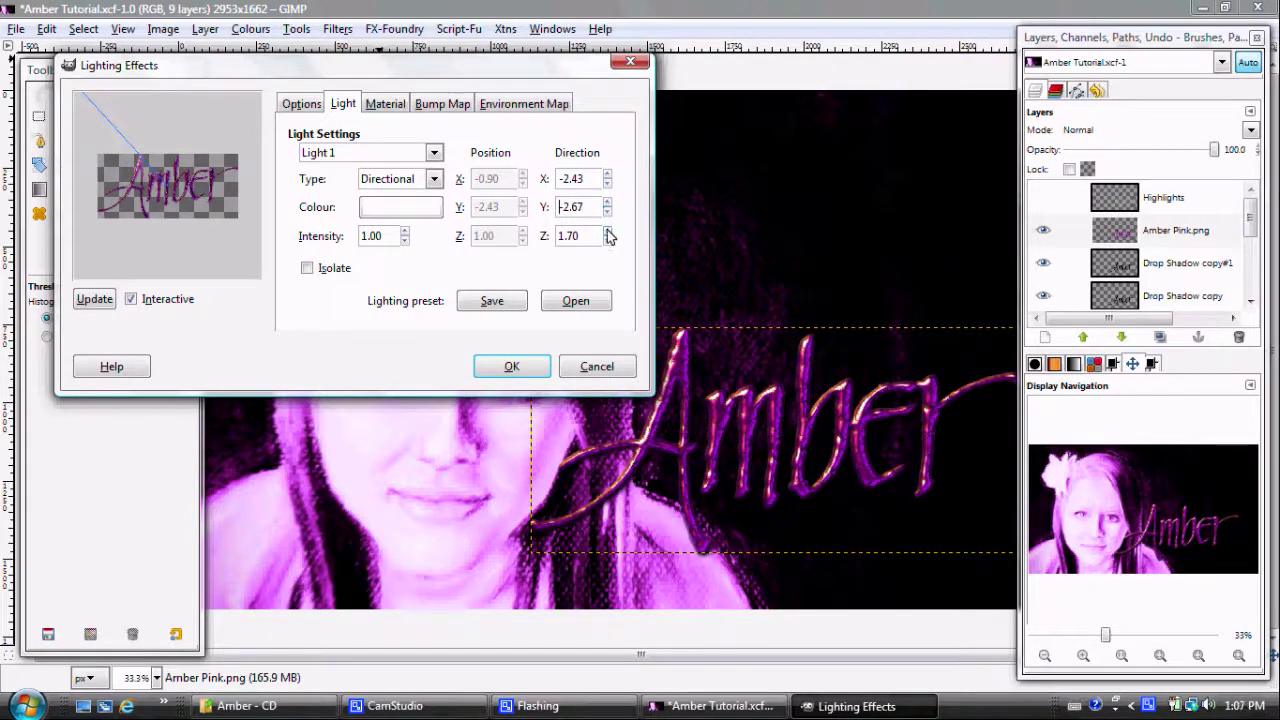
click(607, 232)
click(607, 232)
click(607, 232)
- Make the lettering's material metallic and apply Lighting Effects to the Amber Pink.png layer
click(384, 104)
click(307, 296)
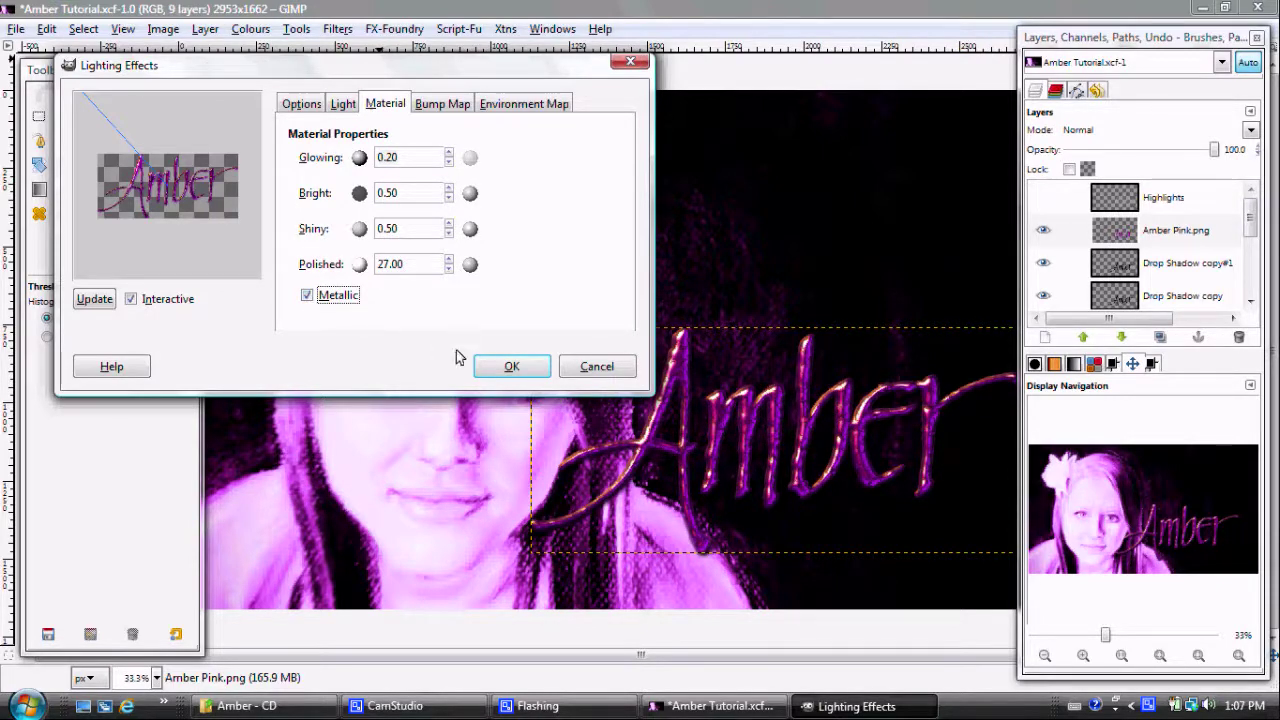
click(496, 372)
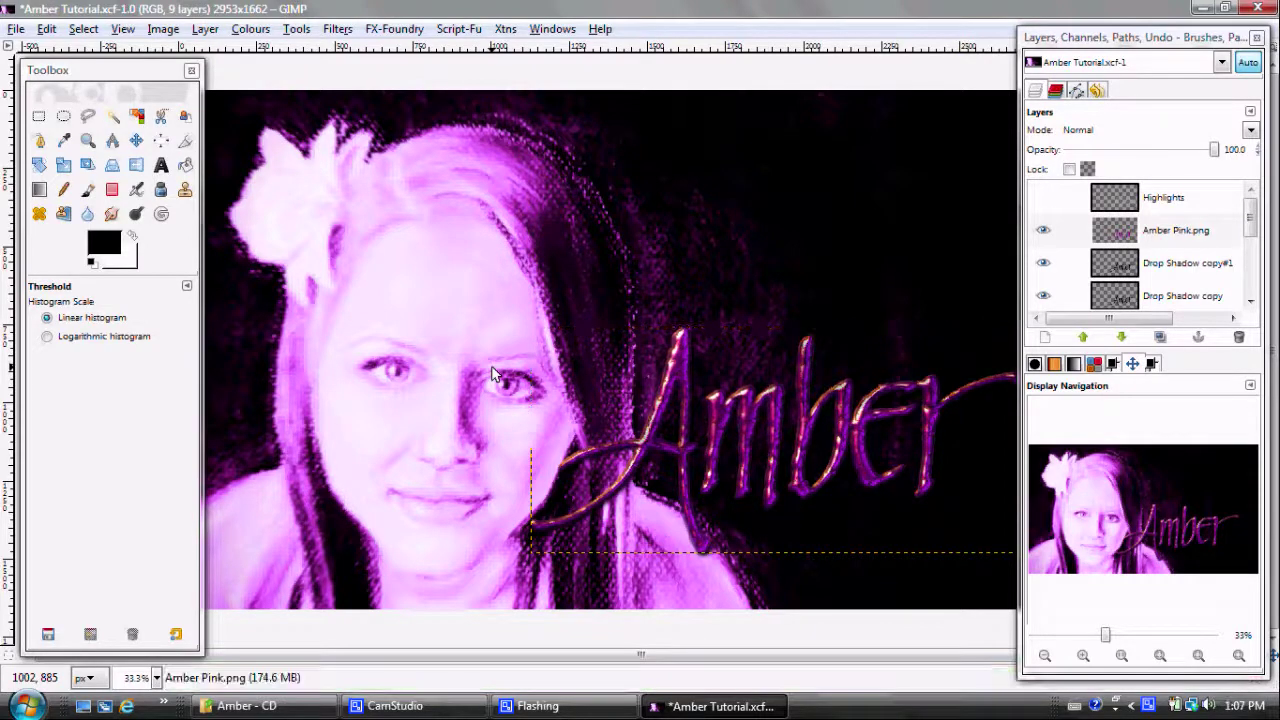
- Make the Highlights layer visible again over the Amber lettering
click(1043, 200)
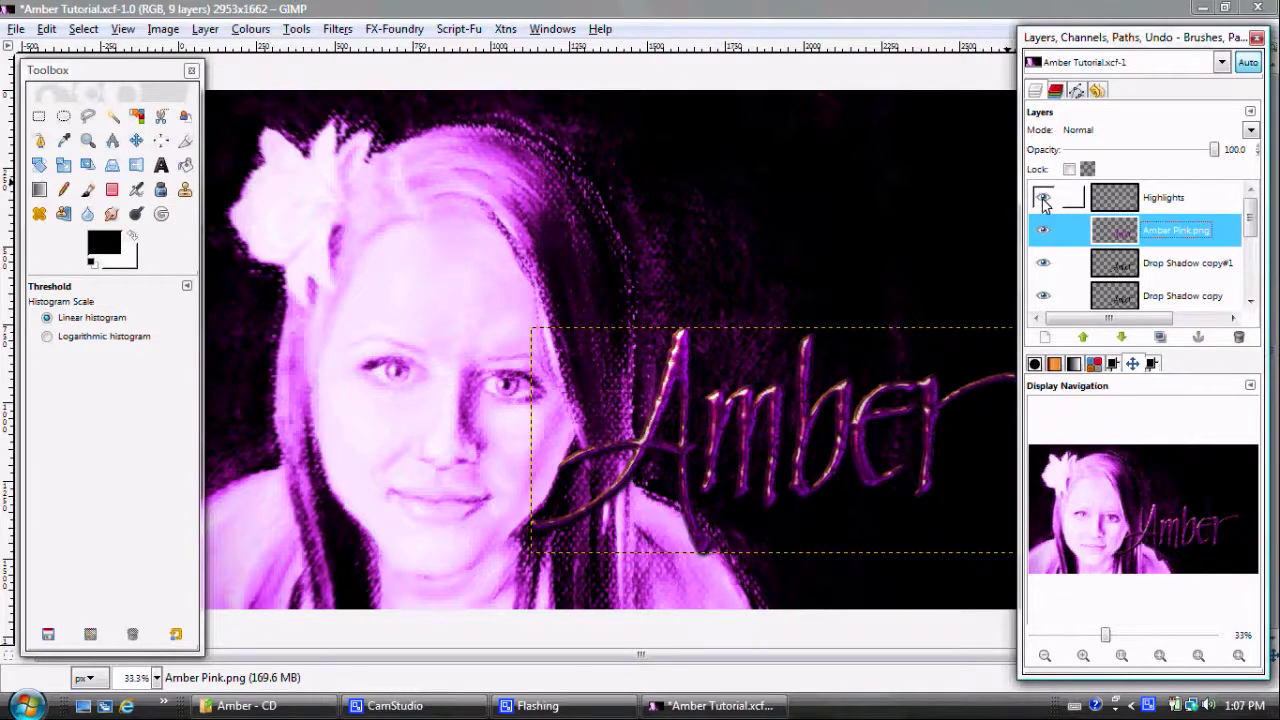
click(1045, 656)
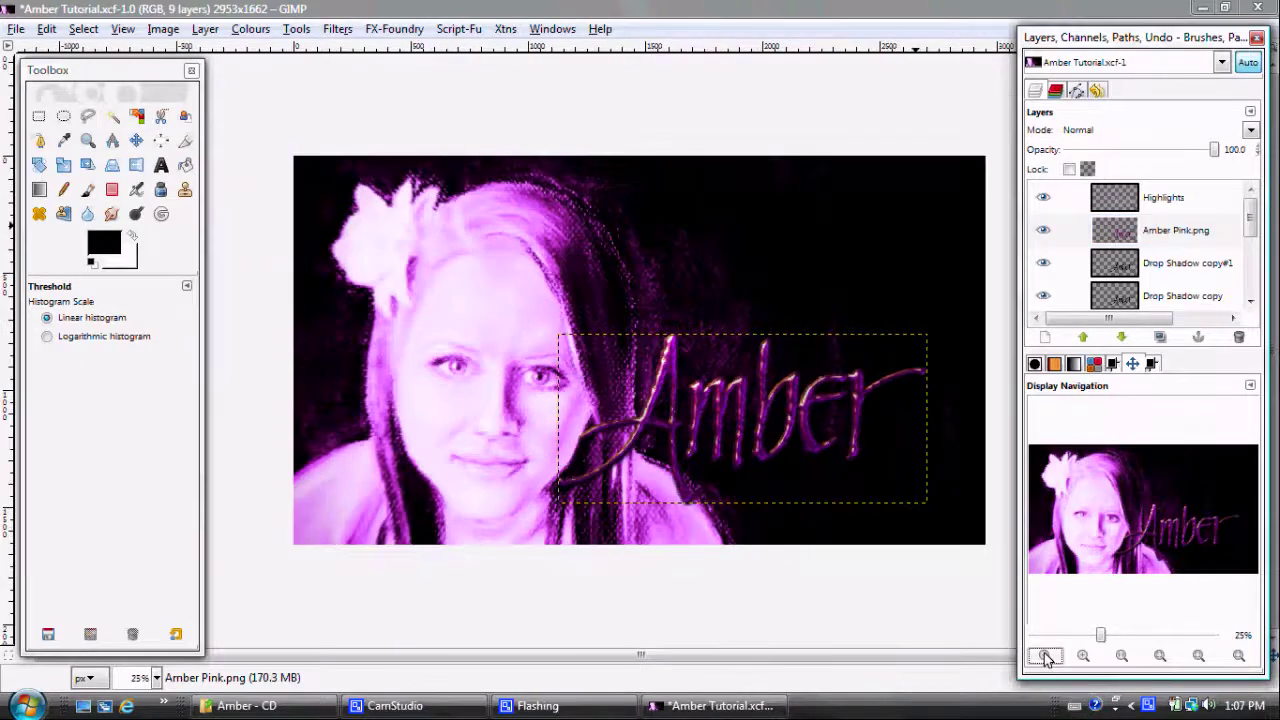